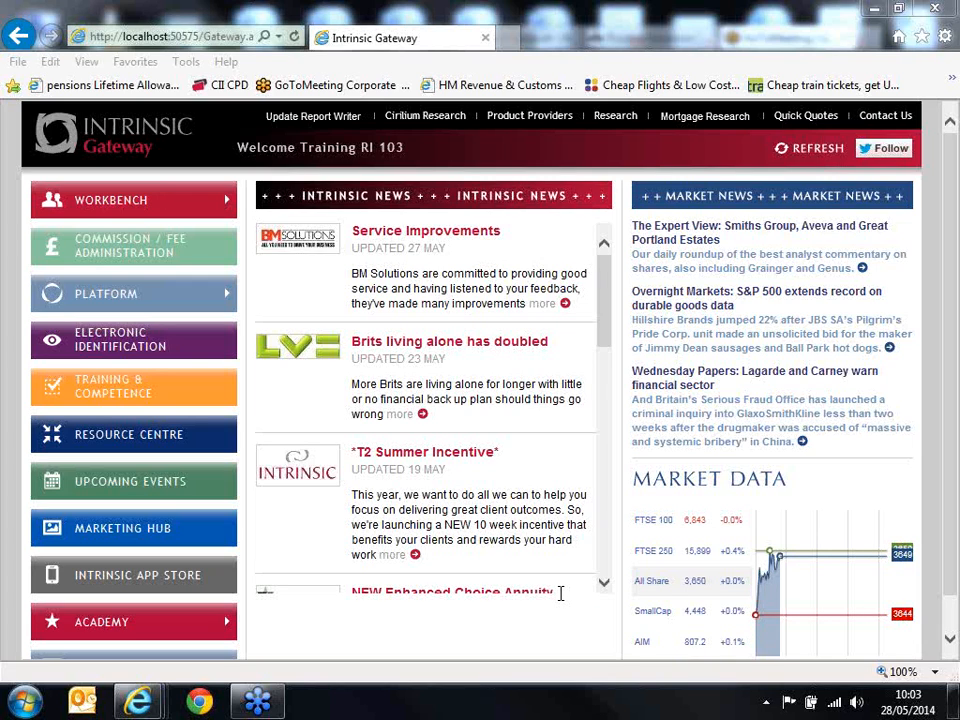
Step: Start a new Buildings & Contents sales process and search for existing clients with the surname "test"
{"action": "mouse_move", "coordinate": [165, 206]}
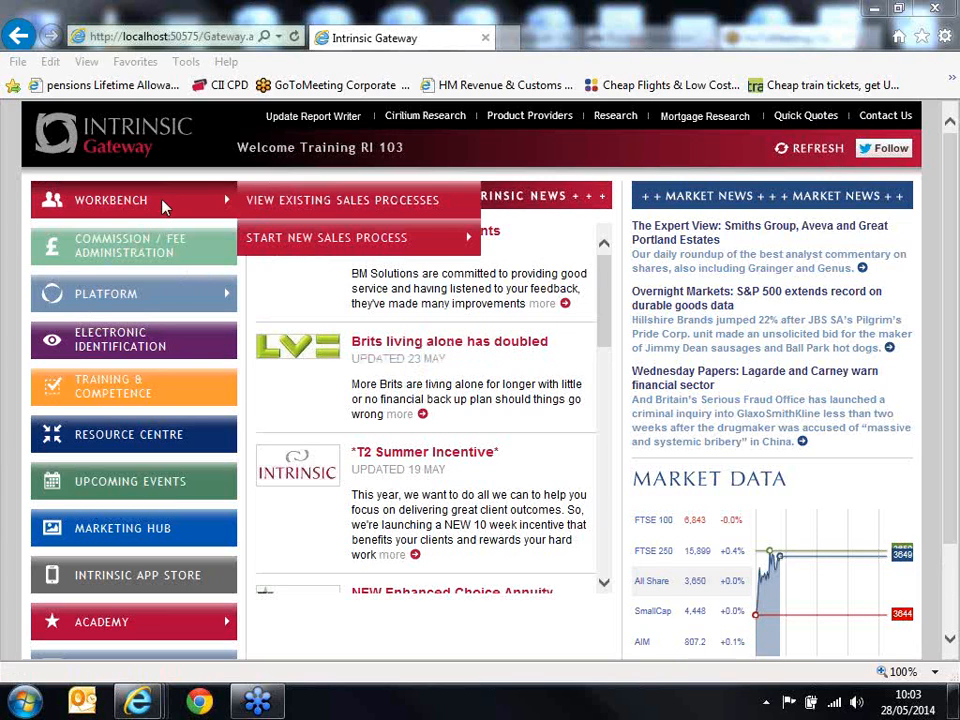
{"action": "mouse_move", "coordinate": [310, 241]}
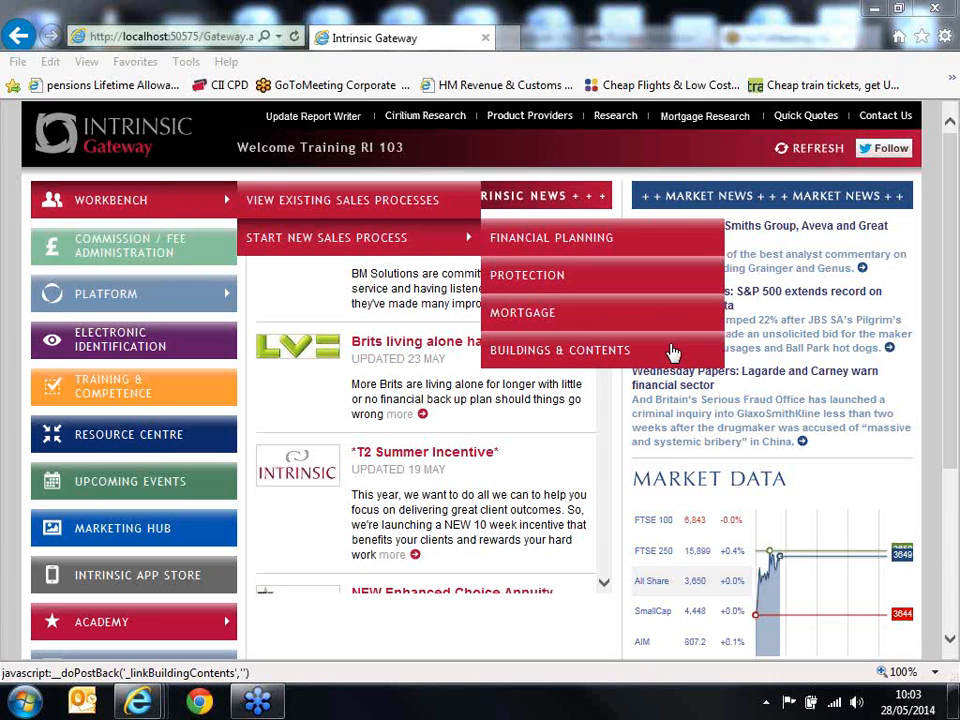
{"action": "left_click", "coordinate": [618, 353]}
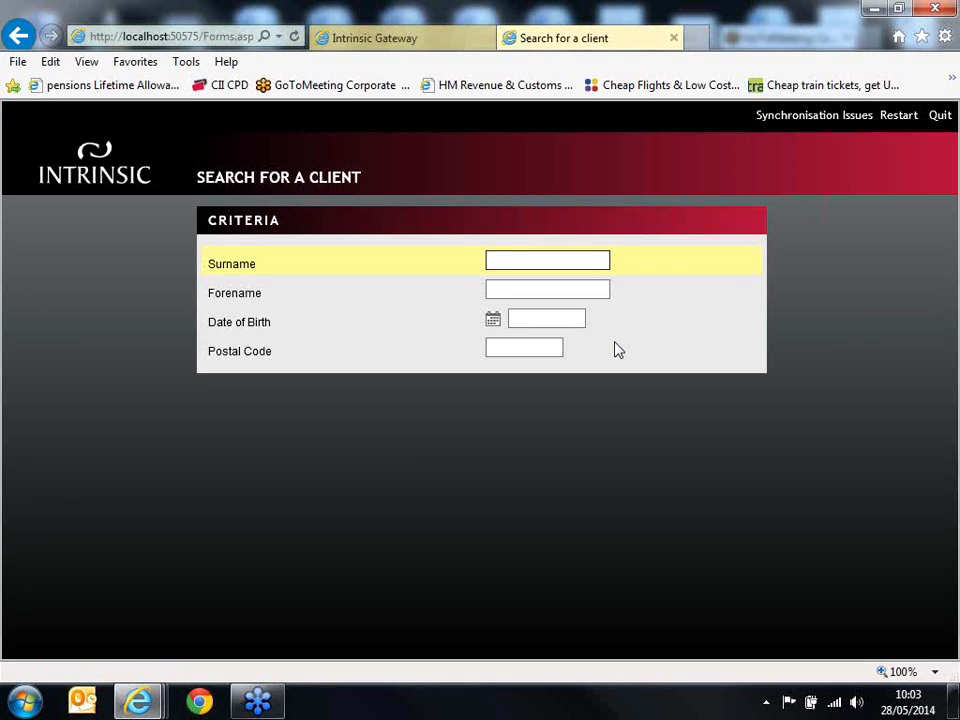
{"action": "type", "text": "test"}
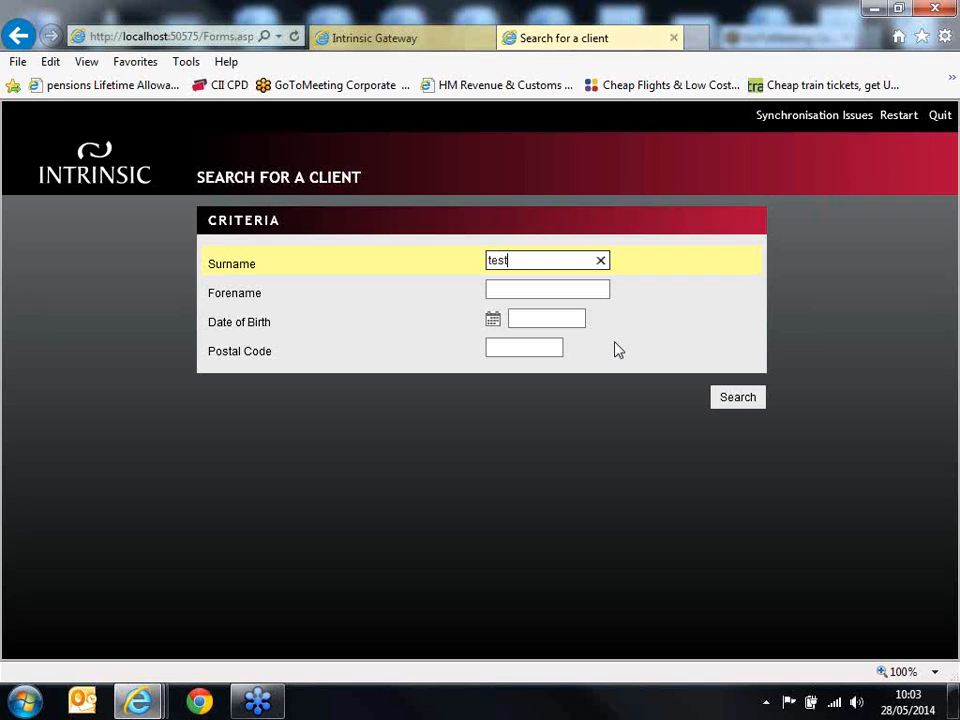
{"action": "left_click", "coordinate": [743, 405]}
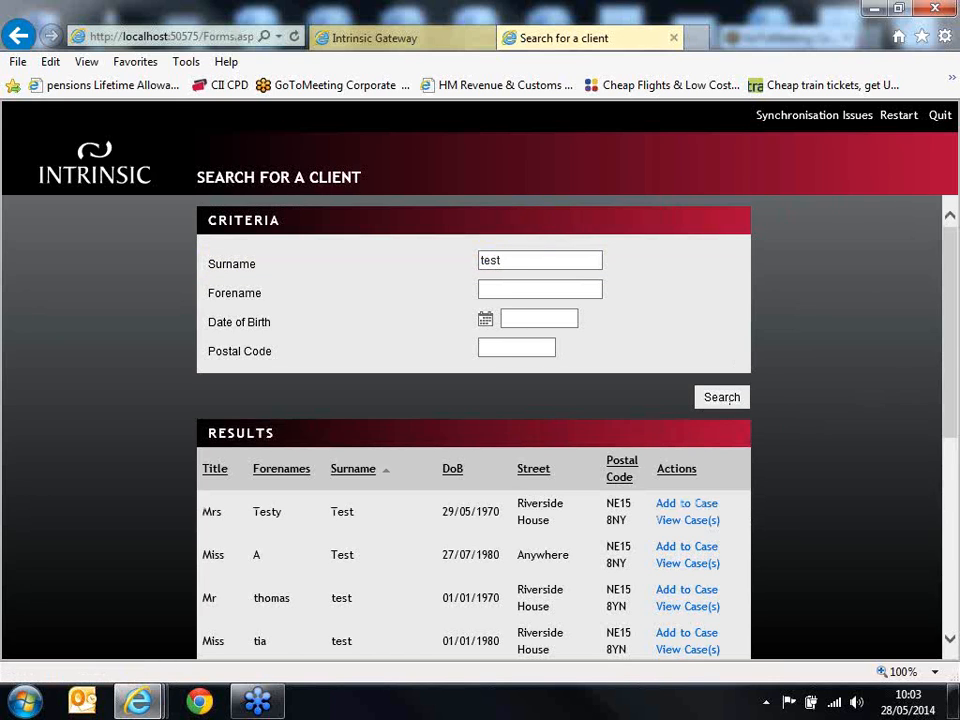
Step: Add the second client in the search results to the case and launch the sales process
{"action": "left_click_drag", "start_coordinate": [955, 349], "coordinate": [949, 459]}
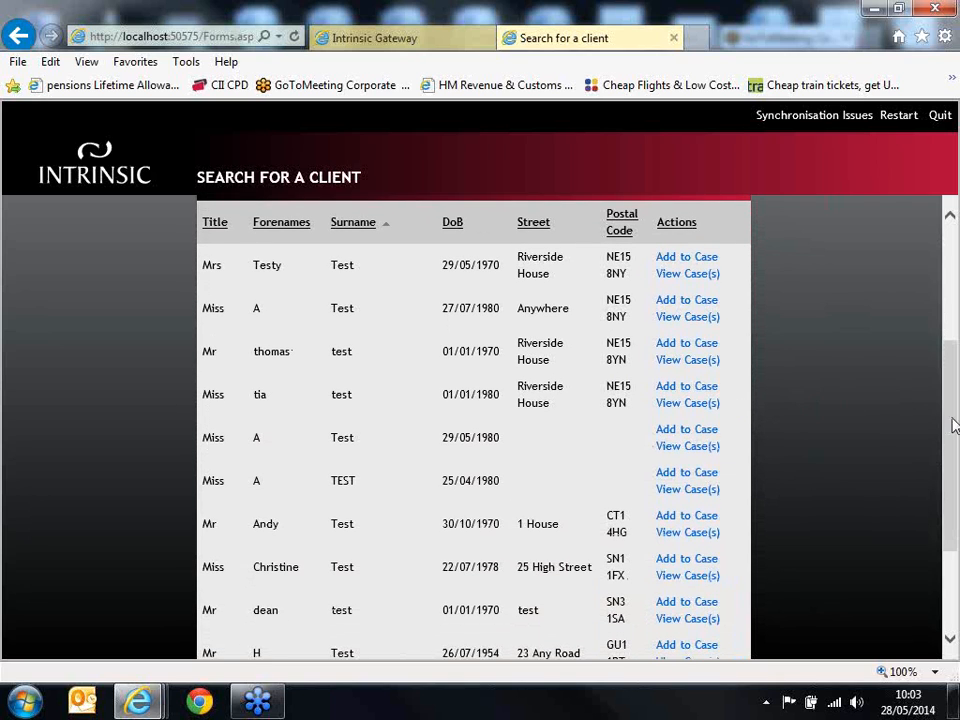
{"action": "mouse_move", "coordinate": [952, 402]}
{"action": "left_mouse_down"}
{"action": "mouse_move", "coordinate": [949, 433]}
{"action": "mouse_move", "coordinate": [948, 390]}
{"action": "left_mouse_up"}
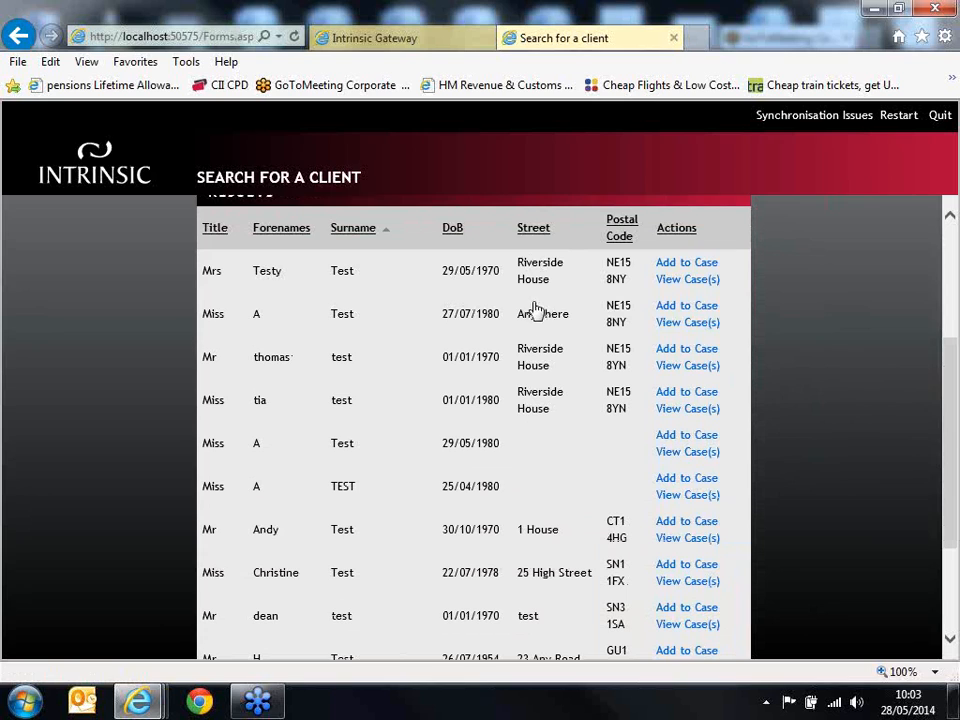
{"action": "left_click", "coordinate": [694, 307]}
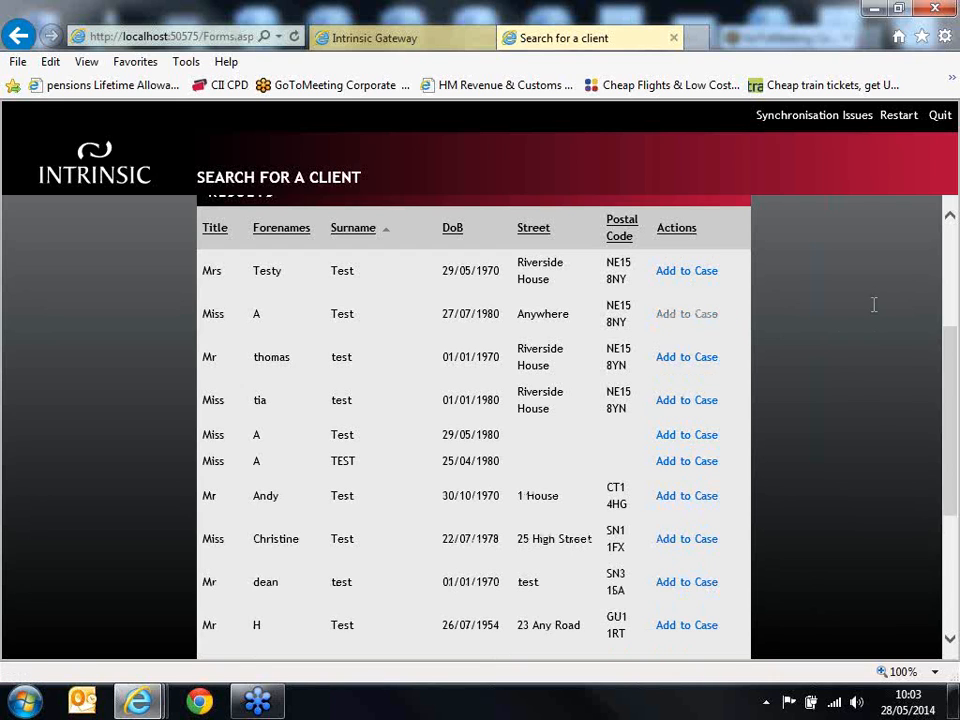
{"action": "left_click_drag", "start_coordinate": [954, 382], "coordinate": [928, 508]}
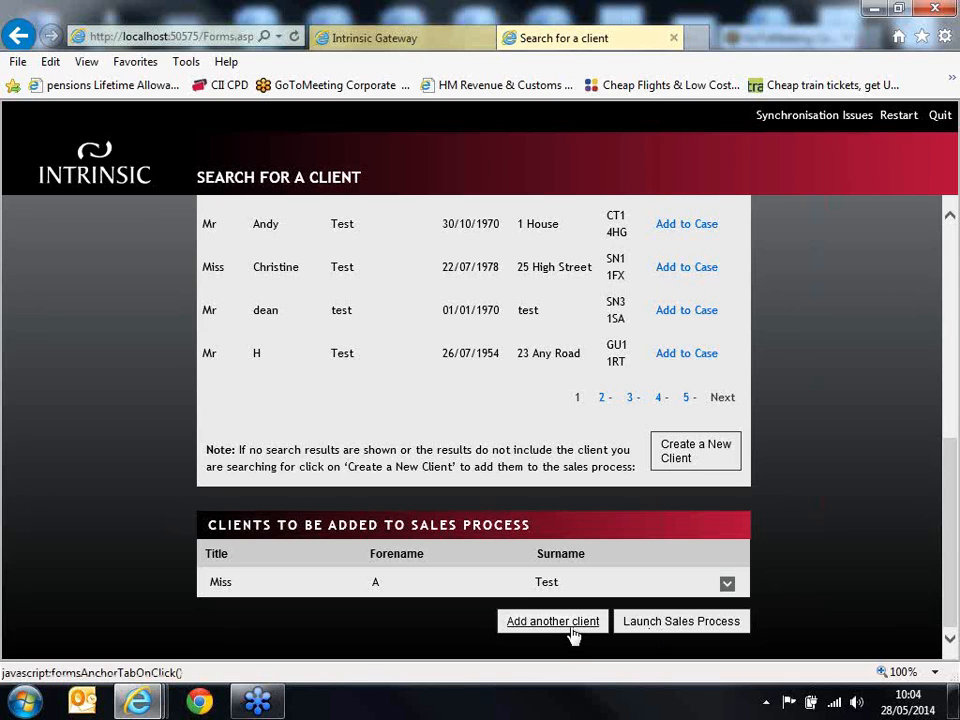
{"action": "left_click", "coordinate": [671, 629]}
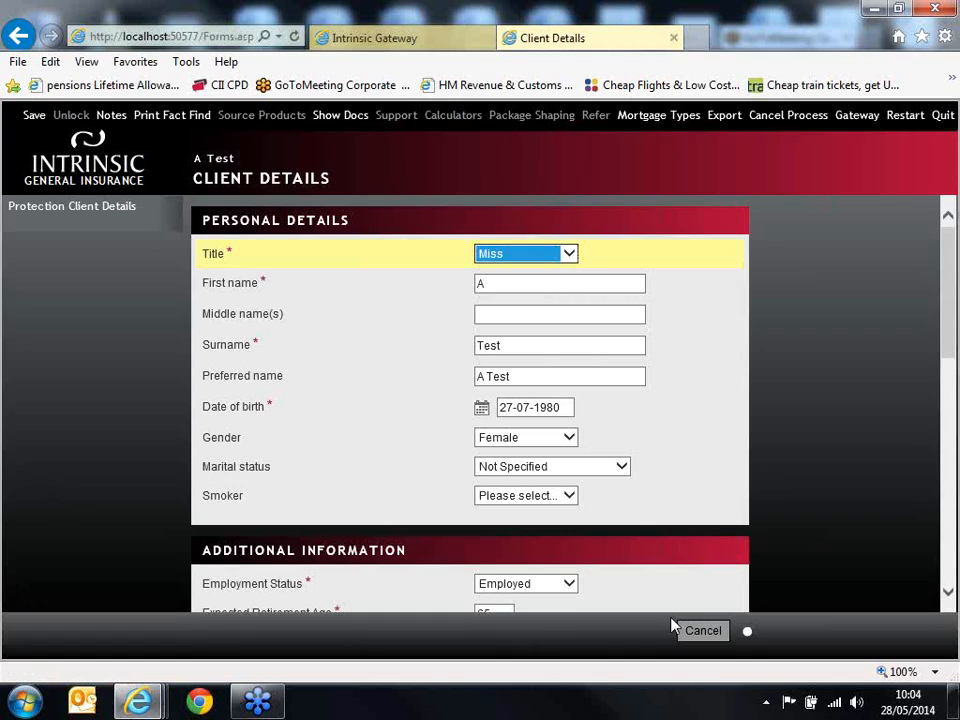
Step: Set the client's marital status to Single and smoker to No in the personal details
{"action": "left_click", "coordinate": [698, 454]}
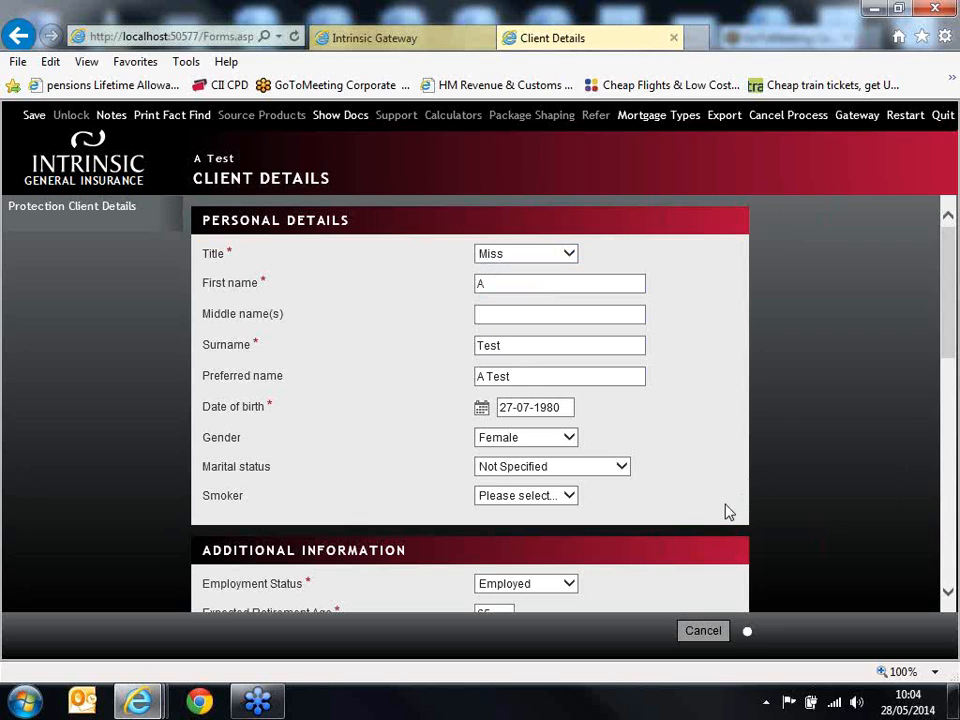
{"action": "left_click", "coordinate": [586, 473]}
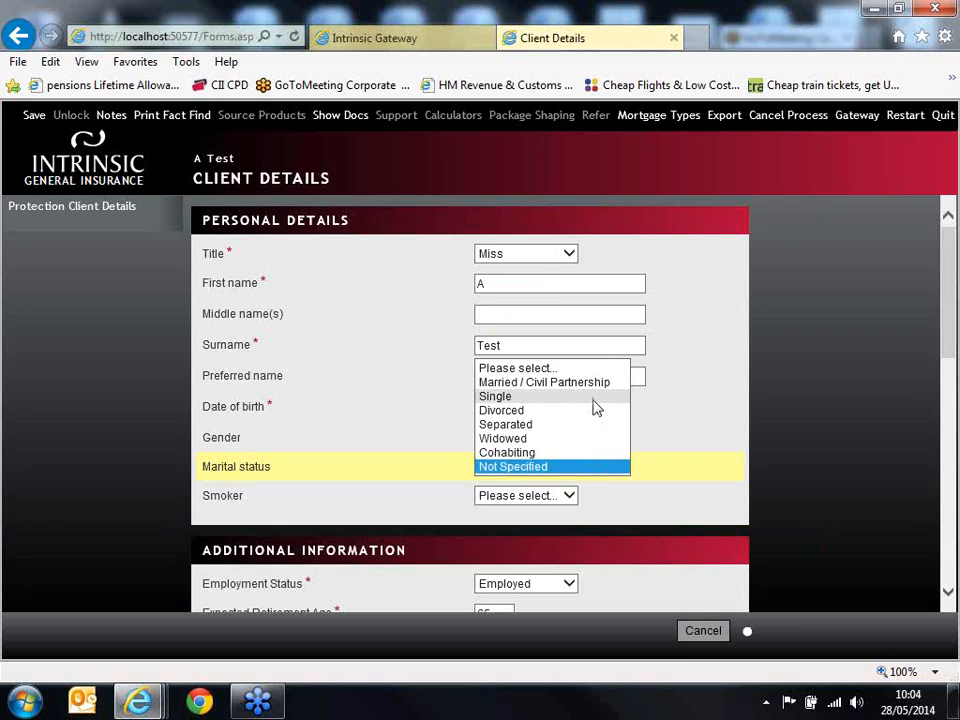
{"action": "left_click", "coordinate": [594, 398]}
{"action": "left_click", "coordinate": [549, 499]}
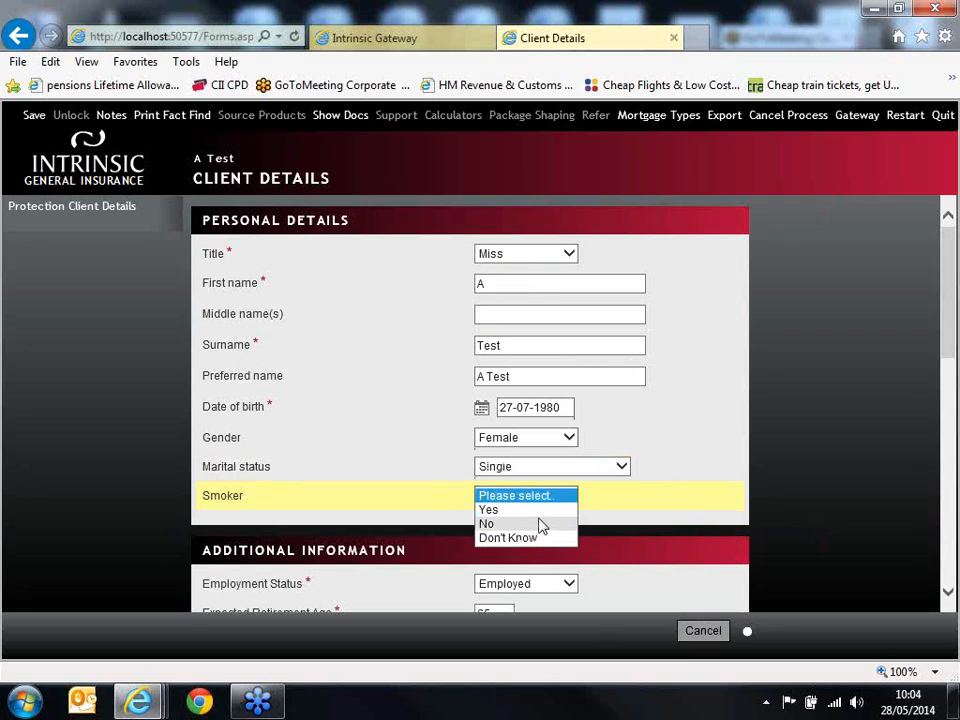
{"action": "left_click", "coordinate": [541, 524]}
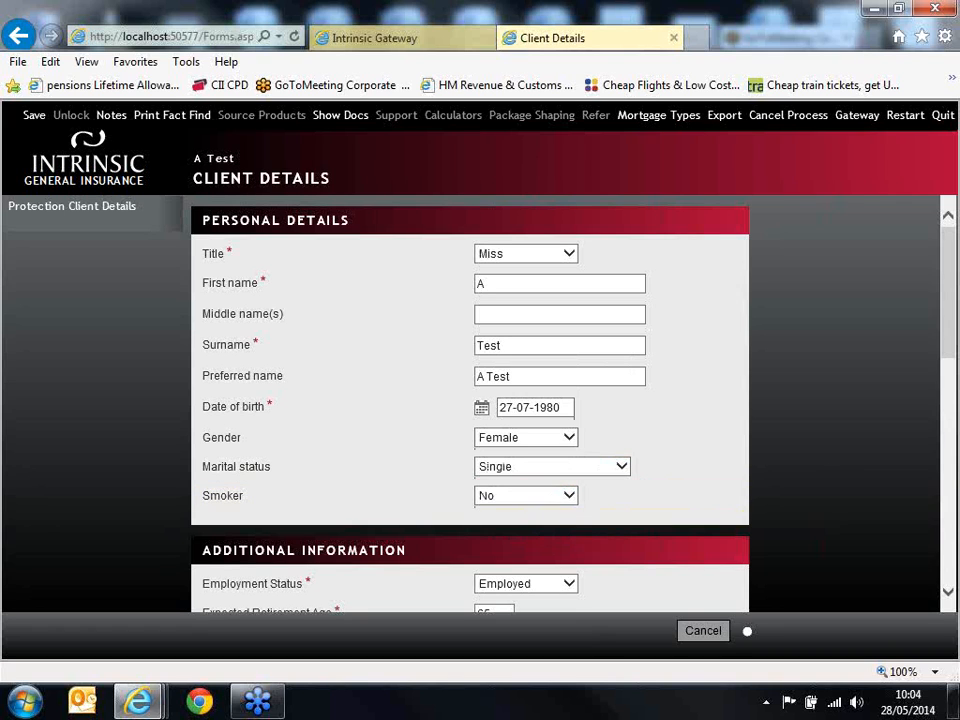
Step: Enter "Teacher" as the client's job title in the additional information
{"action": "left_click_drag", "start_coordinate": [945, 332], "coordinate": [906, 400]}
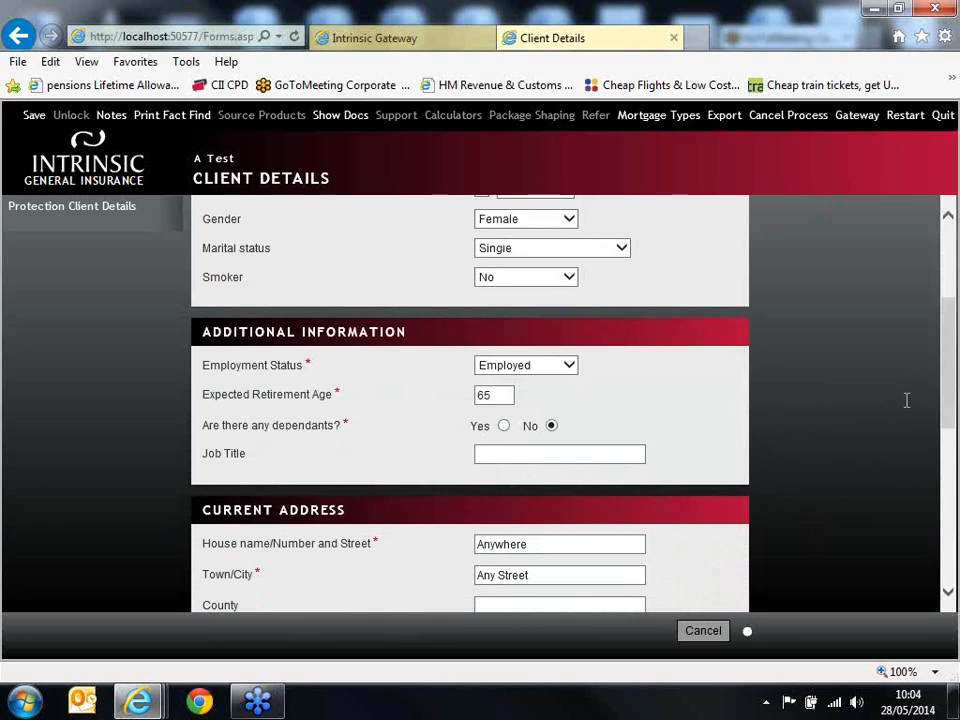
{"action": "left_click", "coordinate": [571, 455]}
{"action": "type", "text": "Teacher"}
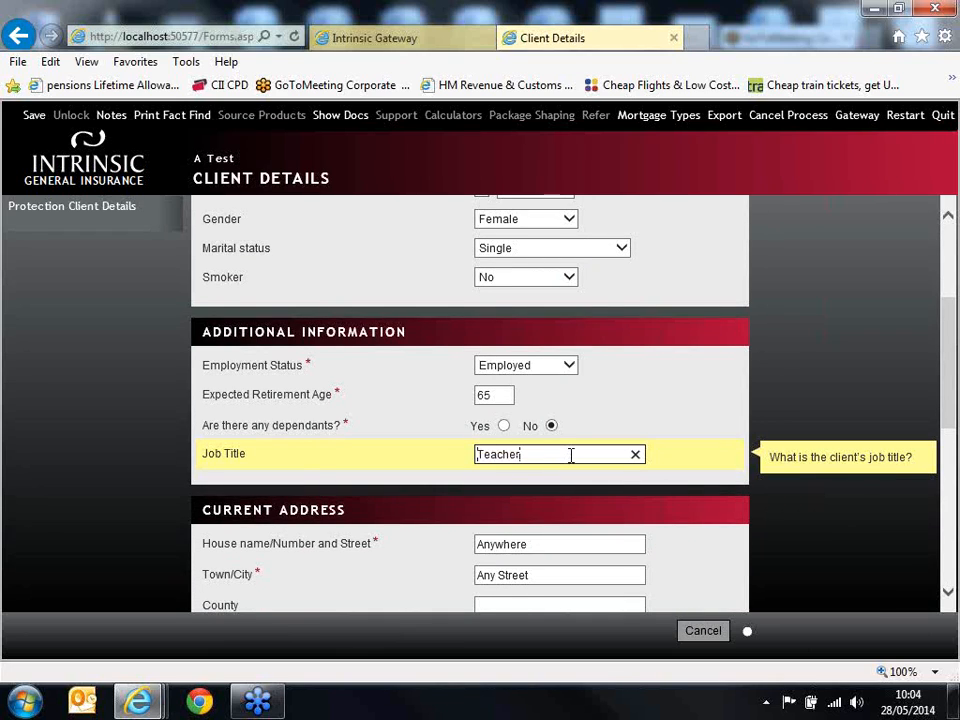
{"action": "left_click", "coordinate": [778, 516]}
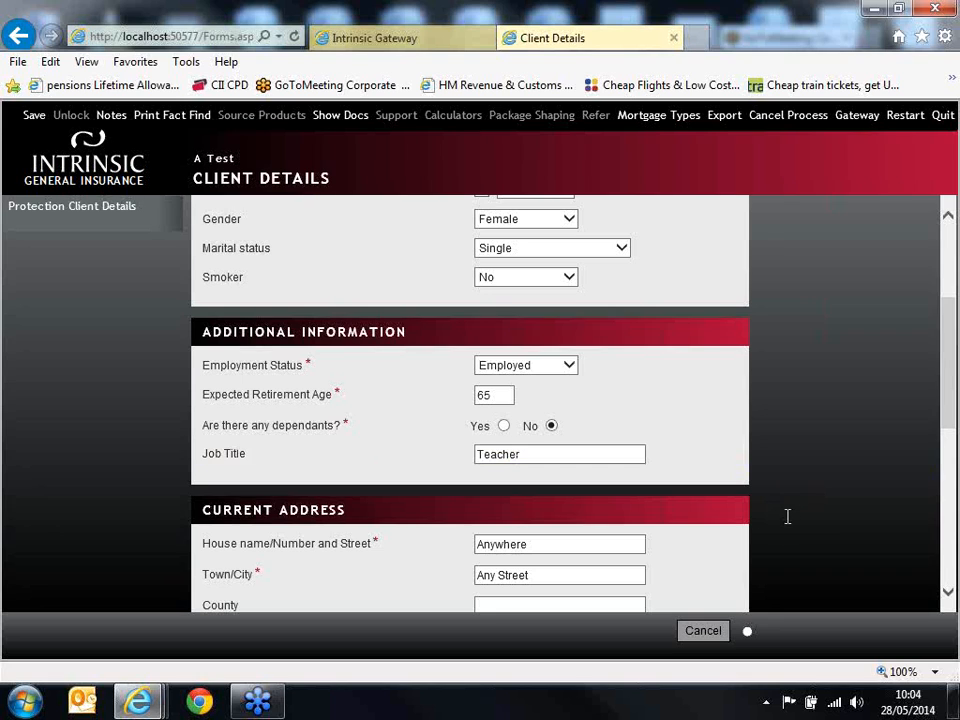
Step: Review the client's current address and contact details, and proceed to the fact find
{"action": "scroll", "coordinate": [787, 516], "scroll_direction": "down", "scroll_amount": 3}
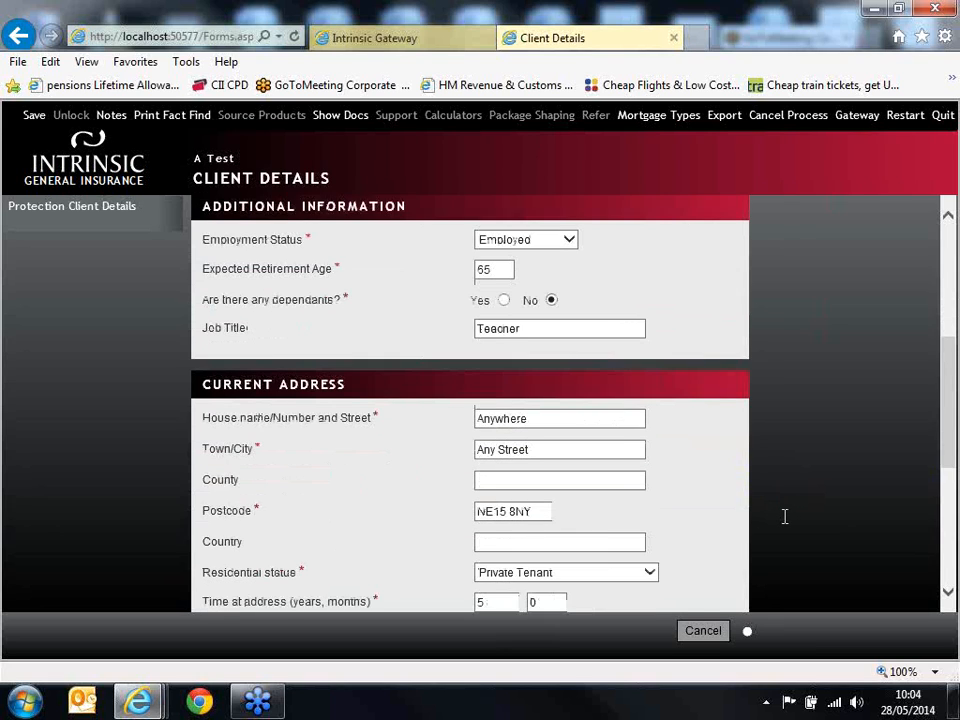
{"action": "scroll", "coordinate": [785, 516], "scroll_direction": "down", "scroll_amount": 1}
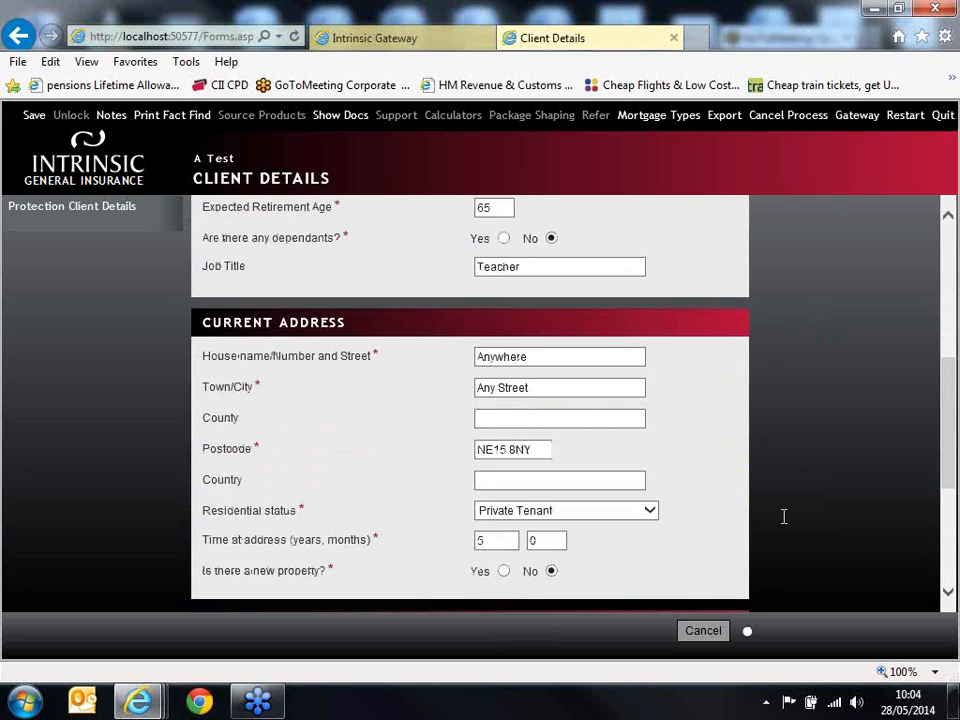
{"action": "scroll", "coordinate": [784, 516], "scroll_direction": "down", "scroll_amount": 2}
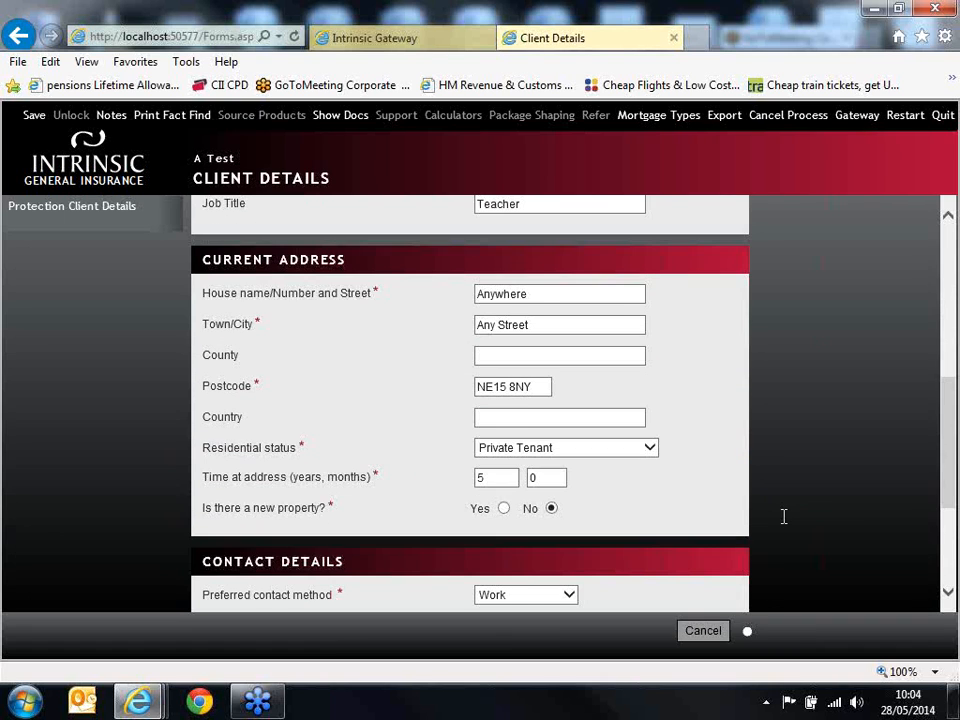
{"action": "scroll", "coordinate": [784, 516], "scroll_direction": "down", "scroll_amount": 1}
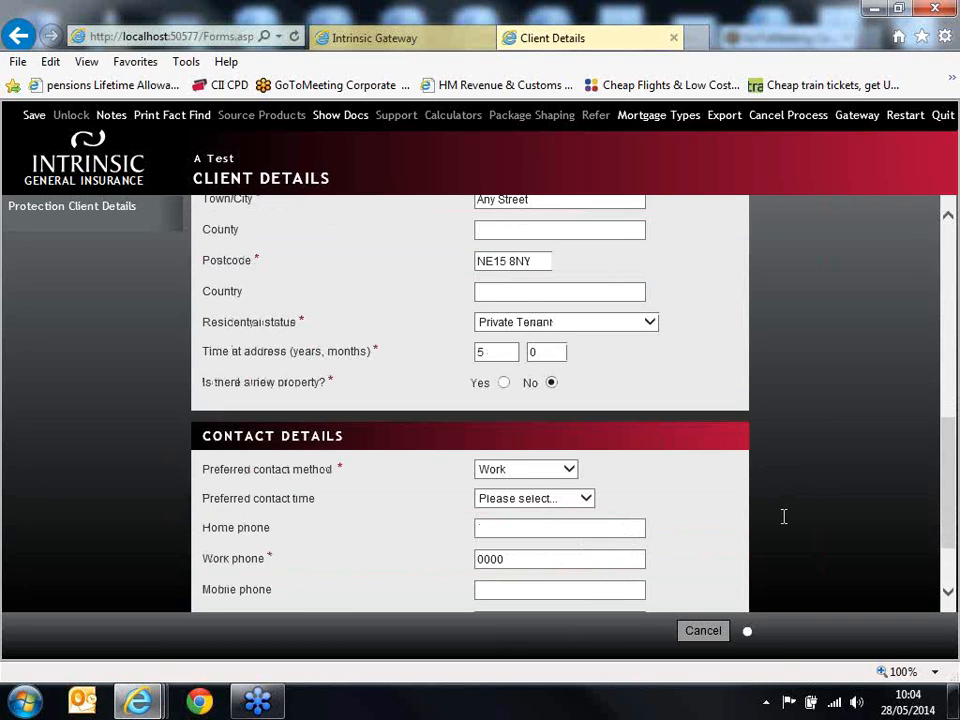
{"action": "scroll", "coordinate": [784, 516], "scroll_direction": "down", "scroll_amount": 2}
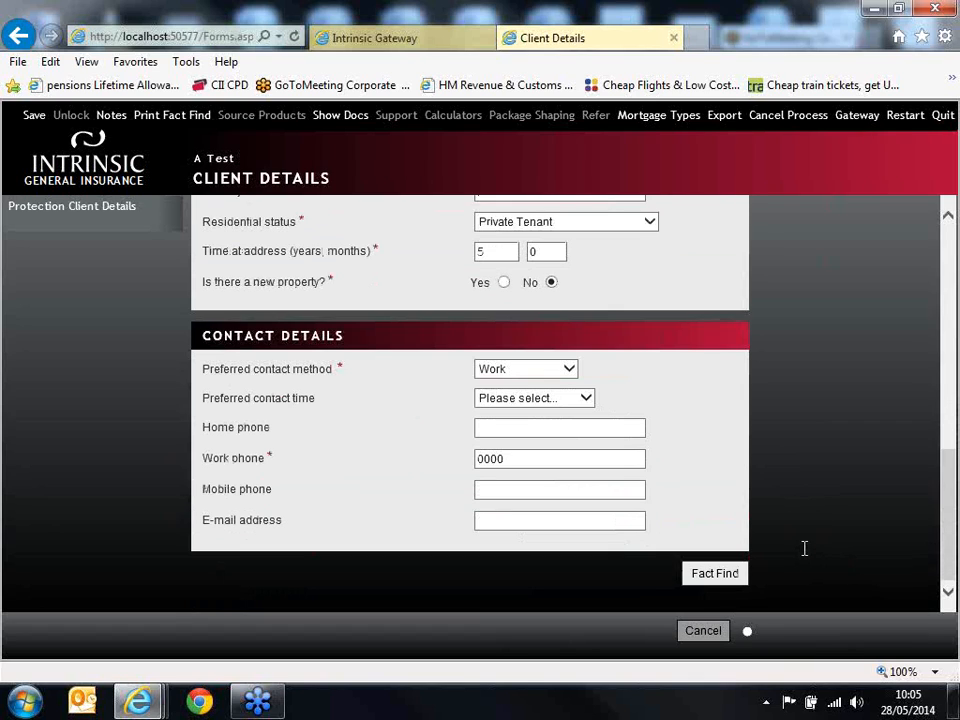
{"action": "left_click", "coordinate": [715, 575]}
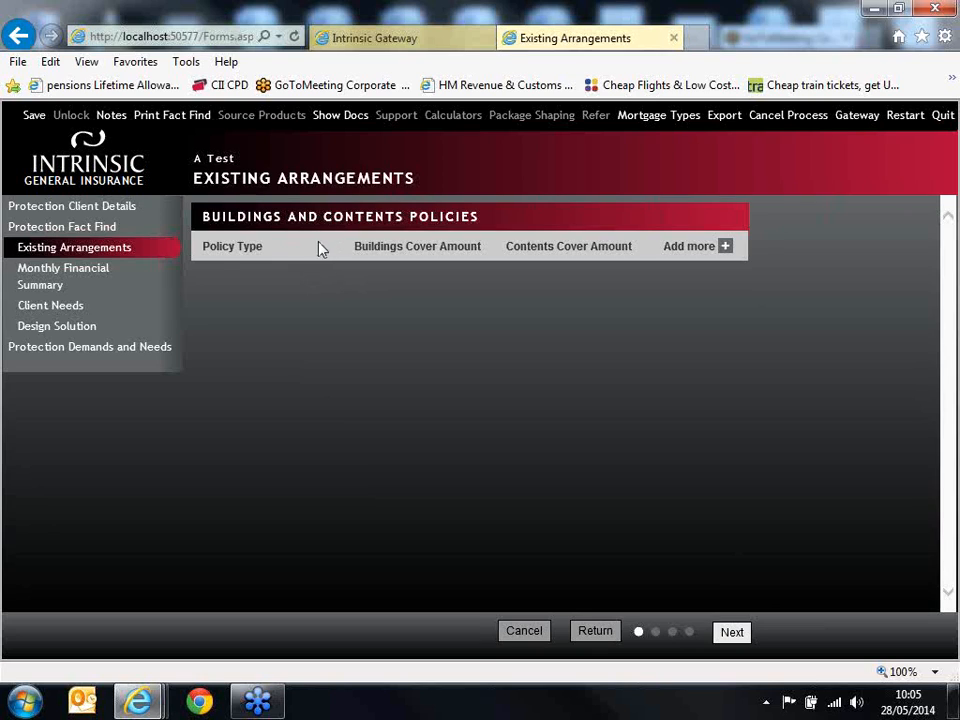
{"action": "left_click", "coordinate": [705, 248]}
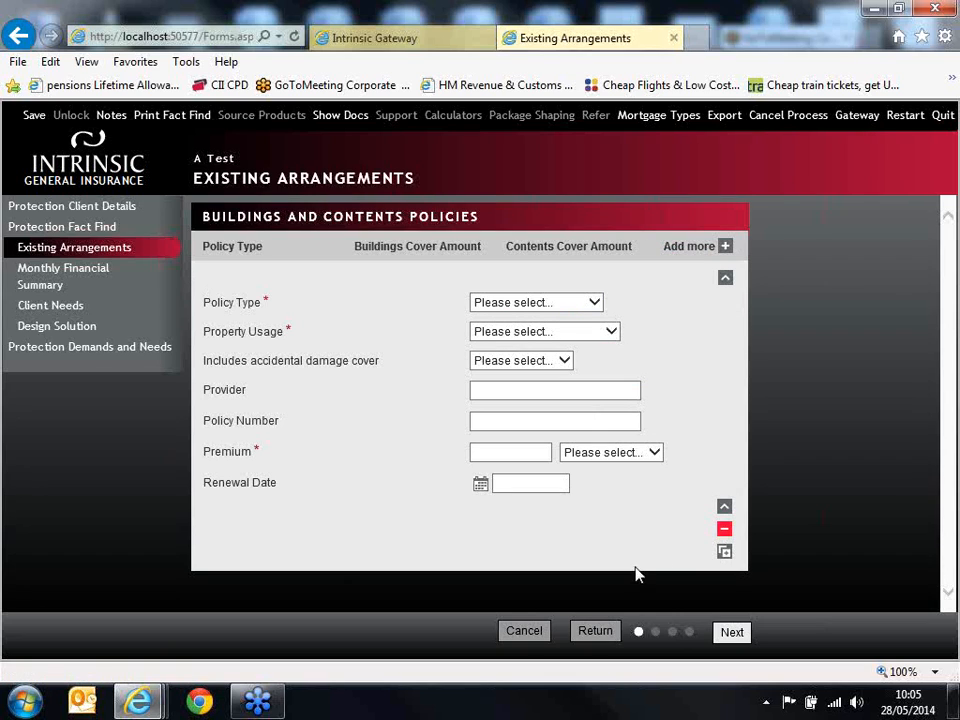
{"action": "left_click", "coordinate": [724, 530]}
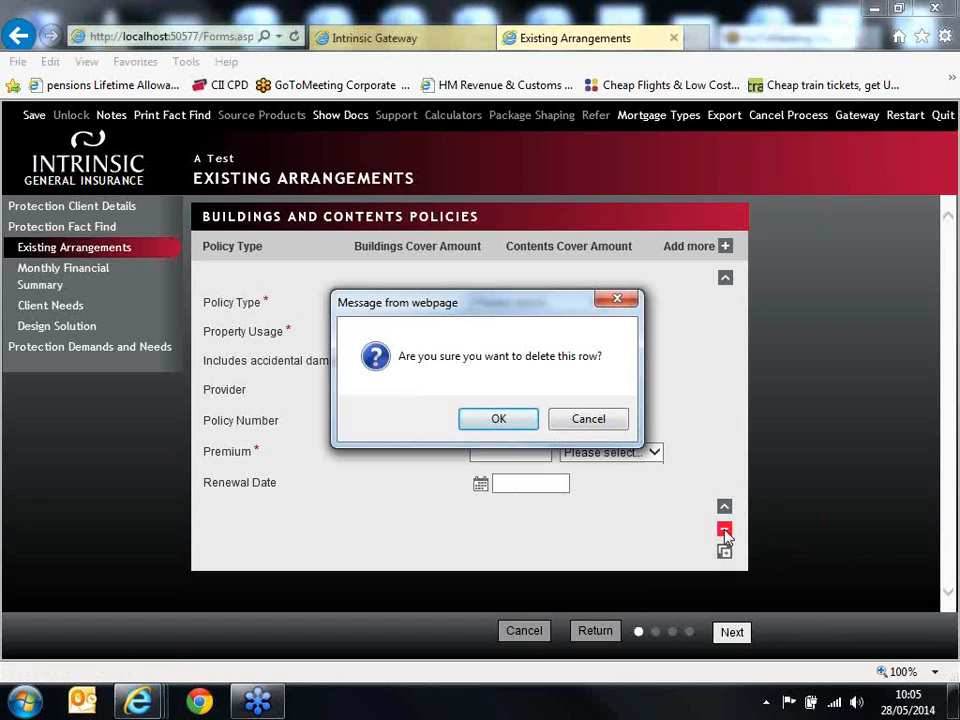
{"action": "left_click", "coordinate": [499, 419]}
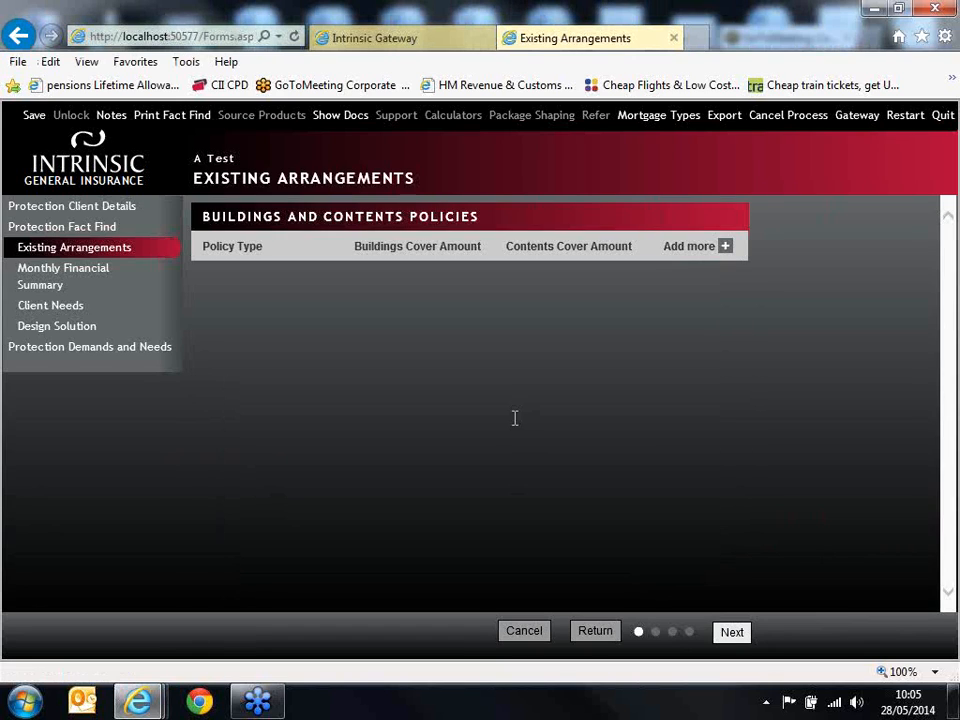
Step: Continue past existing arrangements without a policy and set the monthly net income to £2,000
{"action": "left_click", "coordinate": [733, 634]}
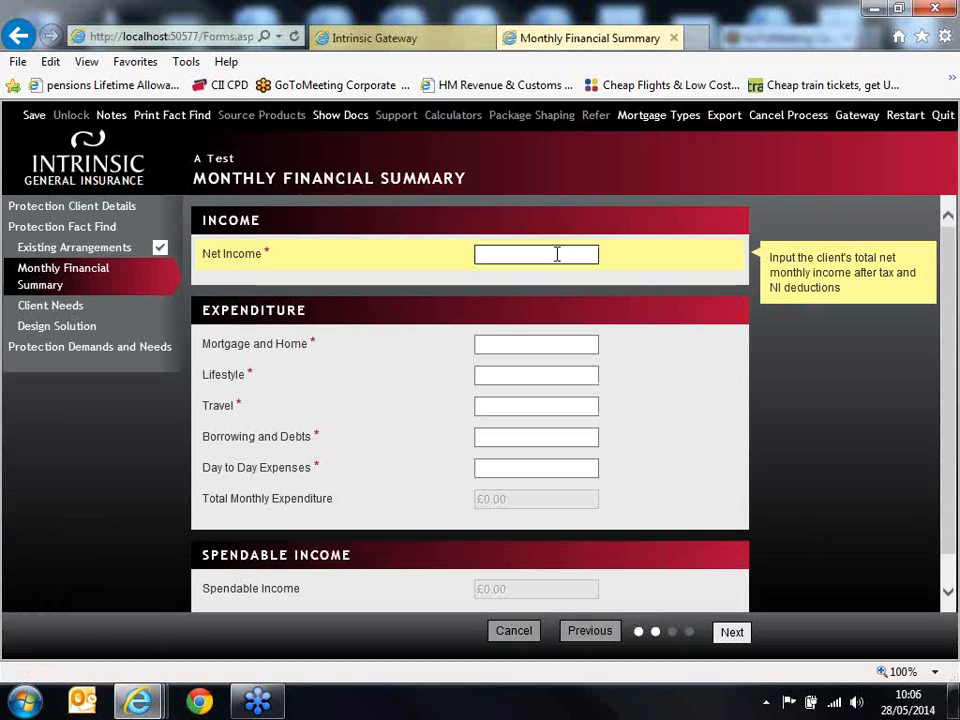
{"action": "type", "text": "2,000"}
Step: Enter monthly expenditure of £500 mortgage and home, £200 lifestyle, £50 travel, £0 borrowing and debts, £100 day-to-day expenses, and continue to client needs
{"action": "left_click", "coordinate": [539, 343]}
{"action": "type", "text": "500"}
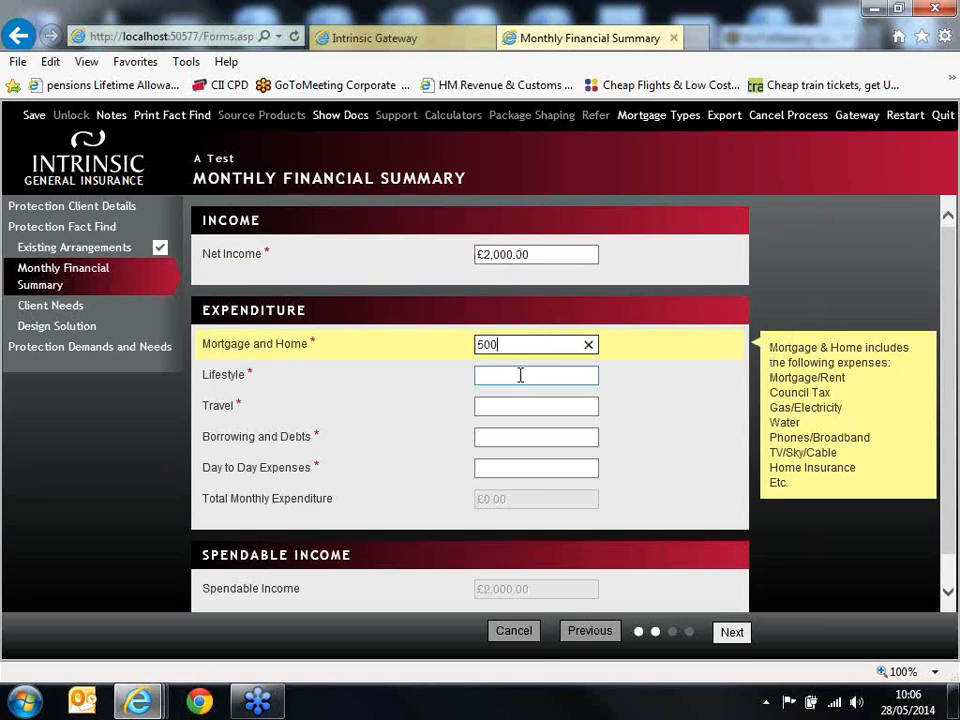
{"action": "left_click", "coordinate": [520, 375]}
{"action": "type", "text": "200"}
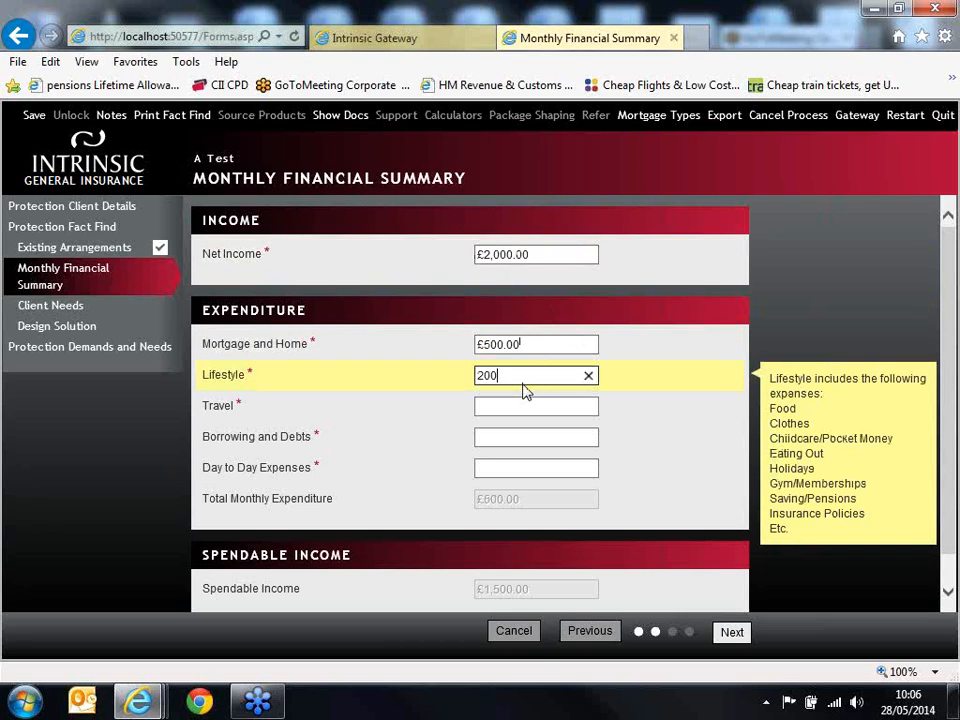
{"action": "left_click", "coordinate": [550, 405]}
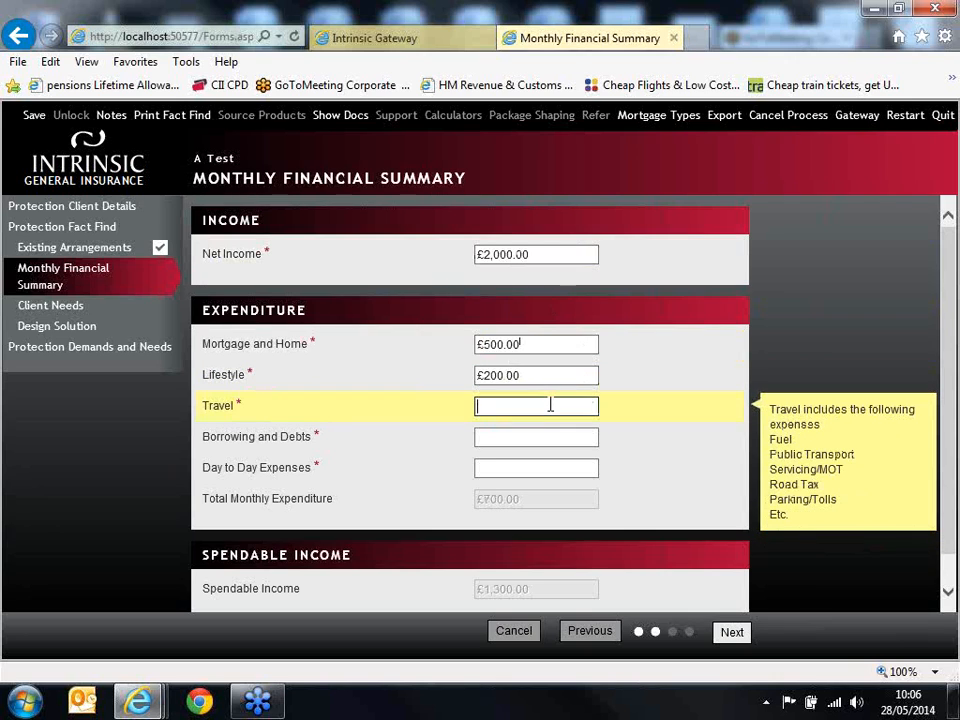
{"action": "type", "text": "50"}
{"action": "left_click", "coordinate": [540, 437]}
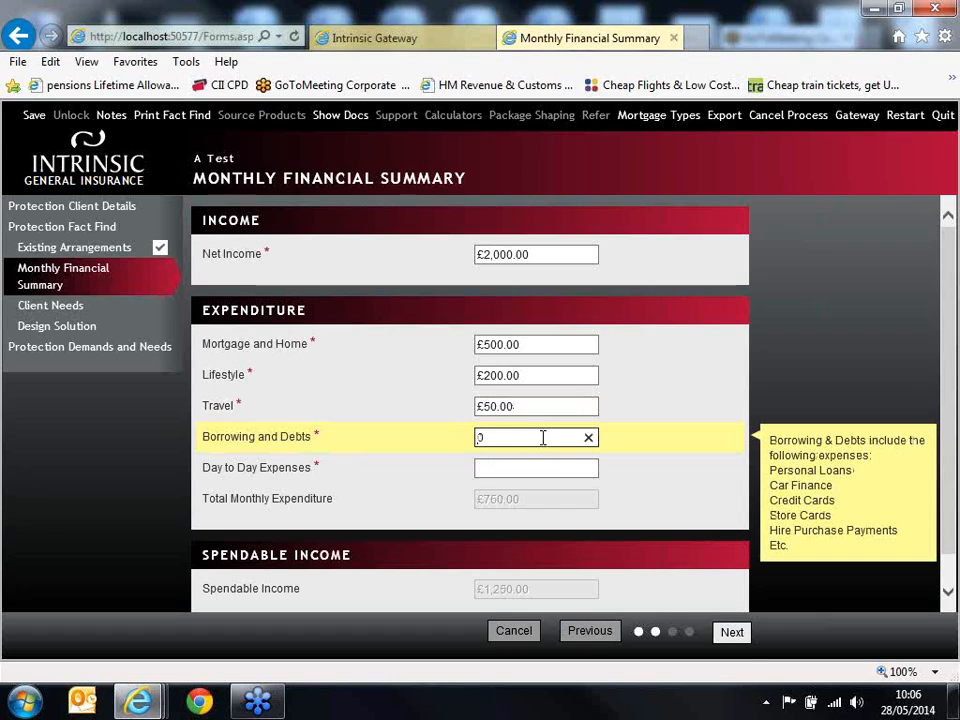
{"action": "left_click", "coordinate": [535, 466]}
{"action": "type", "text": "100"}
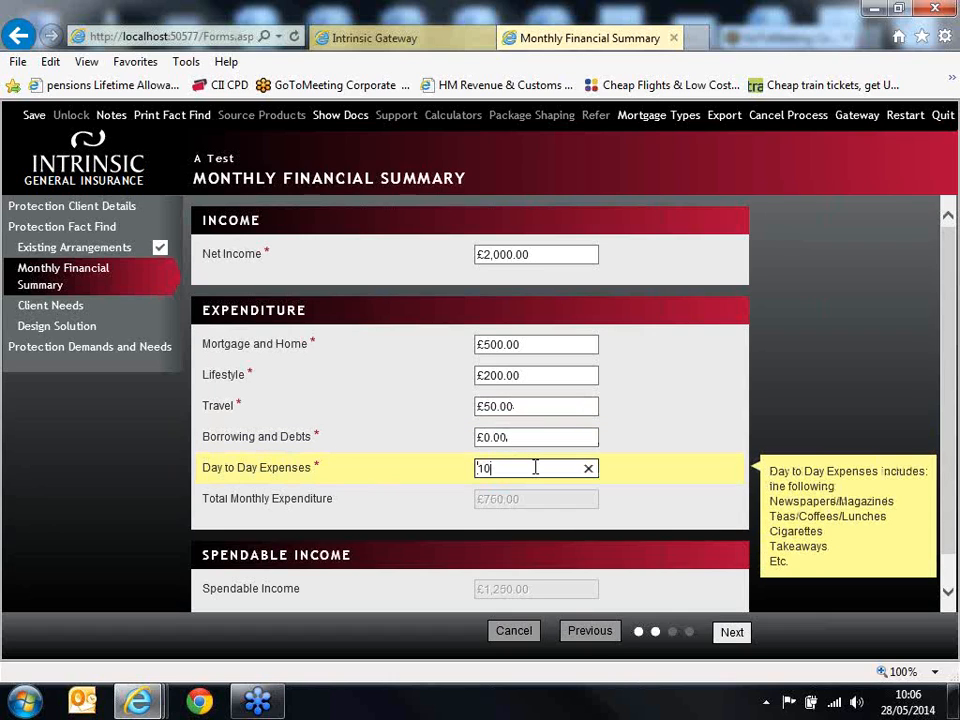
{"action": "left_click", "coordinate": [734, 457]}
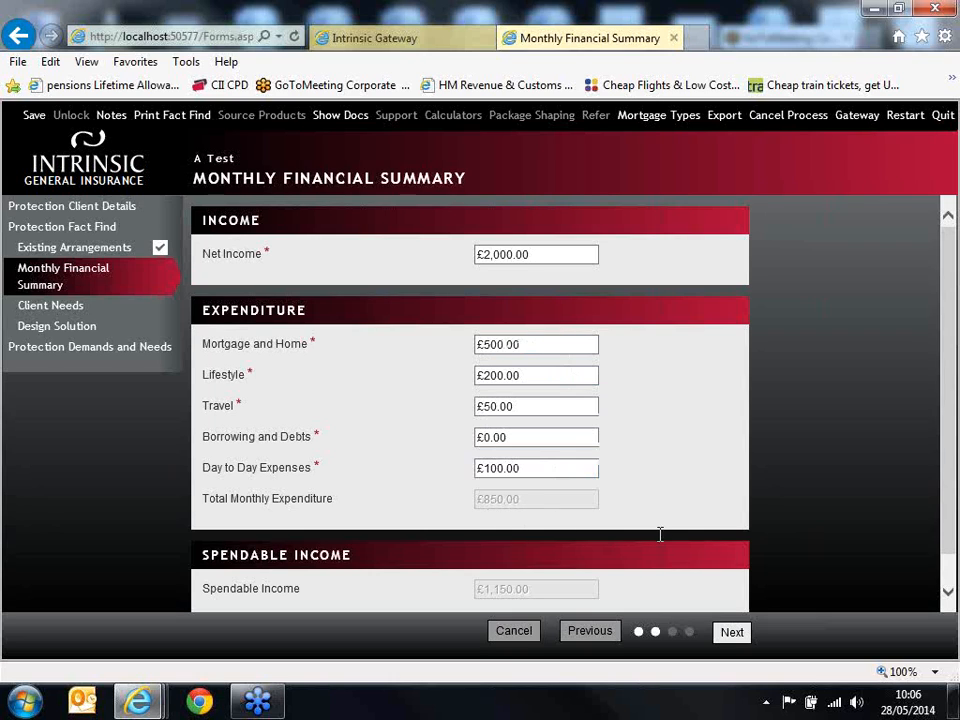
{"action": "scroll", "coordinate": [668, 535], "scroll_direction": "down", "scroll_amount": 1}
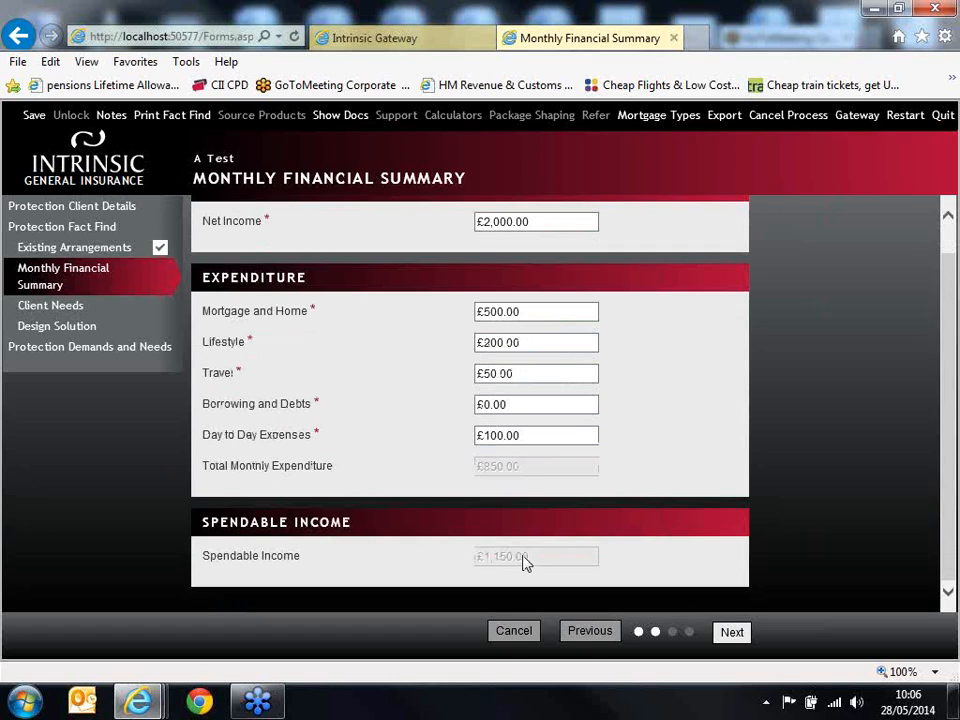
{"action": "left_click", "coordinate": [736, 634]}
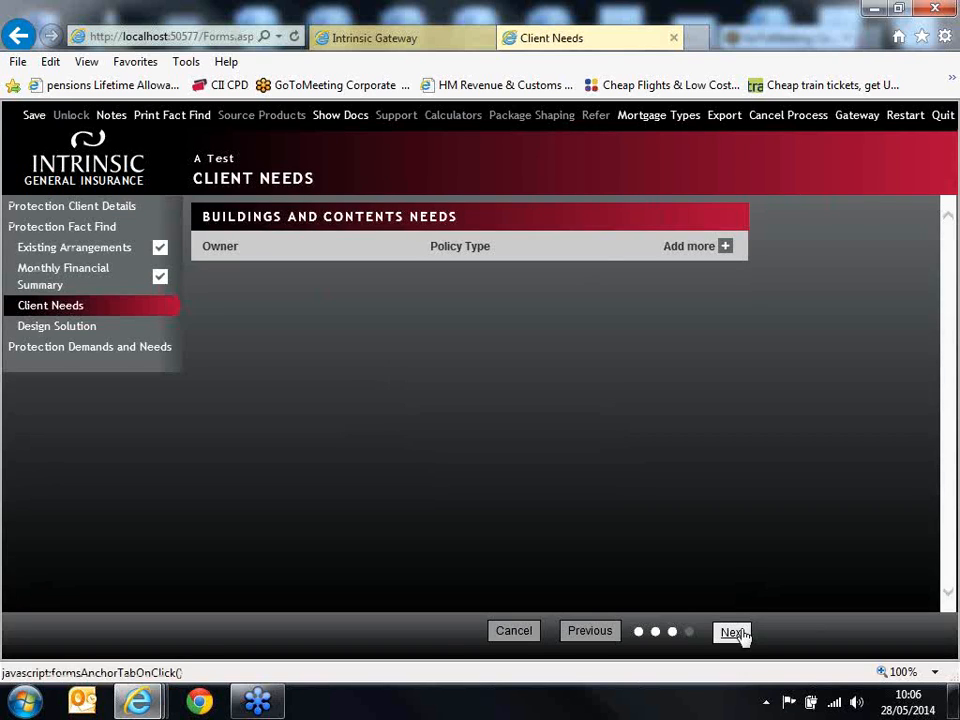
Step: Add a buildings and contents need owned by the client with the policy type Buildings & Contents
{"action": "left_click", "coordinate": [703, 250]}
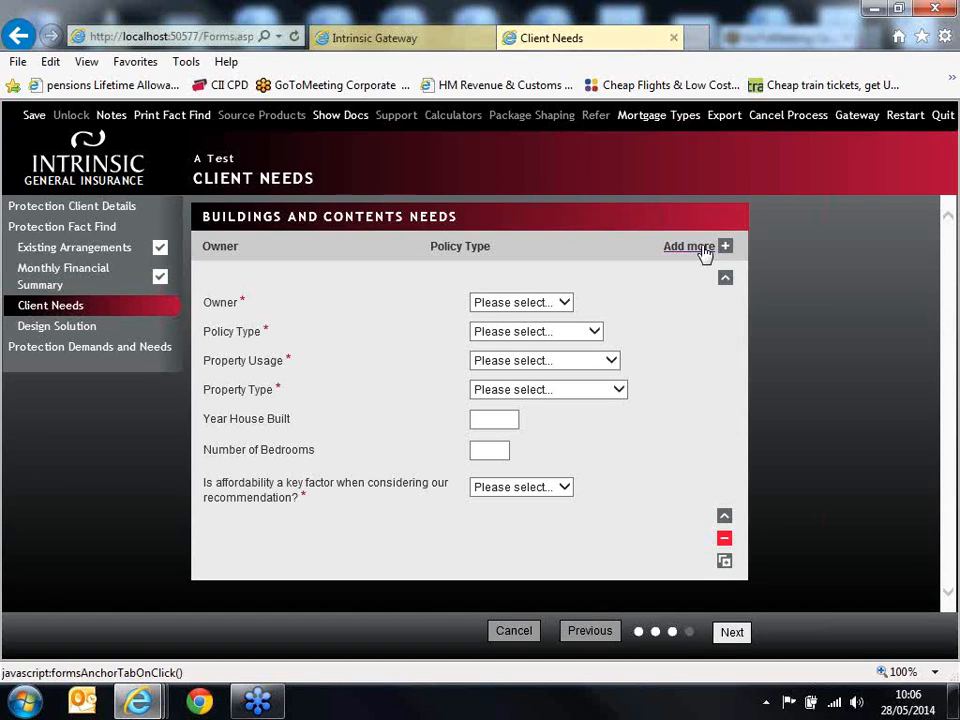
{"action": "left_click", "coordinate": [535, 303]}
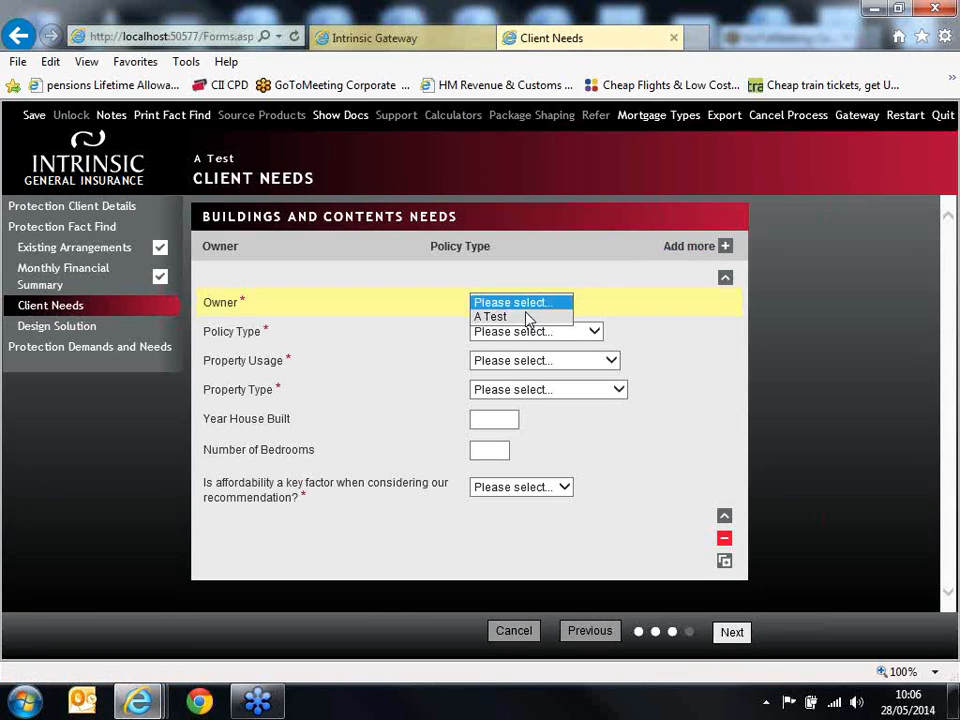
{"action": "left_click", "coordinate": [526, 317]}
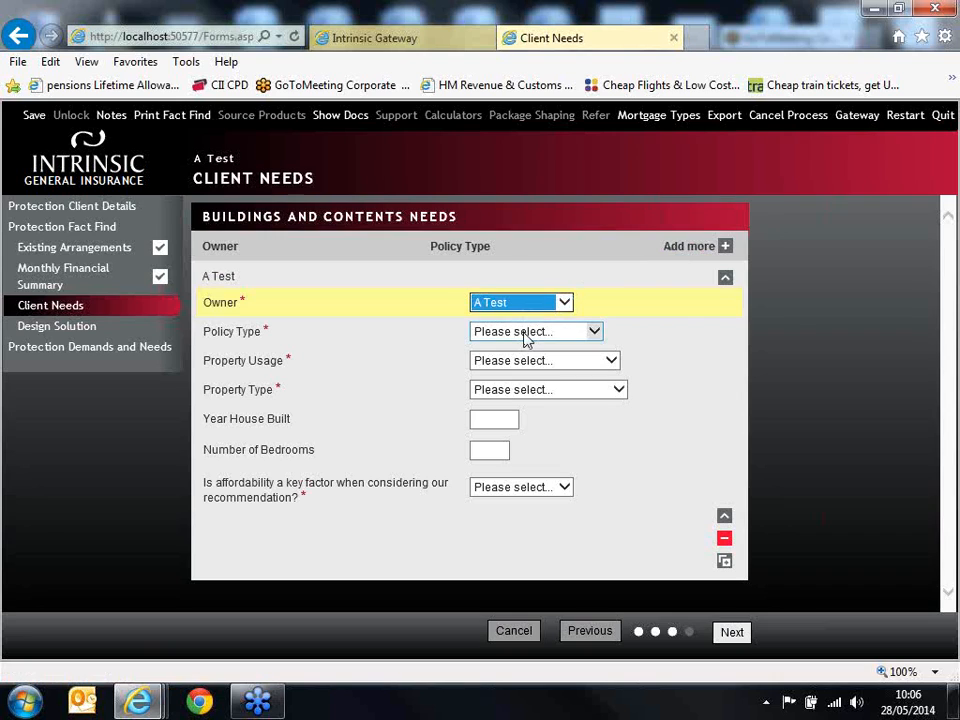
{"action": "left_click", "coordinate": [525, 335]}
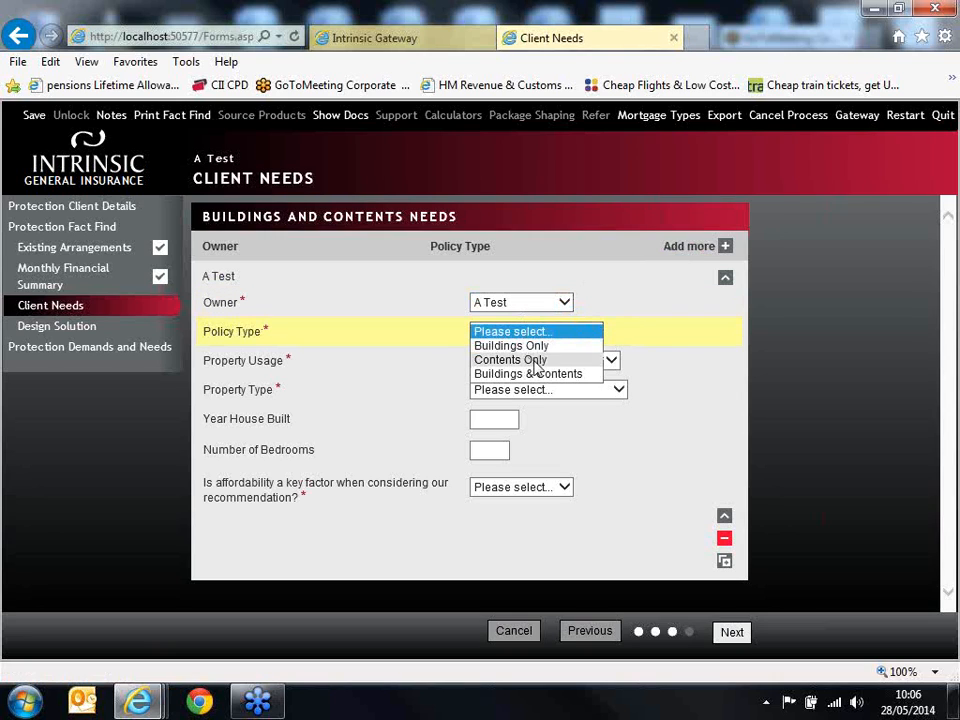
{"action": "left_click", "coordinate": [540, 375]}
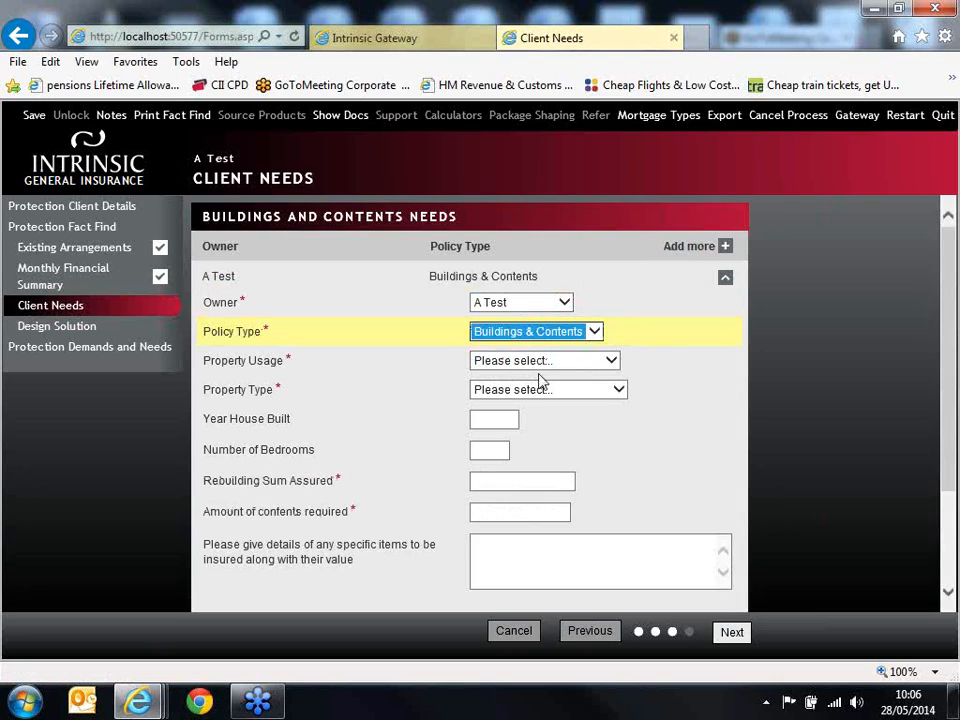
Step: Set the need's property usage to Main Residence and the property type to Semi-detached House
{"action": "left_click", "coordinate": [547, 364]}
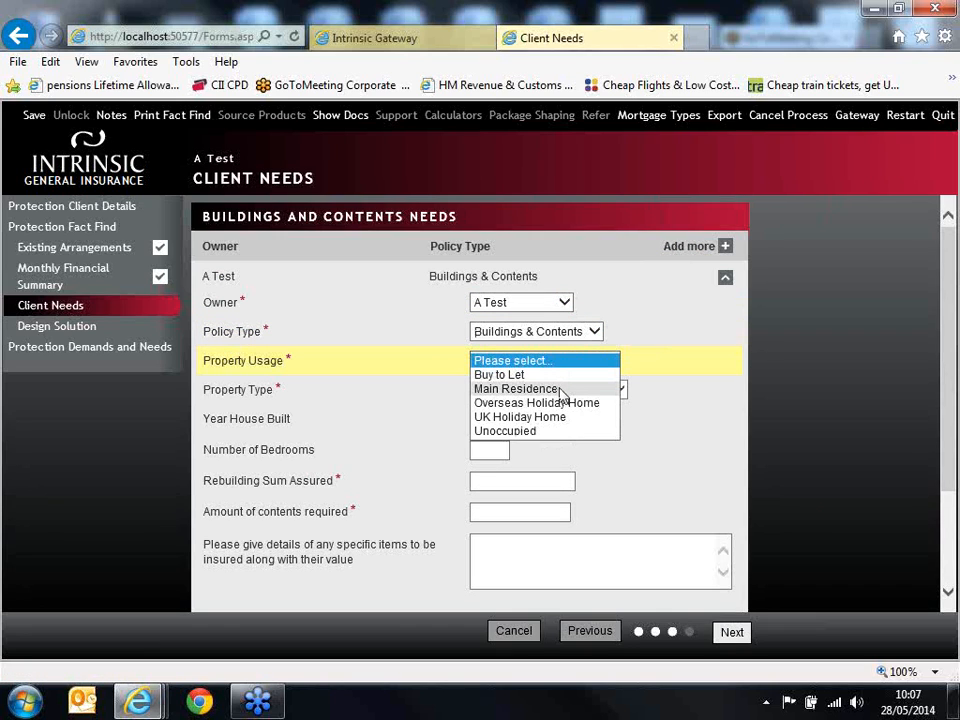
{"action": "left_click", "coordinate": [516, 388]}
{"action": "left_click", "coordinate": [557, 392]}
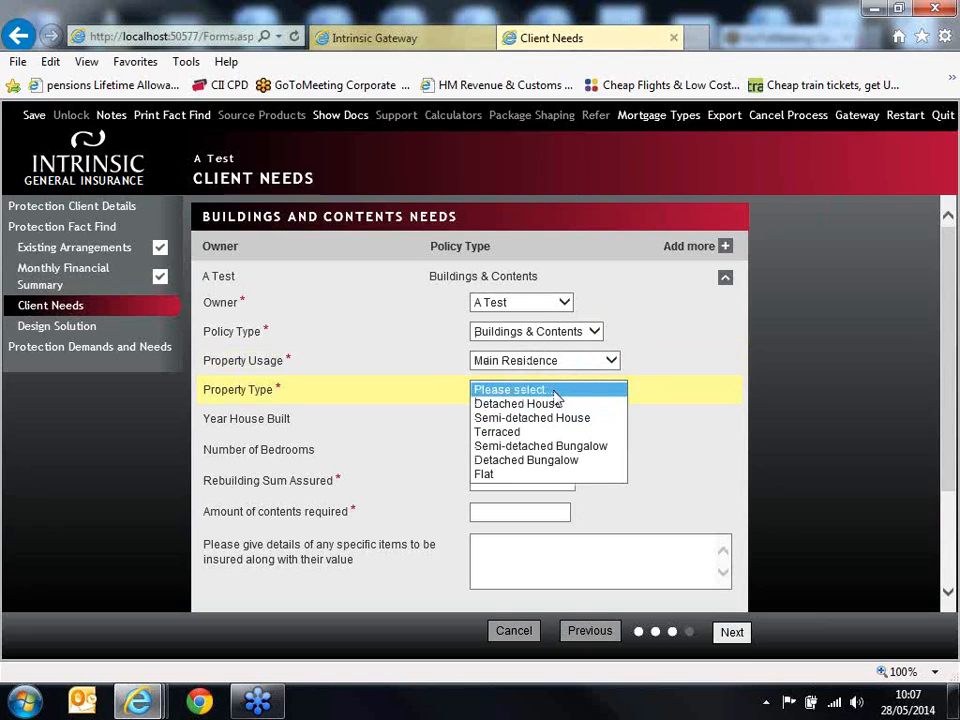
{"action": "left_click", "coordinate": [563, 418]}
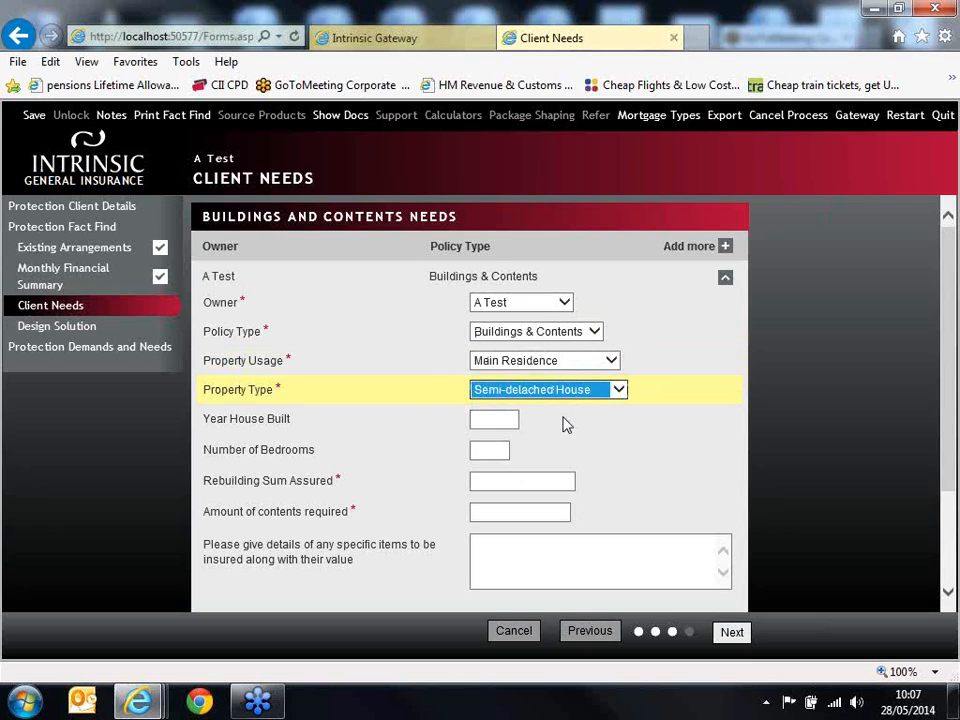
Step: Enter 1995 as the year the house was built and 3 as the number of bedrooms
{"action": "left_click", "coordinate": [507, 418]}
{"action": "type", "text": "1995"}
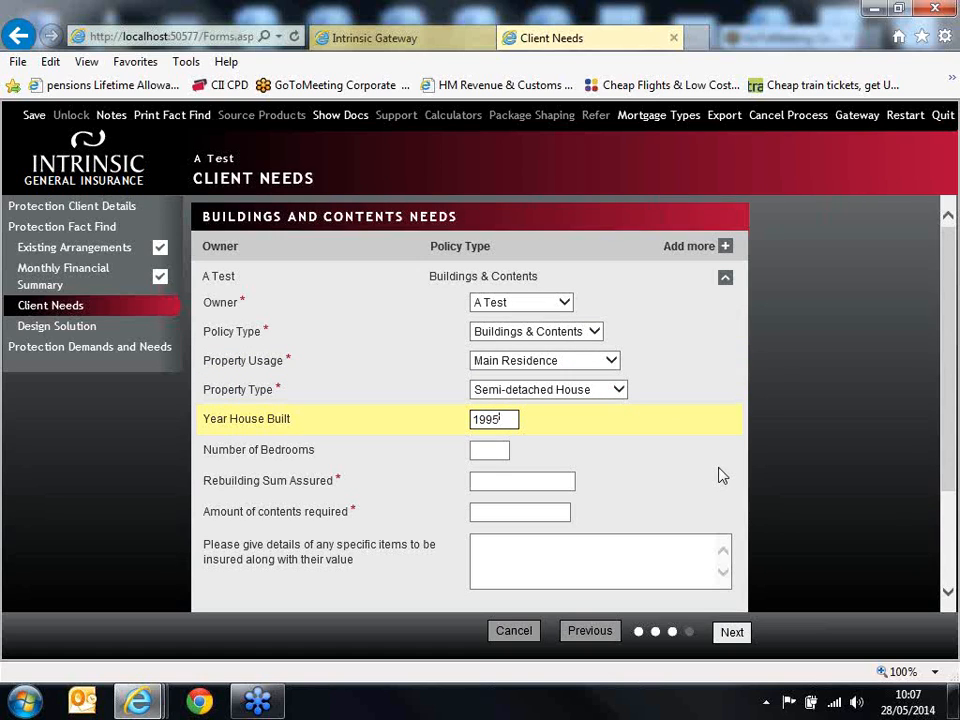
{"action": "left_click", "coordinate": [476, 453]}
{"action": "type", "text": "3"}
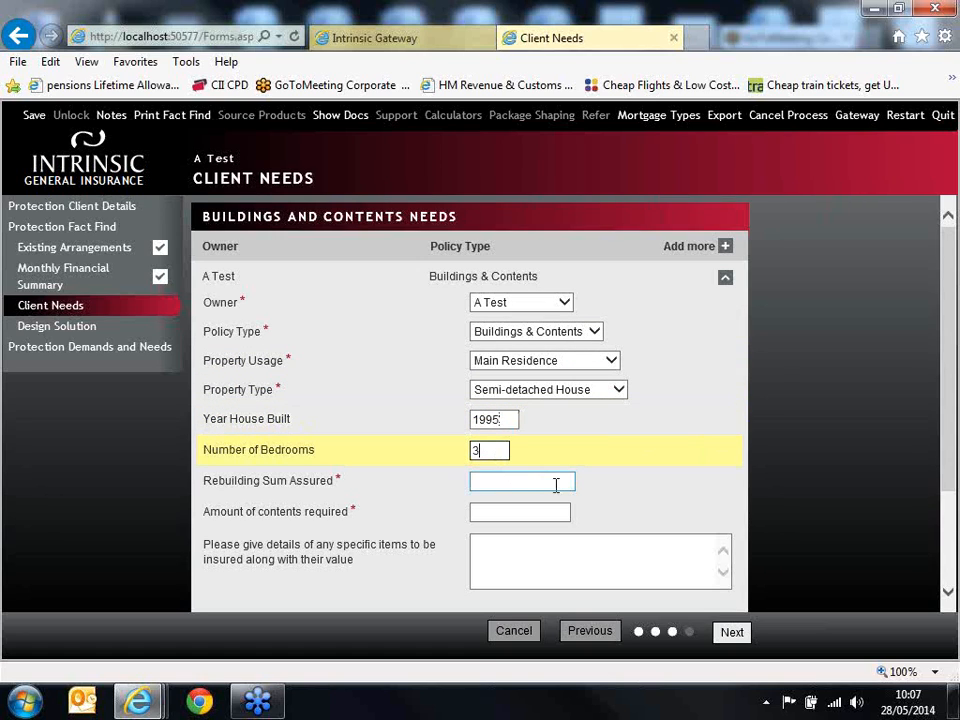
Step: Enter a rebuilding sum assured of £160,000 and a required contents amount of £50,000
{"action": "left_click", "coordinate": [556, 485]}
{"action": "type", "text": "16600"}
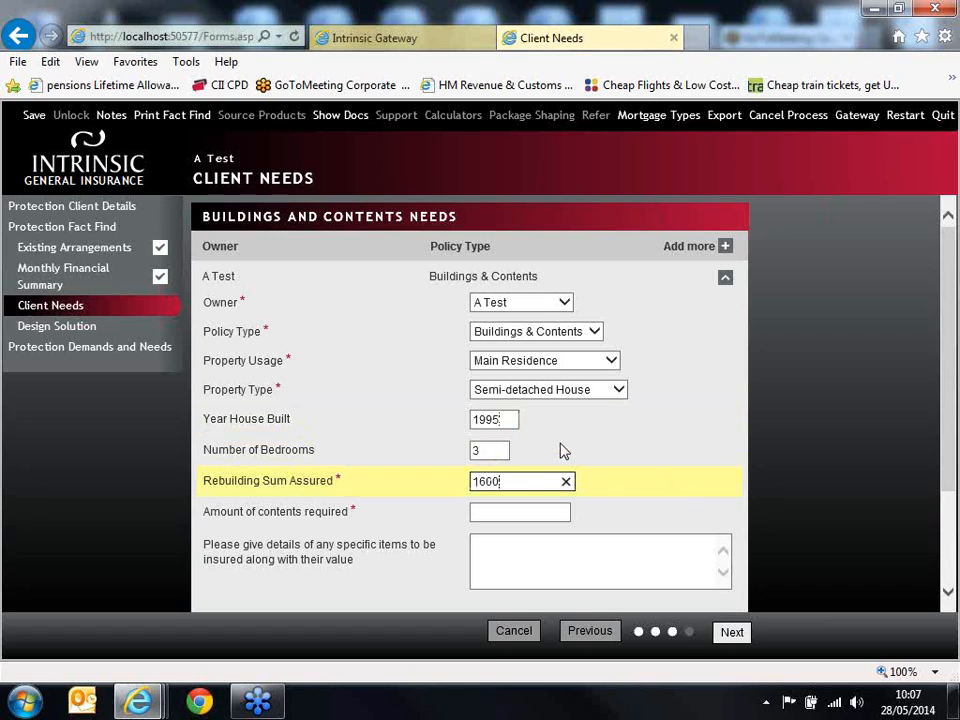
{"action": "type", "text": "00"}
{"action": "left_click", "coordinate": [534, 511]}
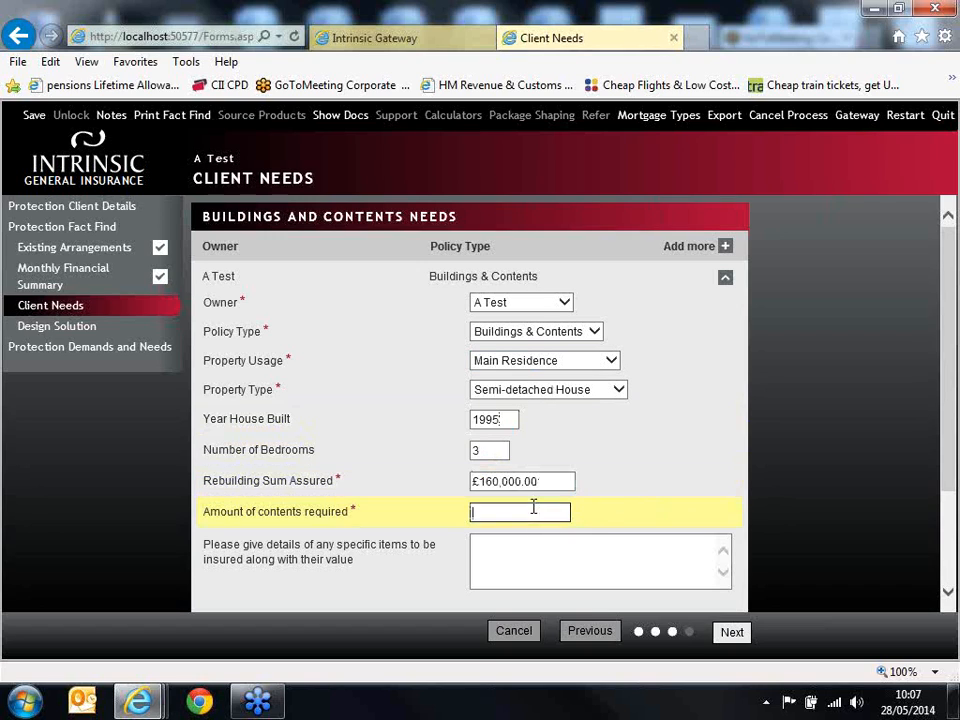
{"action": "type", "text": "50000"}
Step: Enter "None." as the details of specific items to be insured
{"action": "left_click", "coordinate": [620, 557]}
{"action": "left_click", "coordinate": [953, 345]}
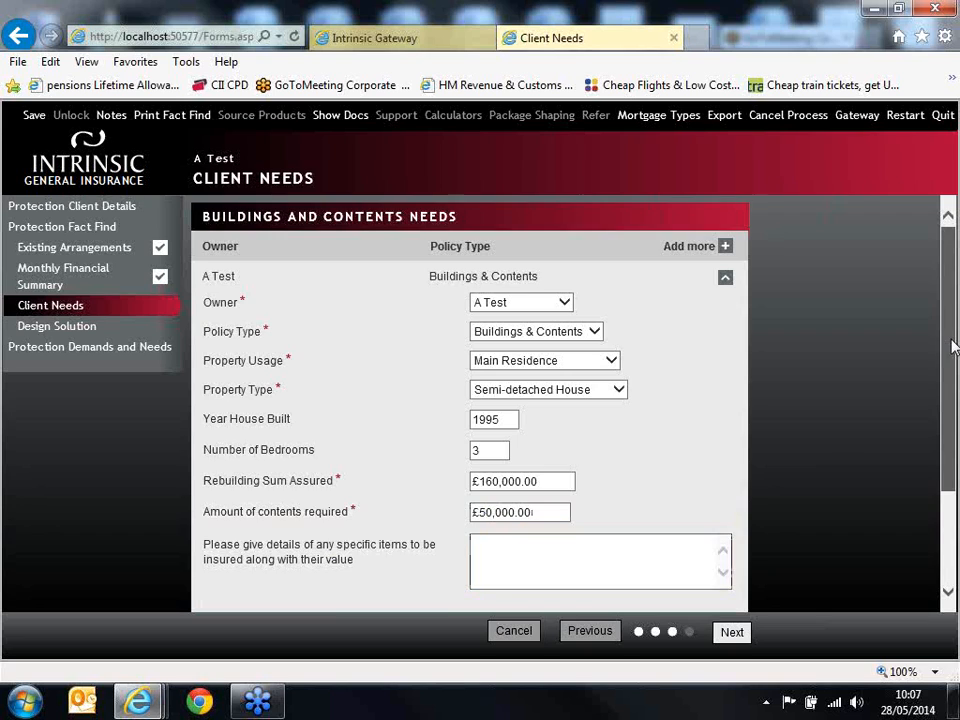
{"action": "scroll", "coordinate": [953, 345], "scroll_direction": "down", "scroll_amount": 3}
{"action": "left_click", "coordinate": [664, 435]}
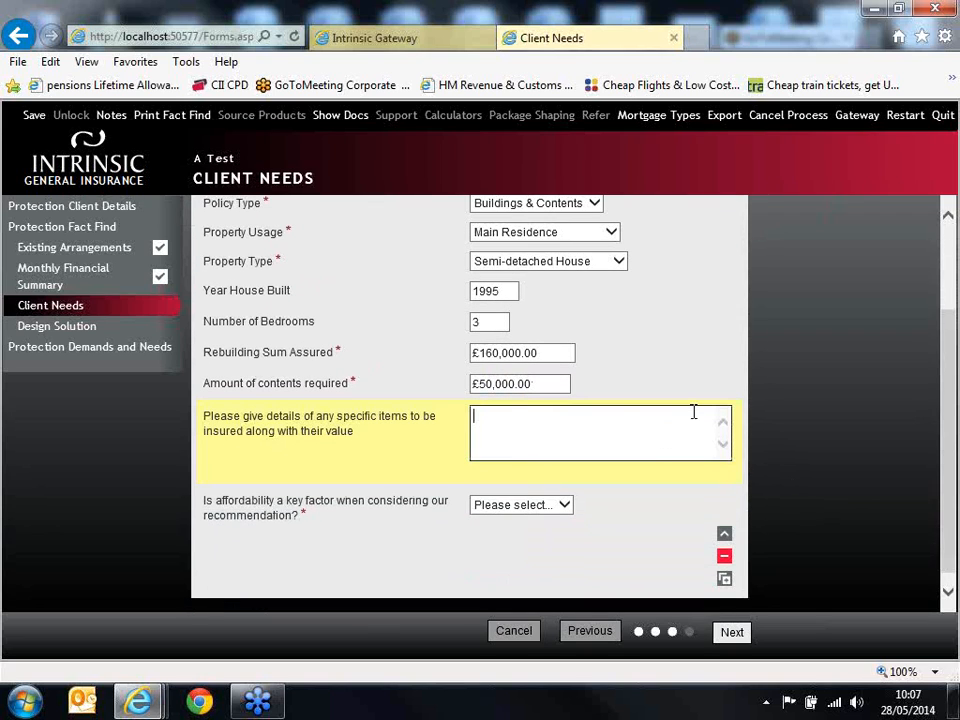
{"action": "type", "text": "None."}
{"action": "left_click", "coordinate": [642, 481]}
{"action": "scroll", "coordinate": [642, 481], "scroll_direction": "down", "scroll_amount": 1}
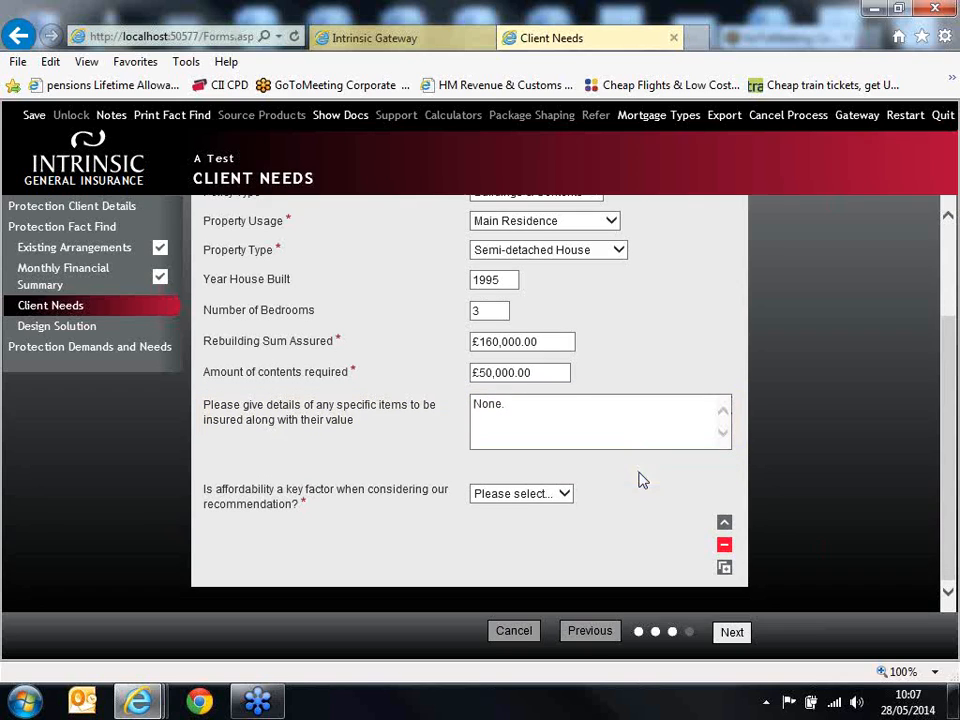
Step: Answer No to affordability being a key factor, collapse the completed need and continue to Design Solution
{"action": "left_click", "coordinate": [545, 496]}
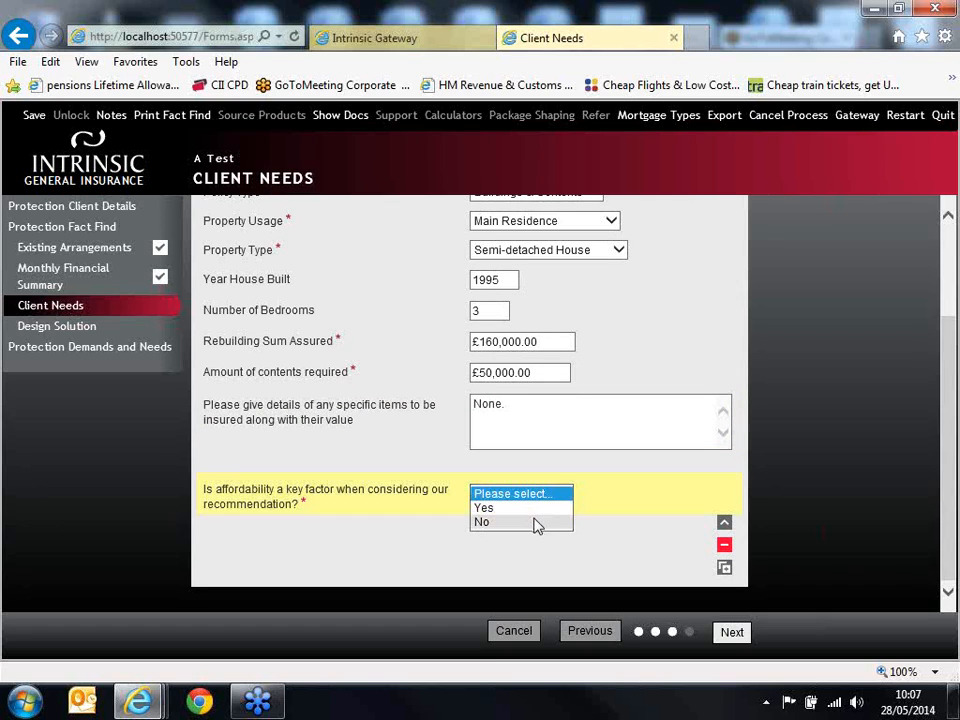
{"action": "left_click", "coordinate": [537, 522]}
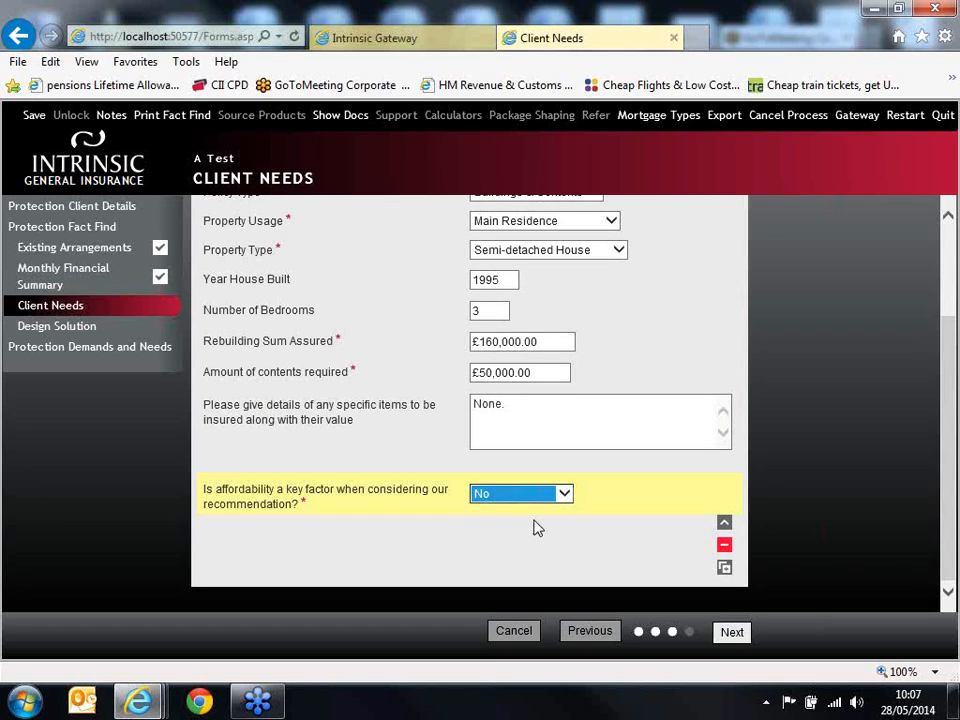
{"action": "mouse_move", "coordinate": [946, 413]}
{"action": "left_mouse_down"}
{"action": "mouse_move", "coordinate": [949, 325]}
{"action": "mouse_move", "coordinate": [940, 429]}
{"action": "left_mouse_up"}
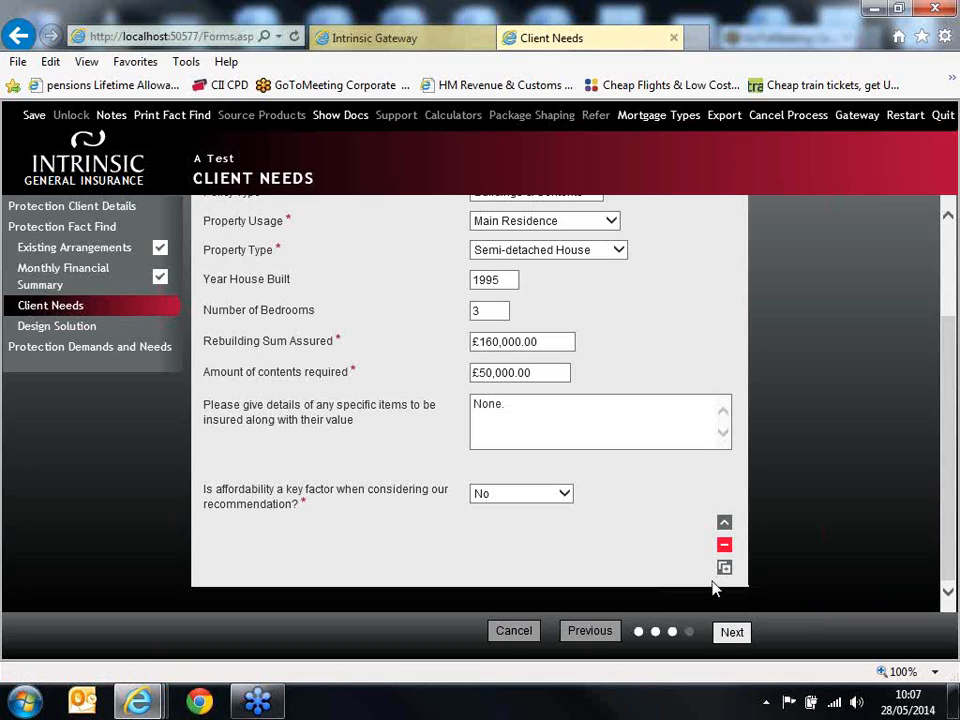
{"action": "left_click", "coordinate": [724, 524]}
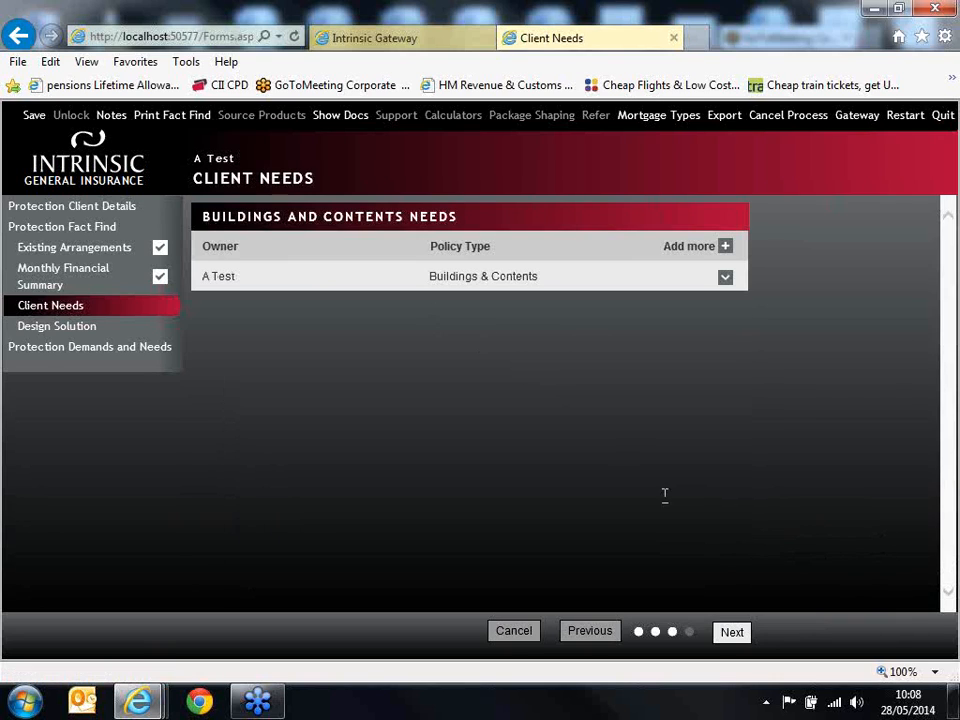
{"action": "left_click", "coordinate": [734, 638]}
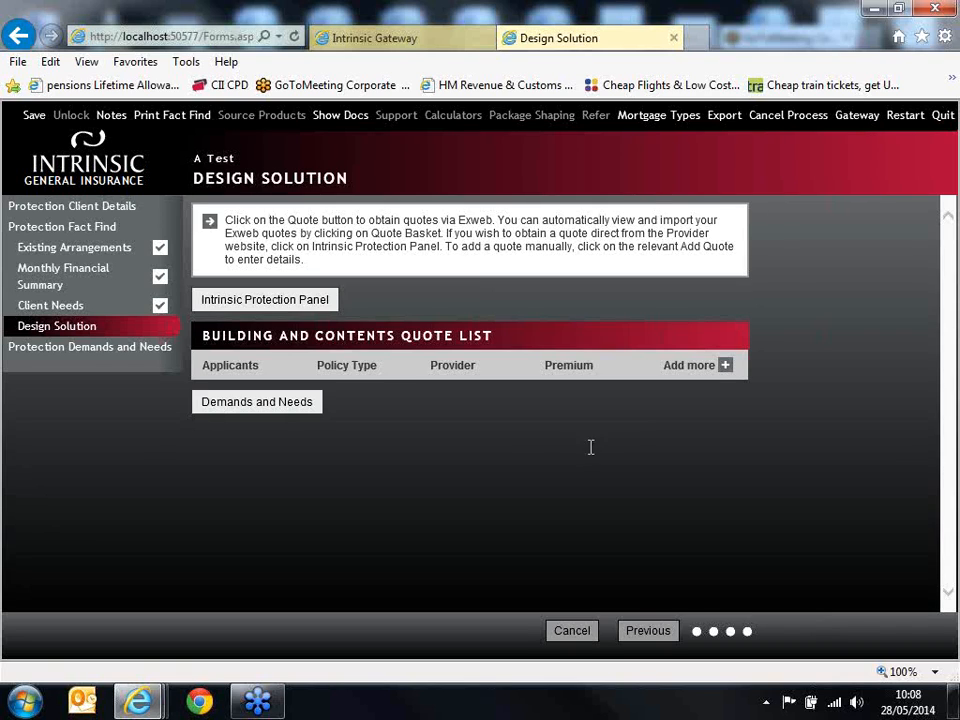
Step: Add a building and contents quote for the client with property usage Main Residence and policy type Buildings & Contents
{"action": "left_click", "coordinate": [712, 368]}
{"action": "left_click_drag", "start_coordinate": [951, 327], "coordinate": [926, 402]}
{"action": "left_click", "coordinate": [565, 287]}
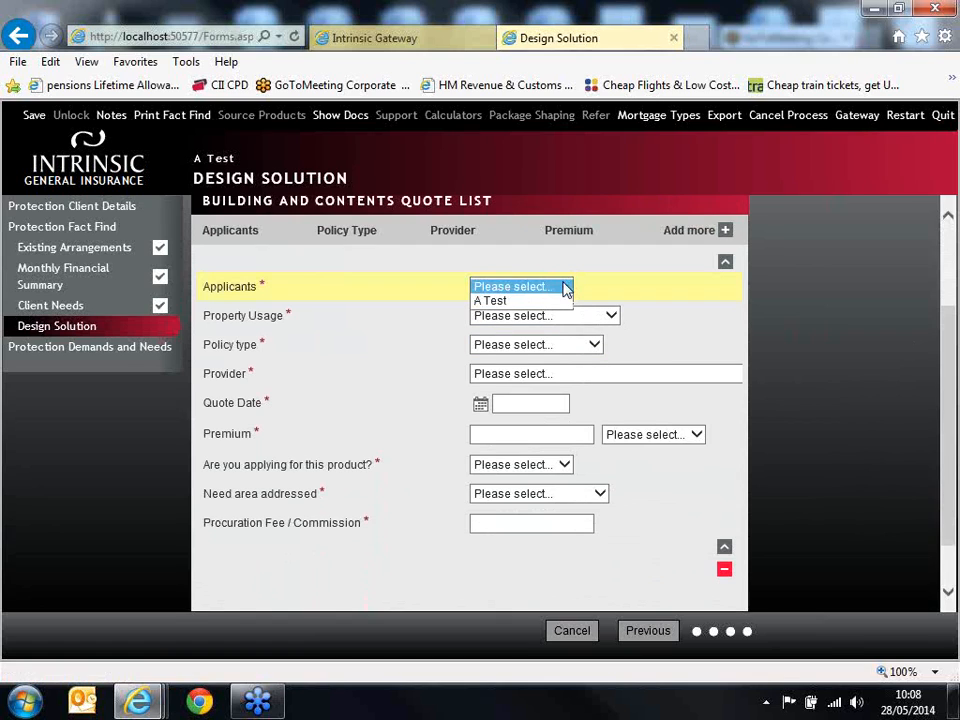
{"action": "left_click", "coordinate": [551, 302]}
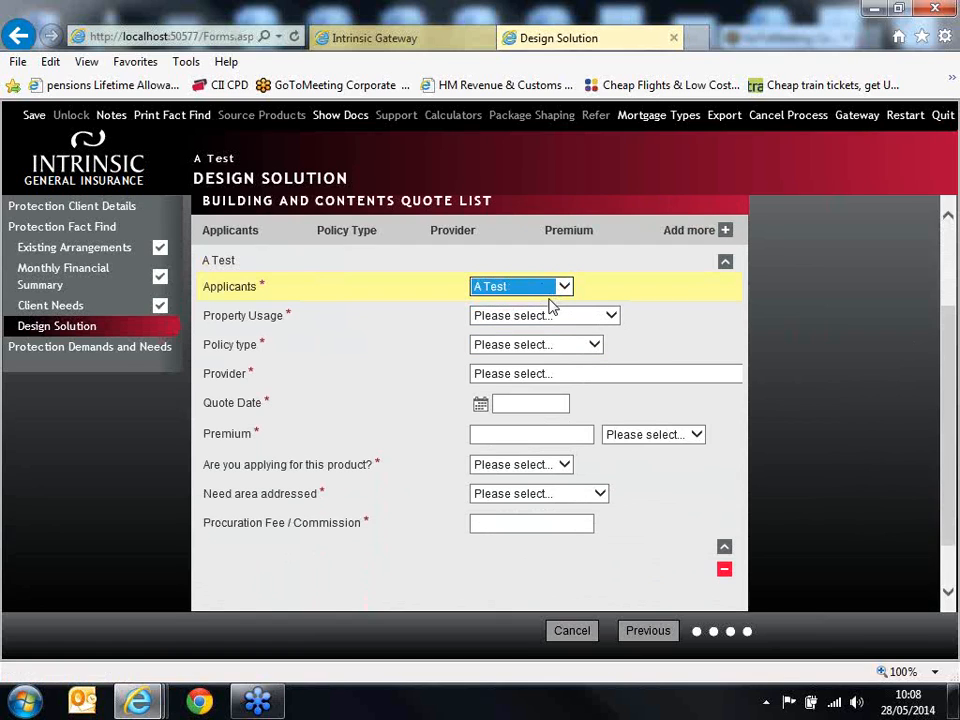
{"action": "left_click", "coordinate": [563, 320]}
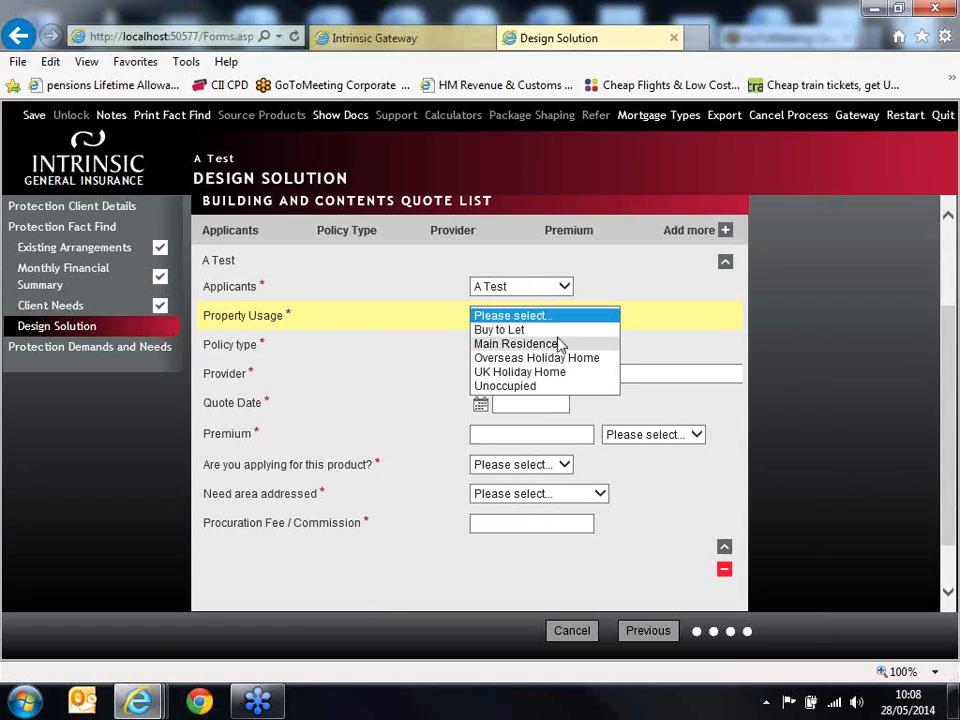
{"action": "left_click", "coordinate": [561, 344]}
{"action": "left_click", "coordinate": [561, 345]}
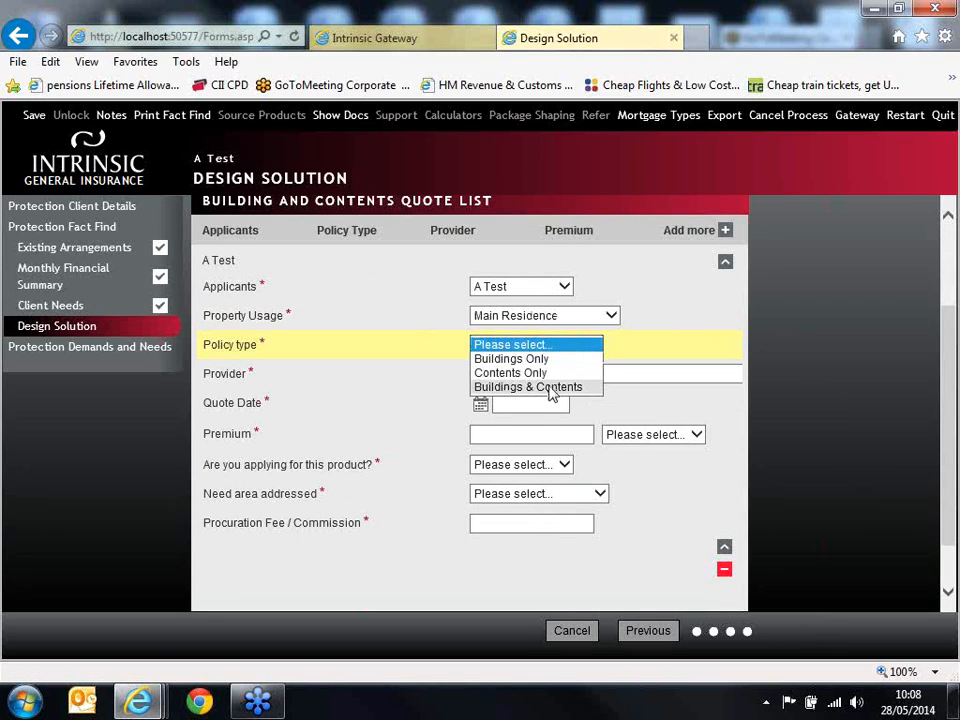
{"action": "left_click", "coordinate": [550, 387]}
Step: Choose Legal & General as the quote's provider and enter 28/05/2014 as the quote date
{"action": "left_click", "coordinate": [553, 386]}
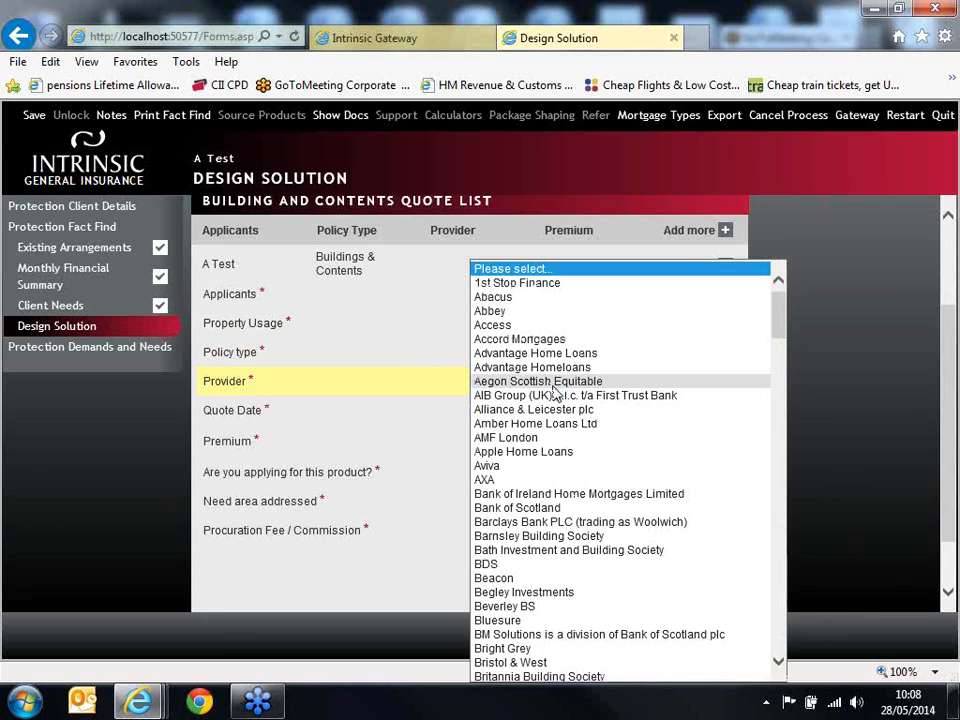
{"action": "type", "text": "leg"}
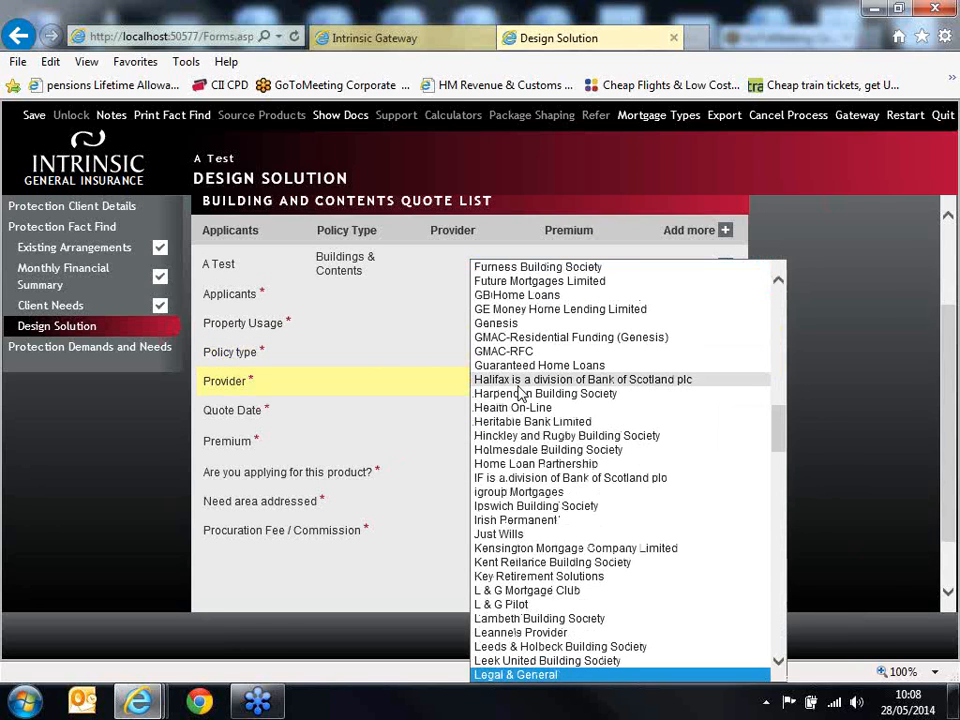
{"action": "key", "text": "Tab"}
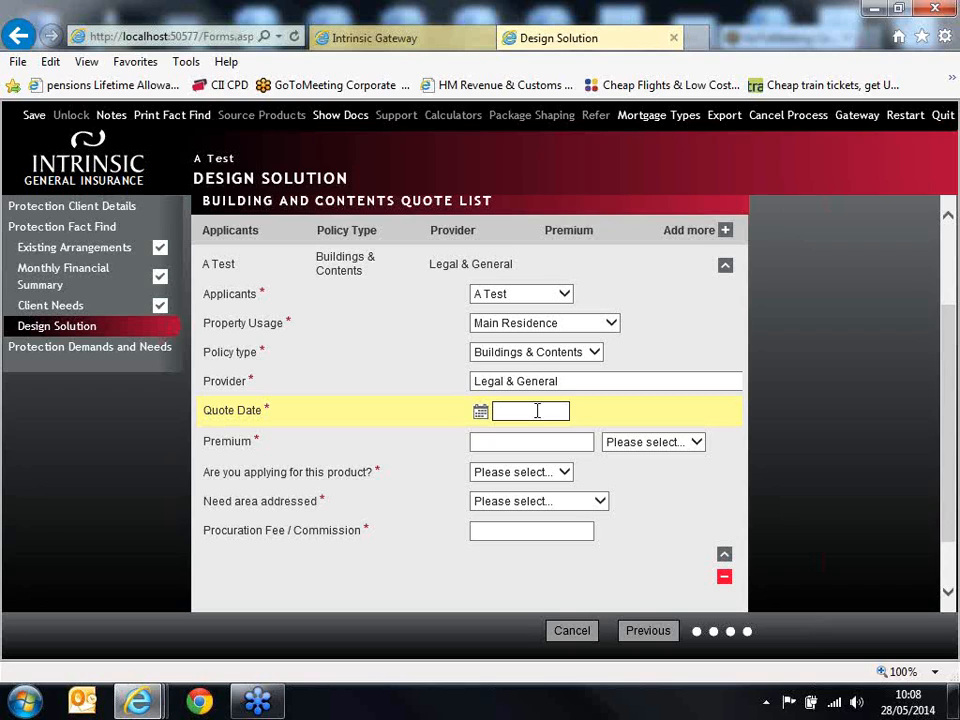
{"action": "type", "text": "28/05/2014"}
Step: Set the quote's premium to £20 per month
{"action": "left_click", "coordinate": [579, 438]}
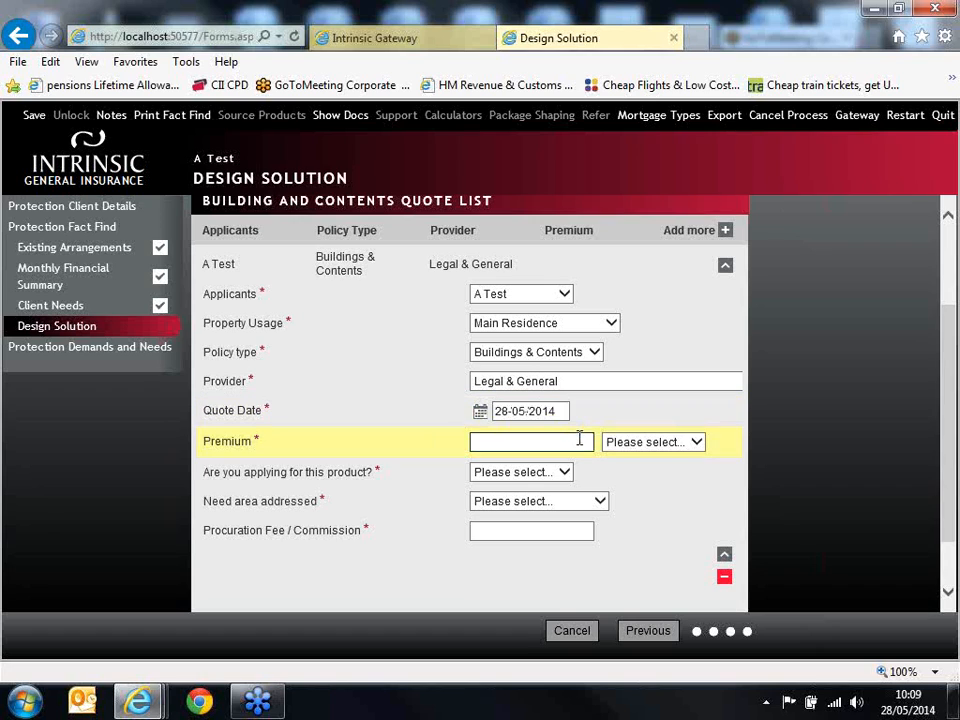
{"action": "type", "text": "20"}
{"action": "left_click", "coordinate": [658, 443]}
{"action": "left_click", "coordinate": [659, 459]}
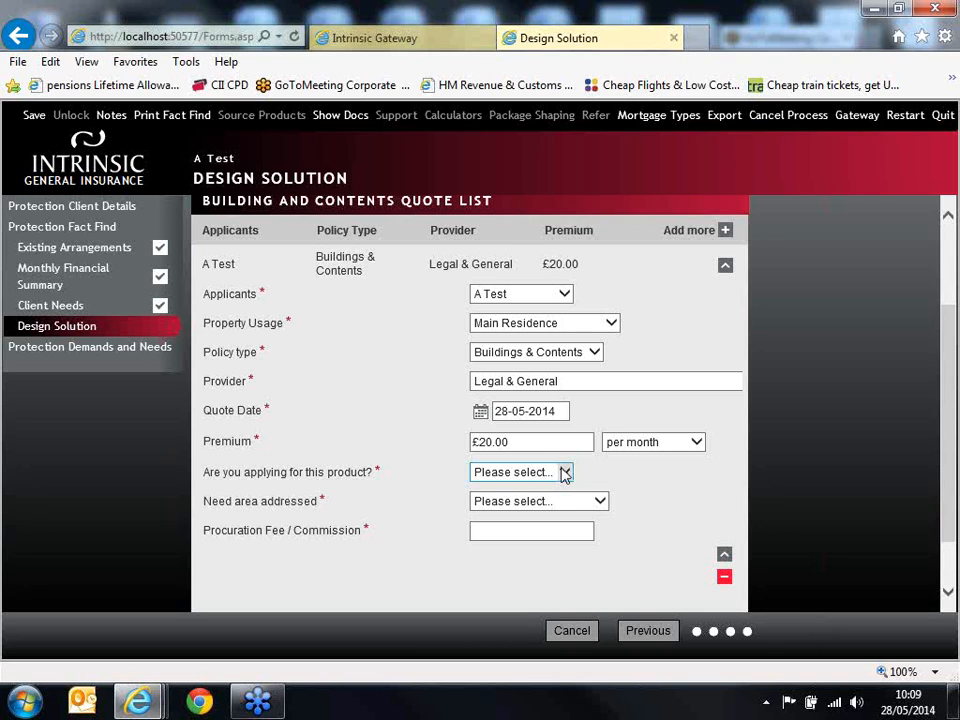
Step: Mark the quoted product as being applied for and set the need area addressed to Building and Contents
{"action": "left_click", "coordinate": [564, 473]}
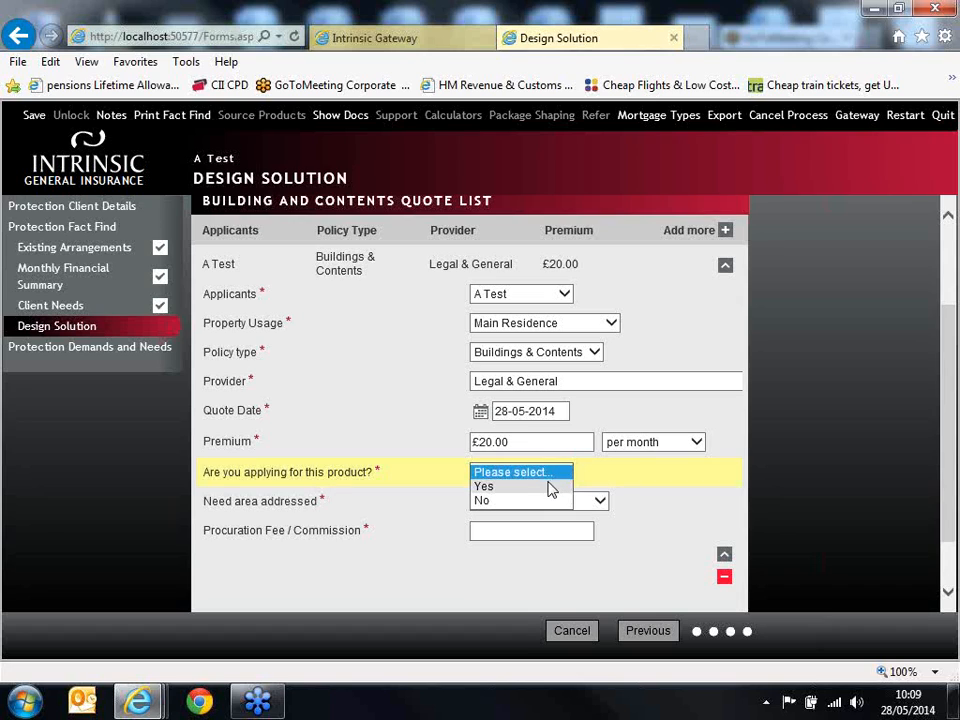
{"action": "left_click", "coordinate": [558, 488]}
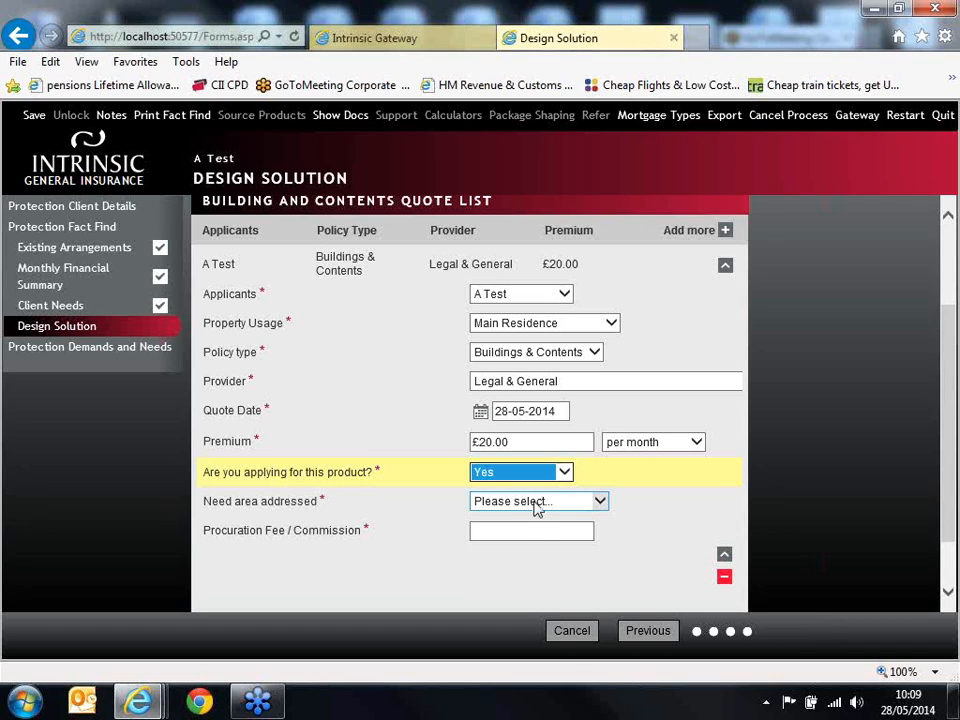
{"action": "left_click", "coordinate": [537, 505]}
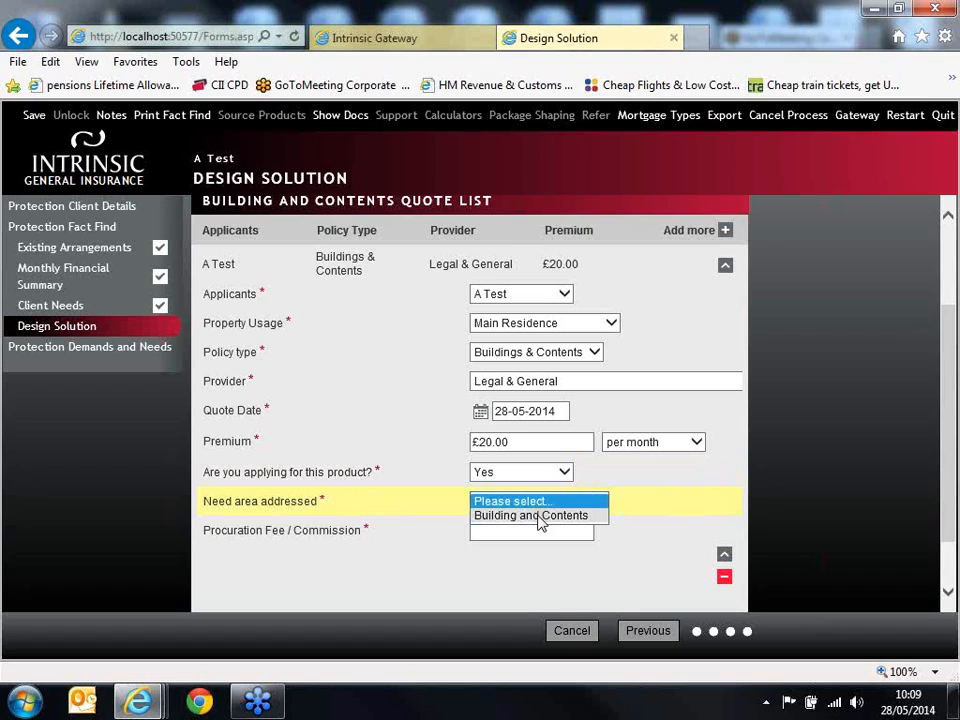
{"action": "left_click", "coordinate": [540, 516]}
Step: Enter £254.30 as the quote's procuration fee / commission
{"action": "left_click", "coordinate": [537, 528]}
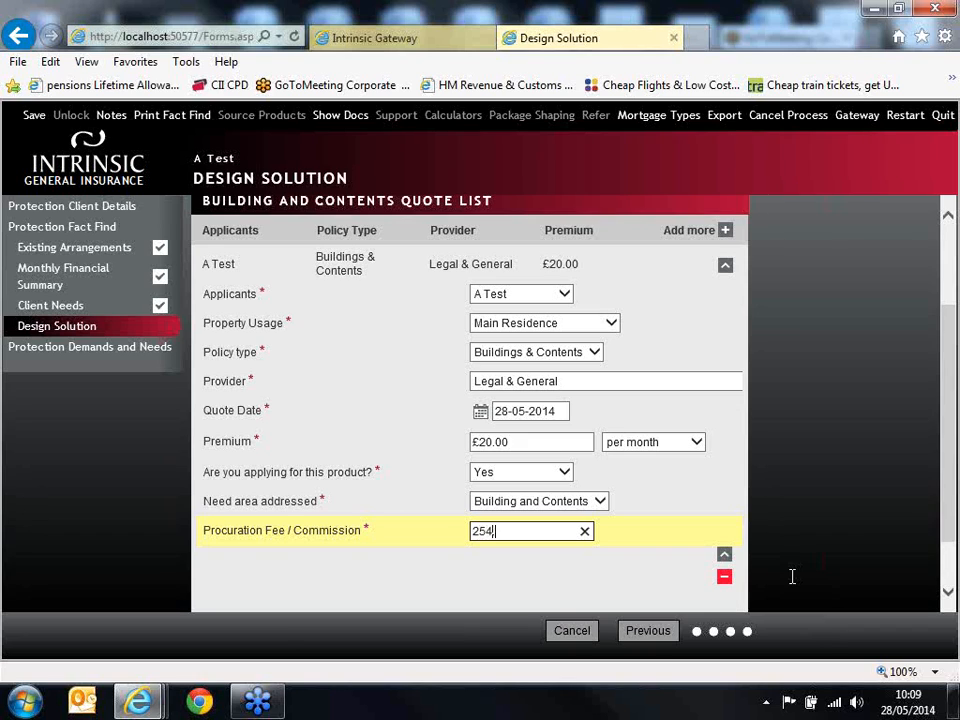
{"action": "left_click", "coordinate": [872, 519]}
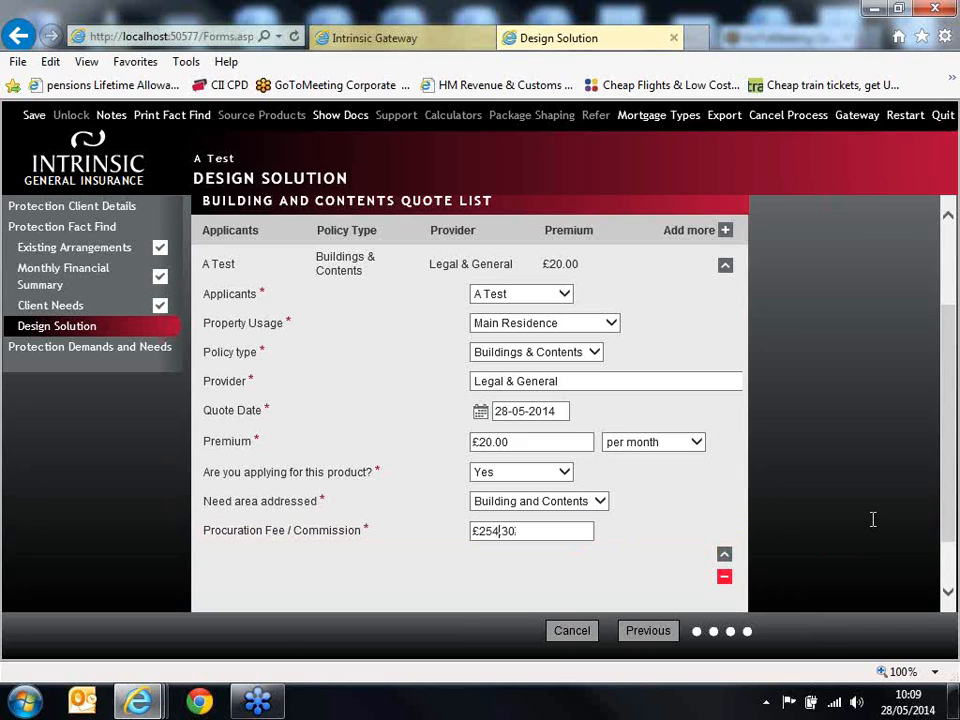
{"action": "mouse_move", "coordinate": [952, 478]}
{"action": "left_mouse_down"}
{"action": "mouse_move", "coordinate": [952, 494]}
{"action": "mouse_move", "coordinate": [951, 476]}
{"action": "left_mouse_up"}
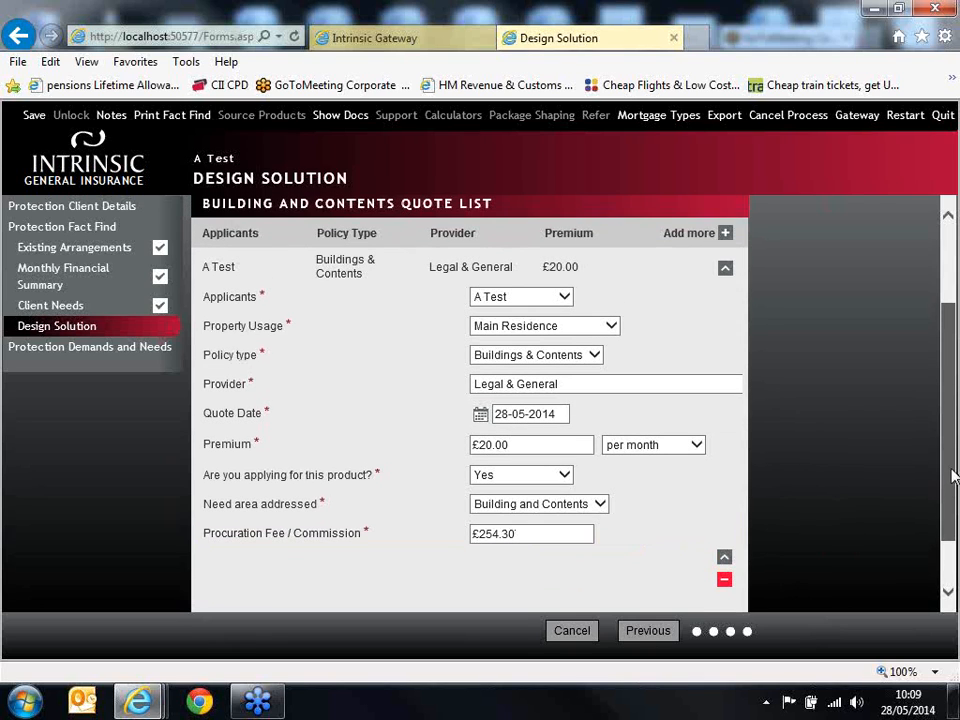
Step: Collapse the completed Legal & General quote and open the Demands and Needs letter in Report Writer
{"action": "left_click", "coordinate": [724, 557]}
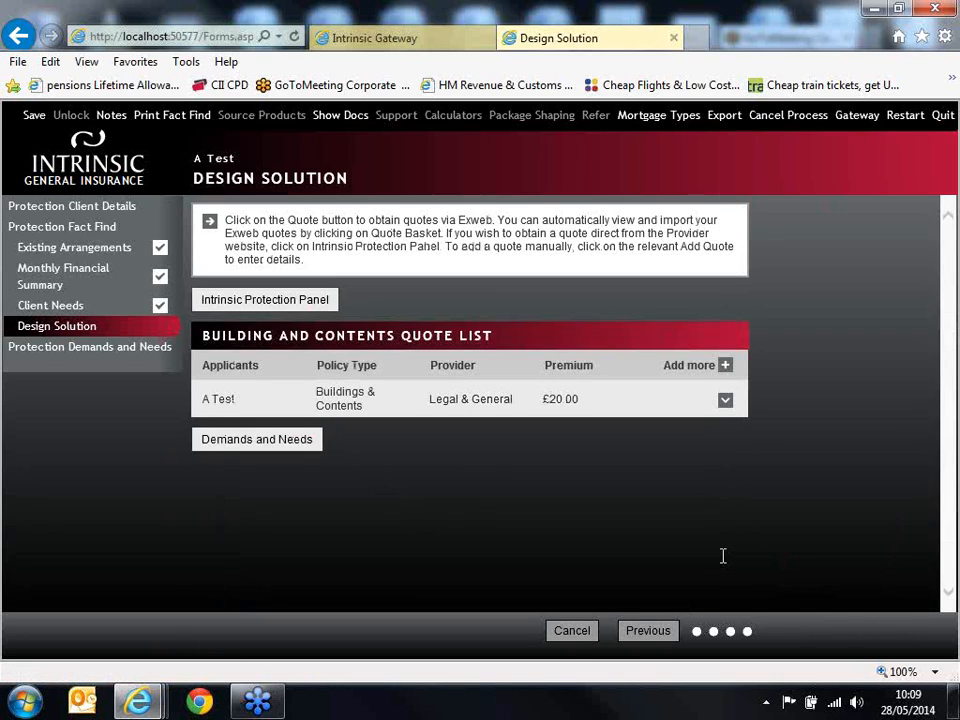
{"action": "left_click", "coordinate": [304, 442]}
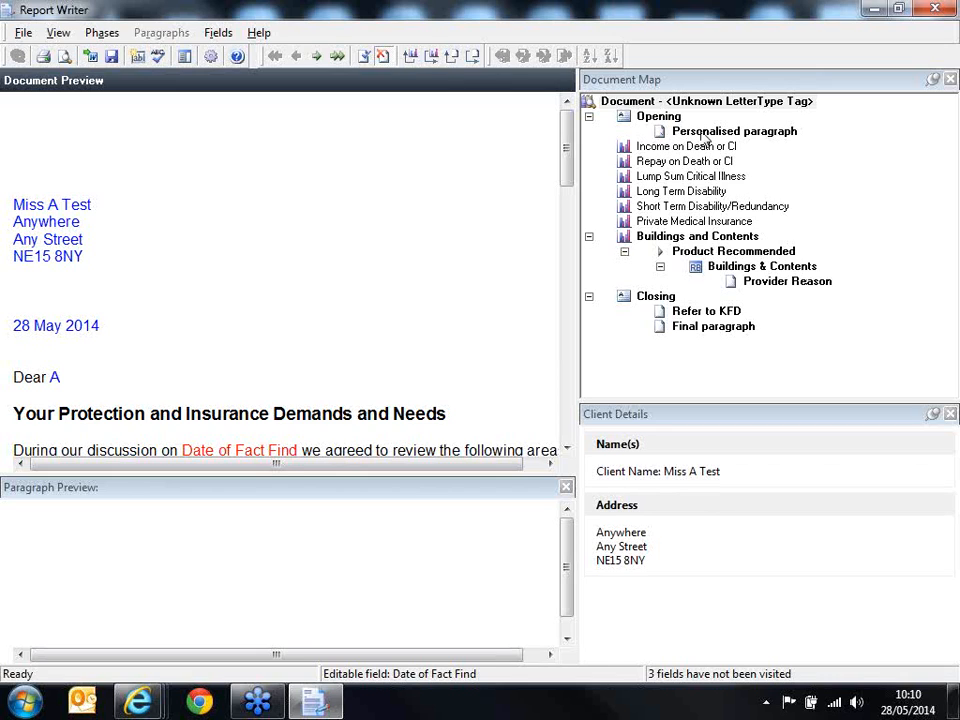
Step: Include the personalised opening paragraph in the letter and set its text to "Nice to meet you last week..."
{"action": "left_click", "coordinate": [704, 134]}
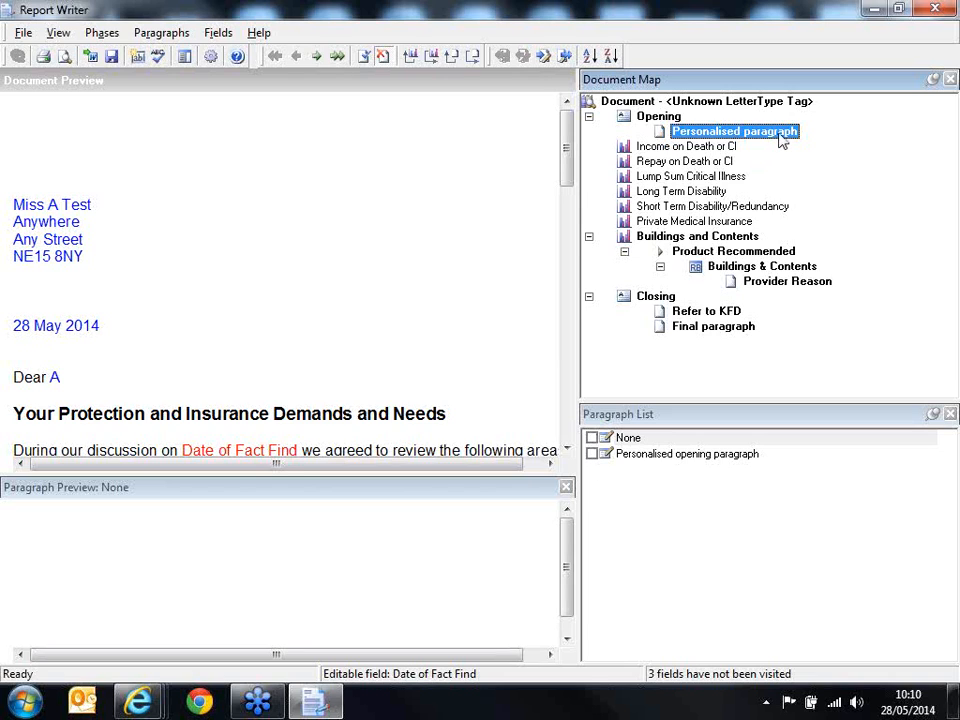
{"action": "left_click", "coordinate": [592, 454]}
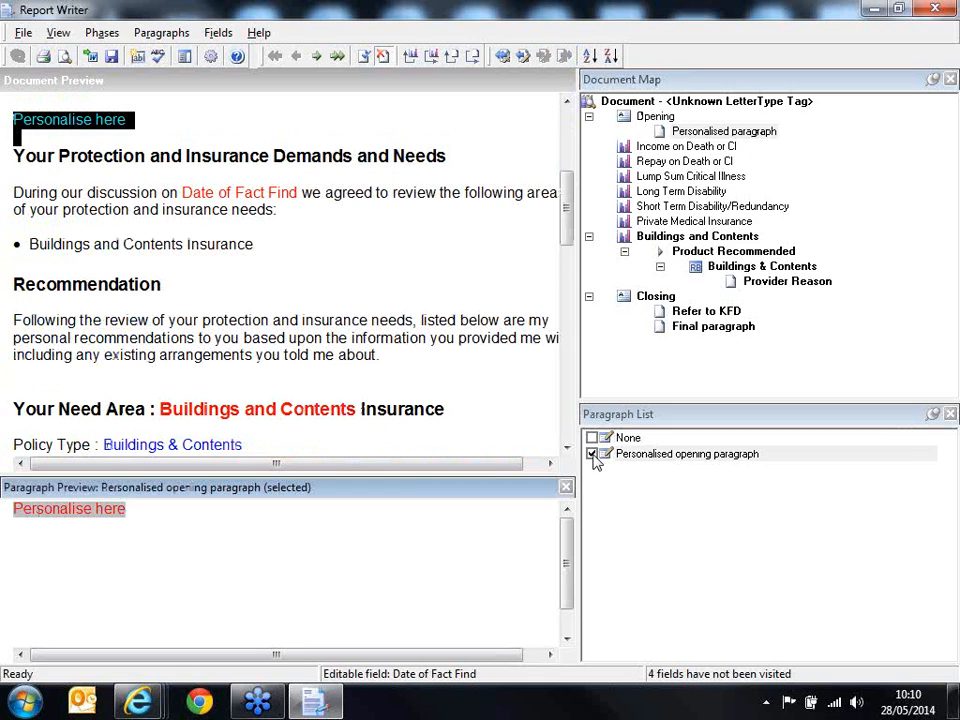
{"action": "double_click", "coordinate": [84, 133]}
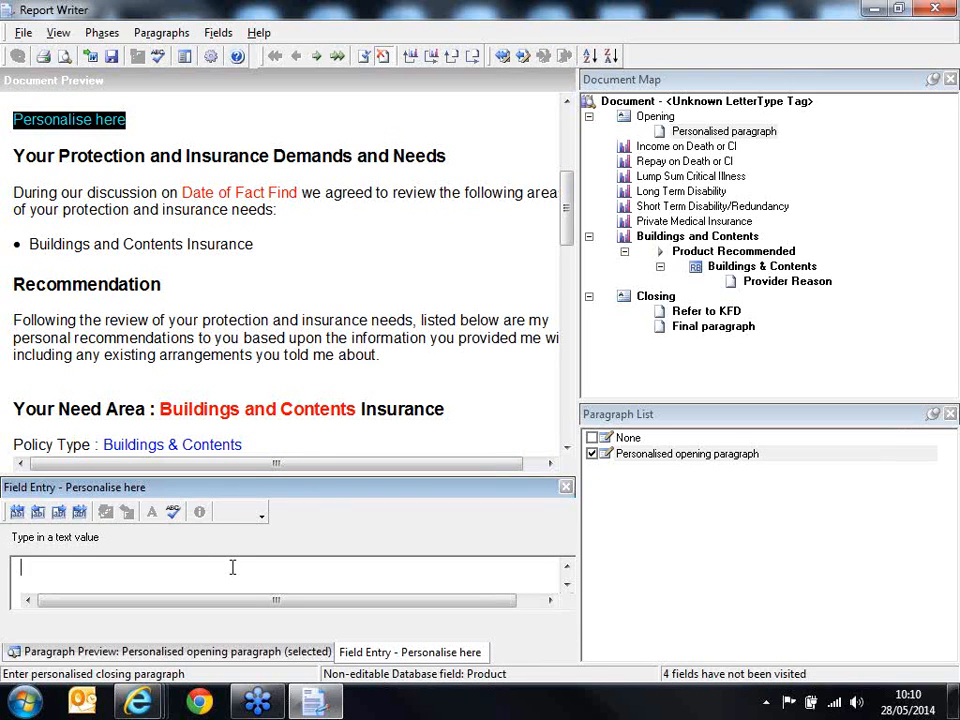
{"action": "type", "text": "Nie"}
{"action": "key", "text": "BackSpace"}
{"action": "type", "text": "ce to m"}
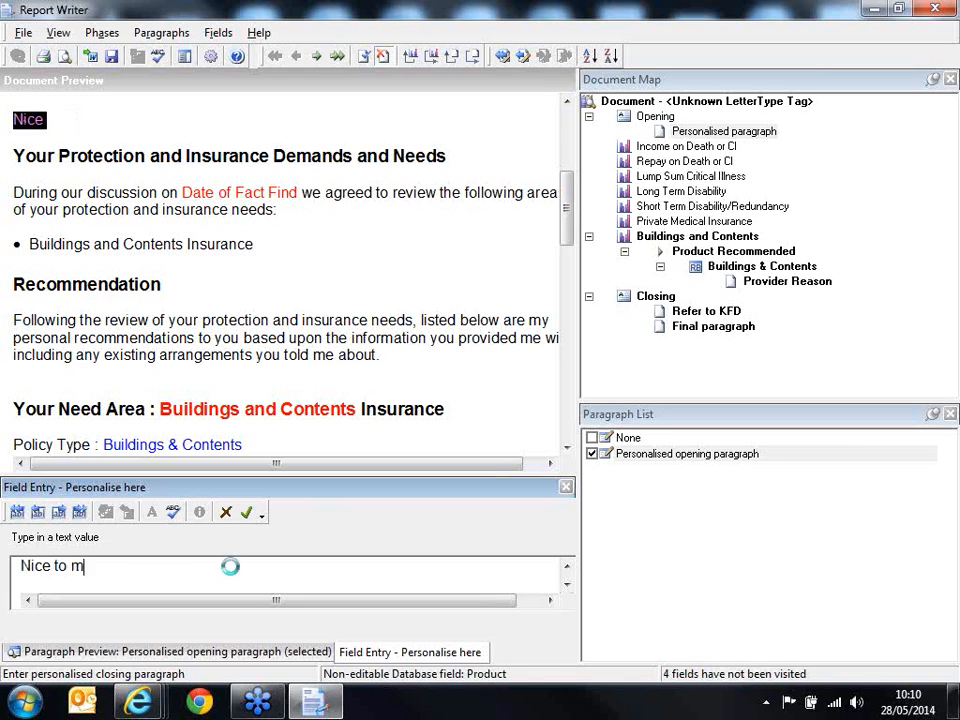
{"action": "type", "text": "eet you last week..."}
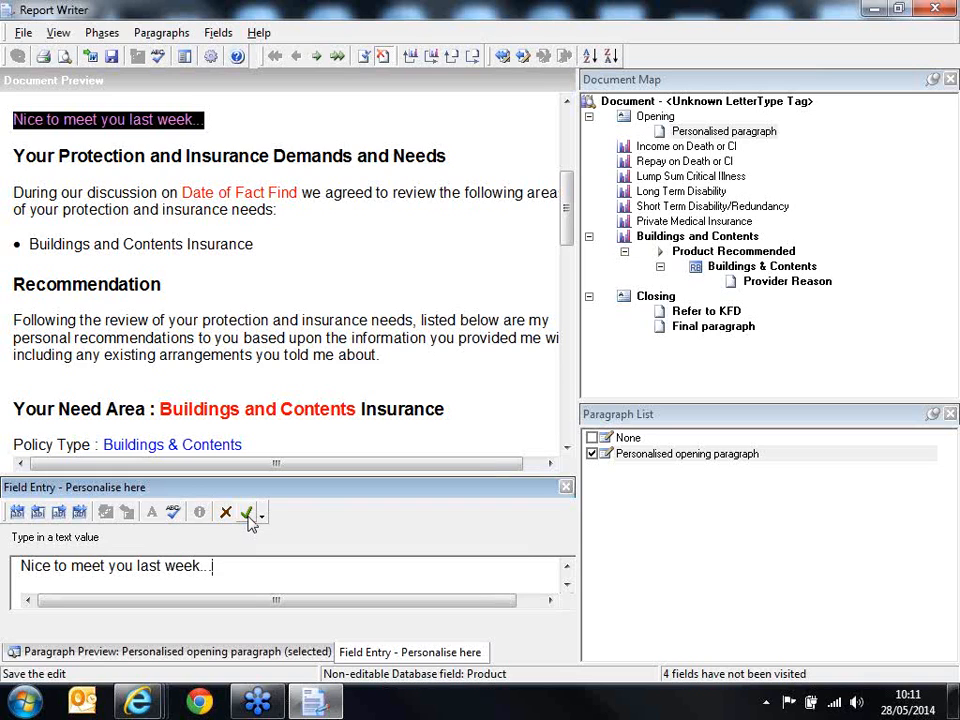
{"action": "left_click", "coordinate": [249, 522]}
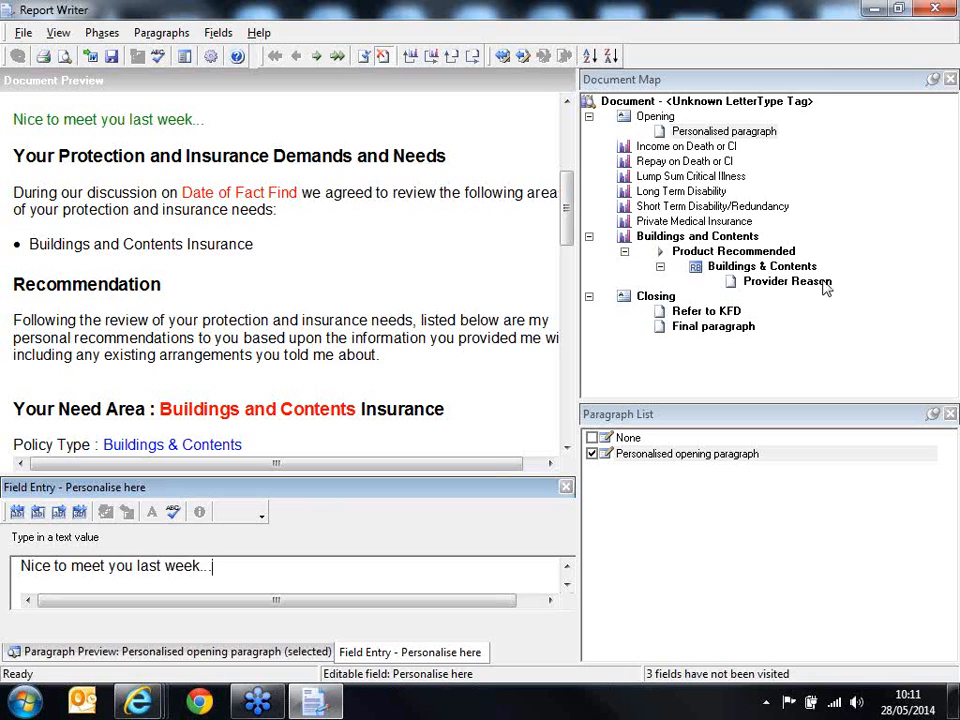
Step: Select "Provider Reason - SINGLE TIE USE THIS OPTION" as the provider reason for the Buildings & Contents recommendation
{"action": "left_click", "coordinate": [788, 282]}
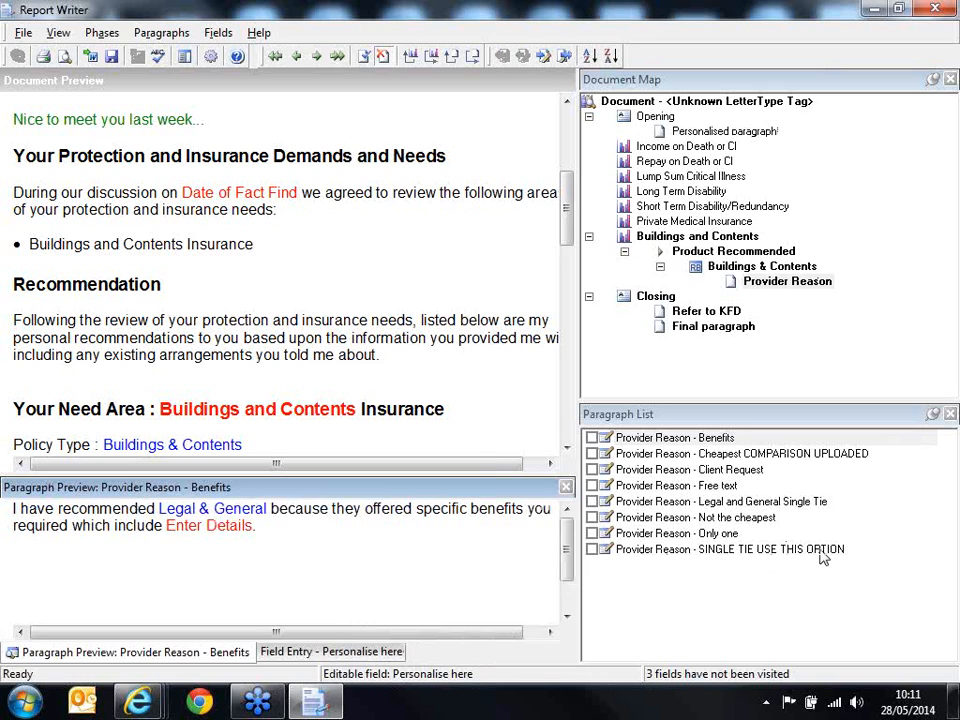
{"action": "left_click", "coordinate": [592, 550]}
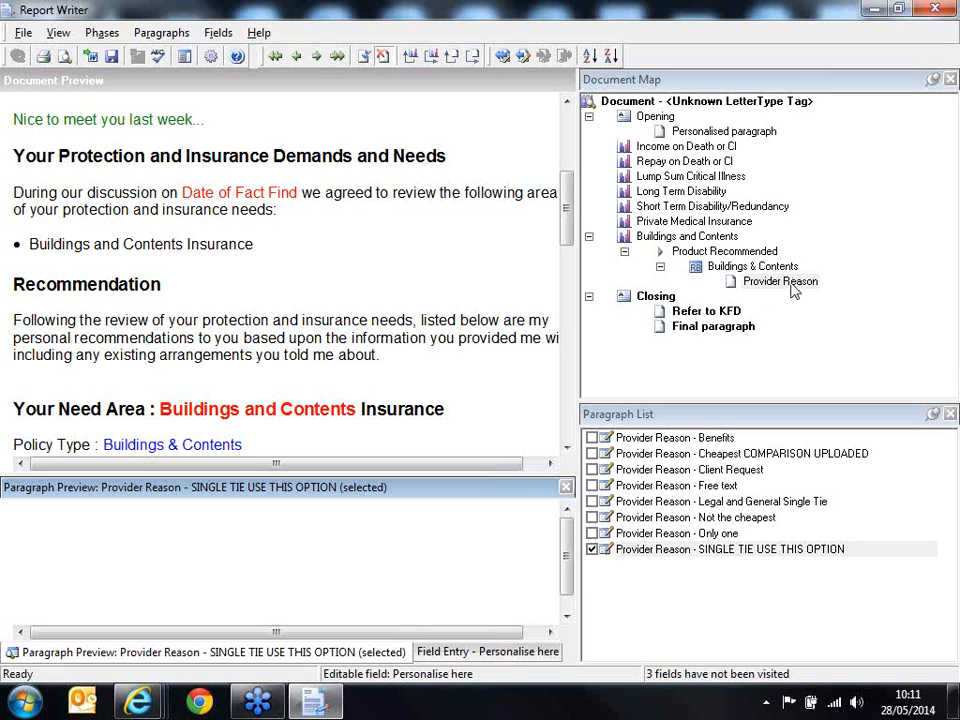
Step: Complete the letter's closing section with the Refer to Enclosed KFD paragraph and the default closing paragraph
{"action": "left_click", "coordinate": [726, 313]}
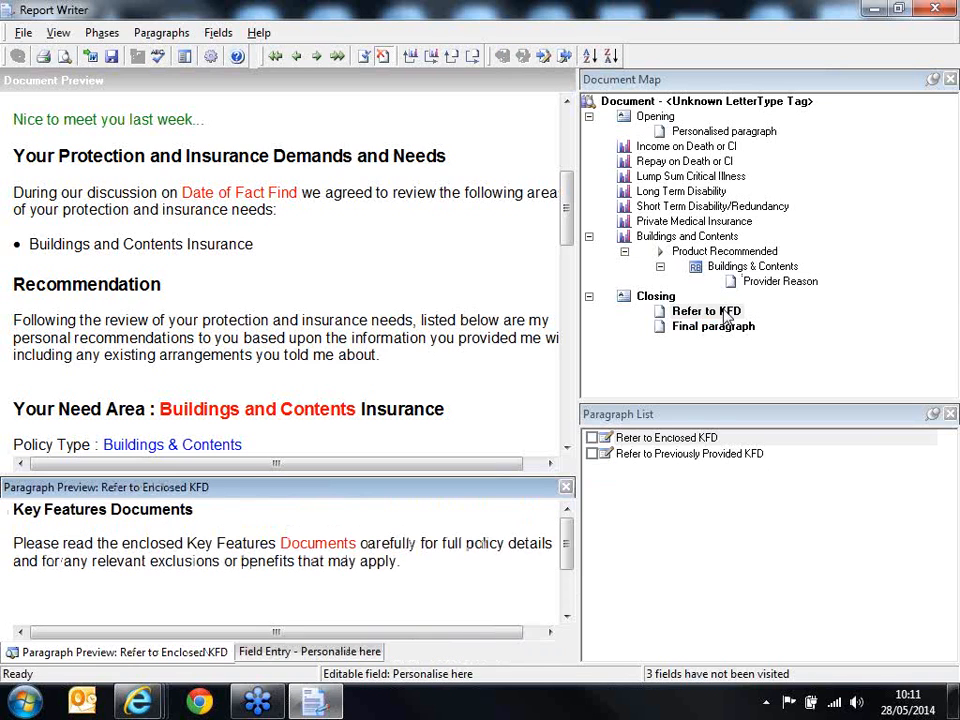
{"action": "left_click", "coordinate": [592, 438]}
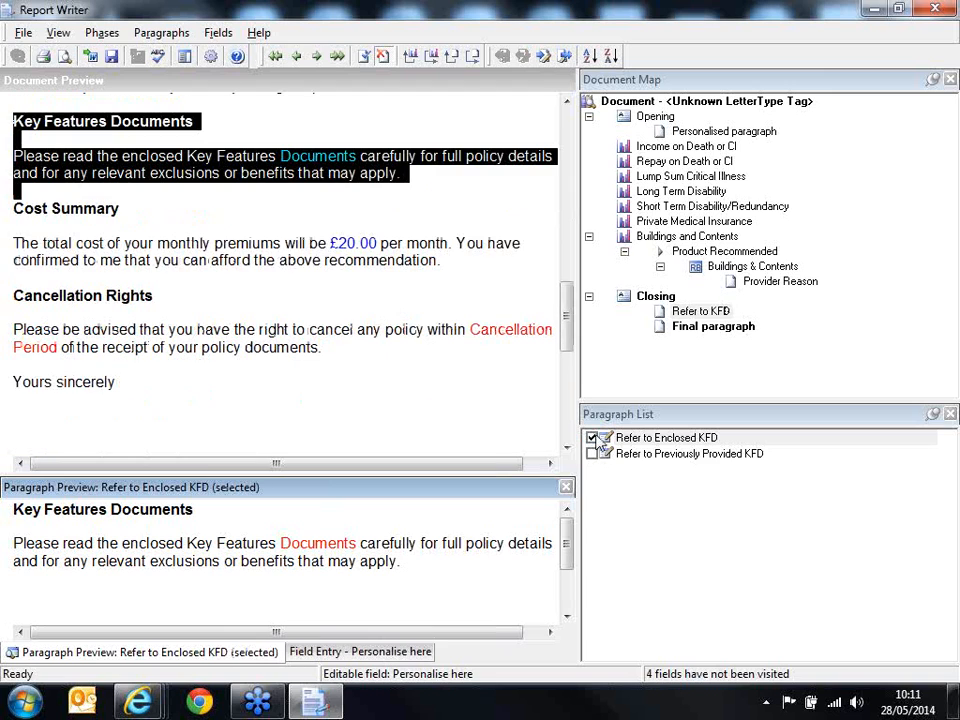
{"action": "left_click", "coordinate": [733, 333]}
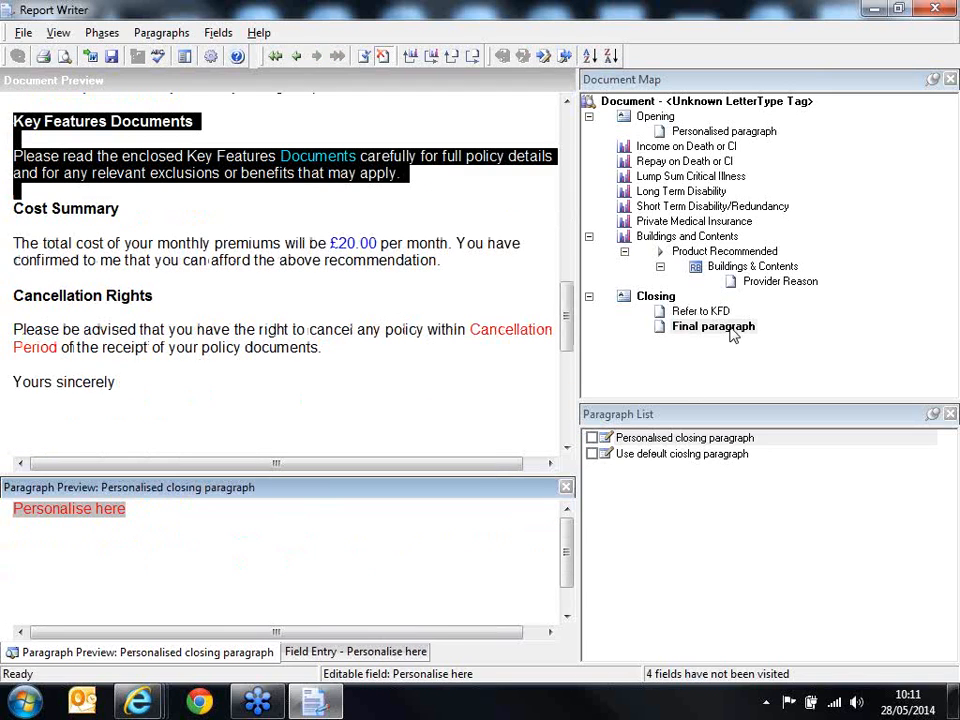
{"action": "left_click", "coordinate": [592, 455]}
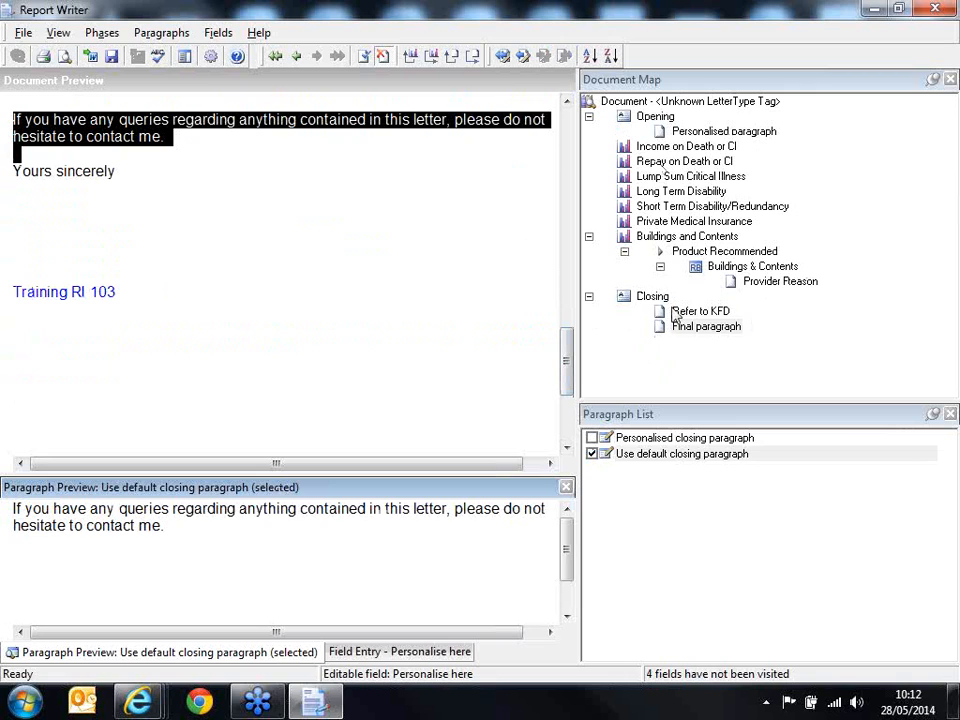
Step: Fill in the Date of Fact Find field in the letter's opening text as 28/05/2014 and save the entry
{"action": "left_click_drag", "start_coordinate": [570, 374], "coordinate": [600, 146]}
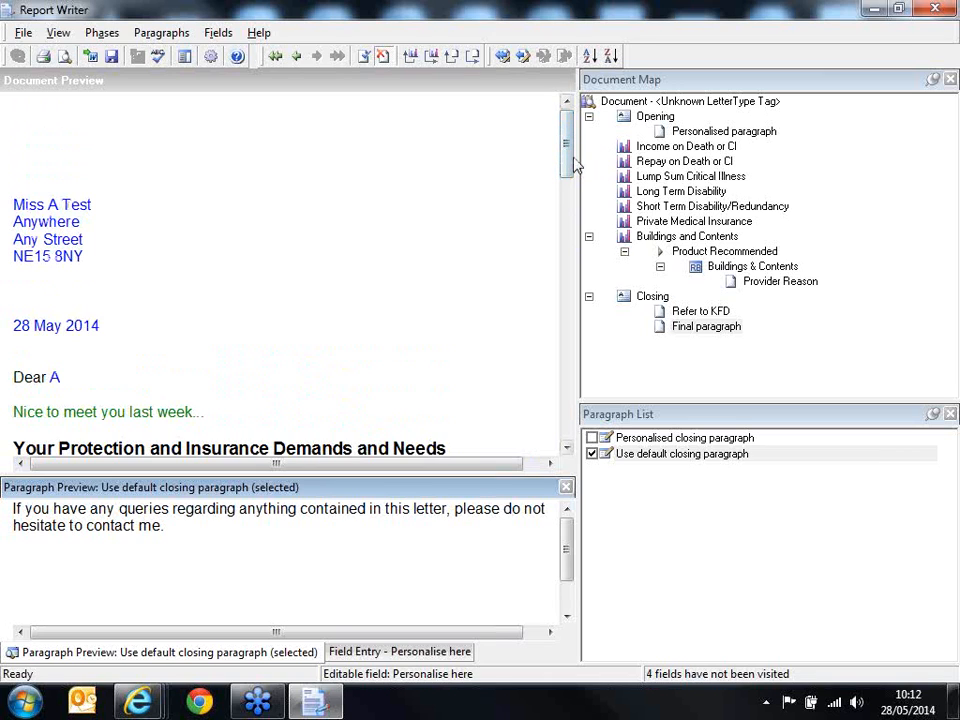
{"action": "scroll", "coordinate": [575, 165], "scroll_direction": "down", "scroll_amount": 2}
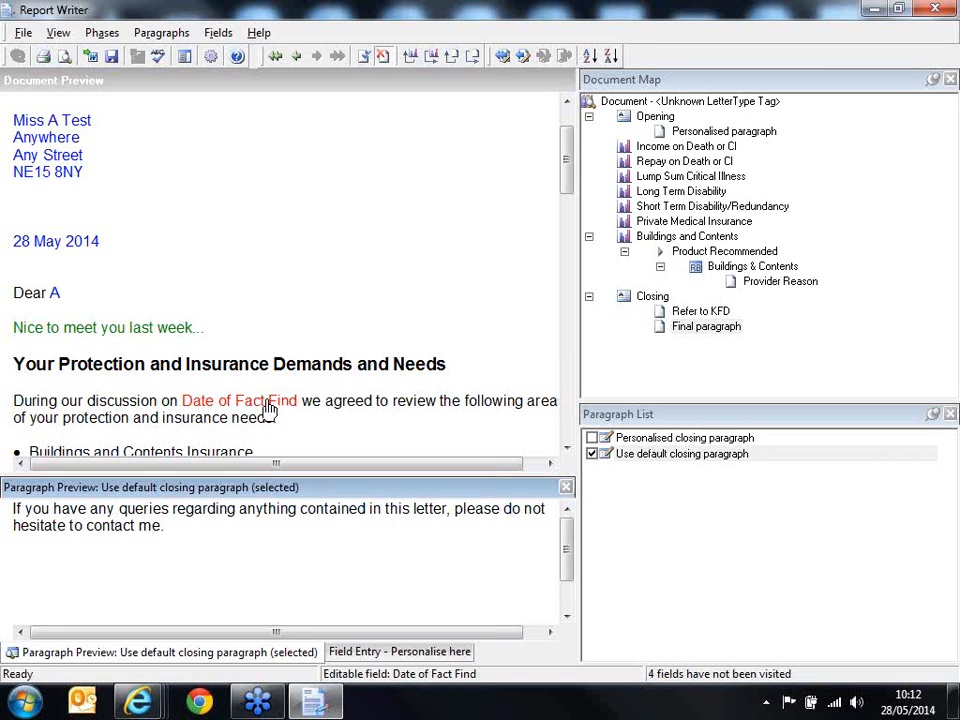
{"action": "left_click", "coordinate": [268, 408]}
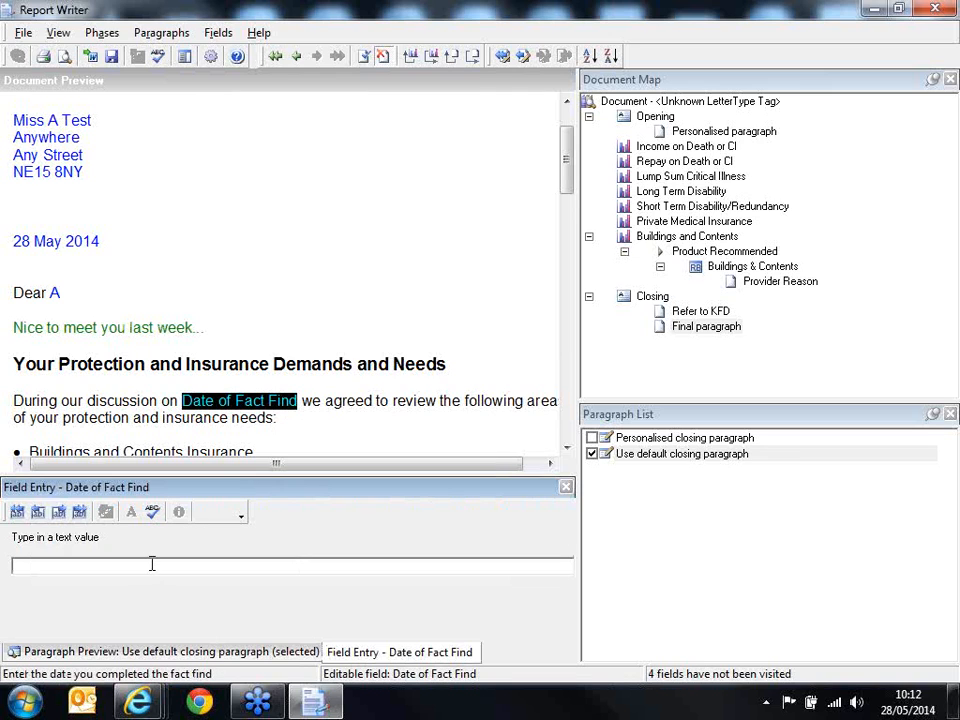
{"action": "type", "text": "28"}
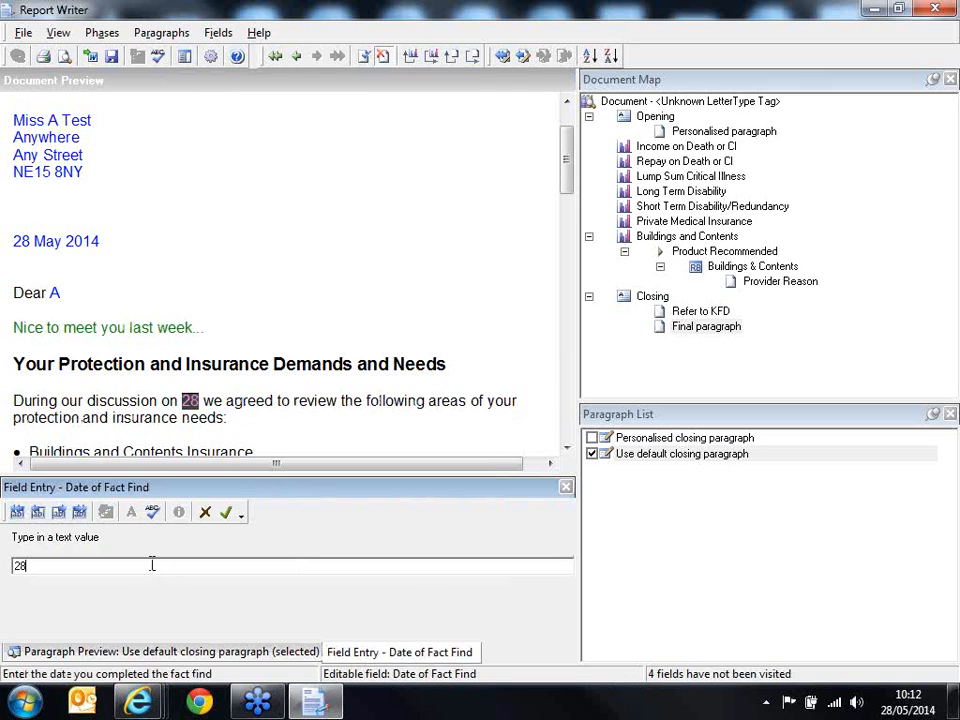
{"action": "type", "text": "/05/2014"}
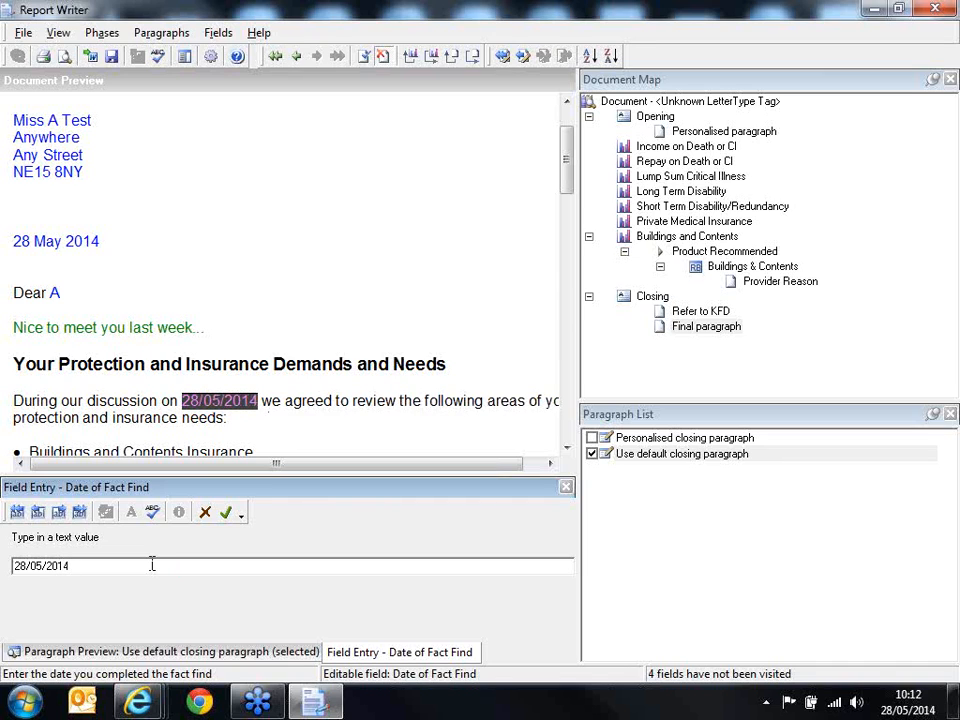
{"action": "left_click", "coordinate": [228, 520]}
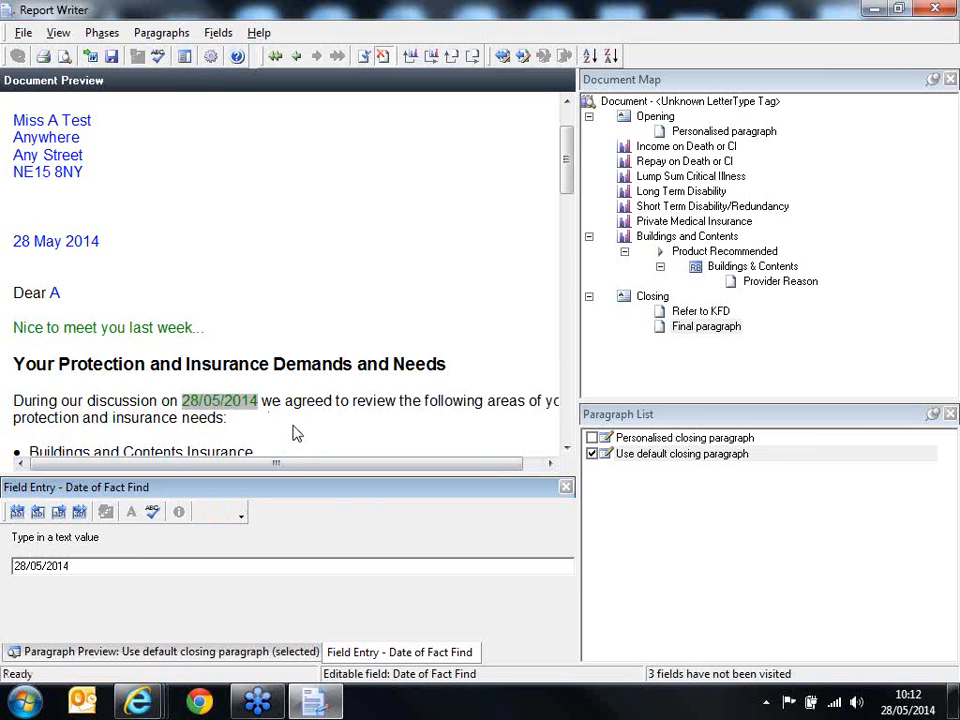
Step: Preview the printed output of the Demands and Needs letter, and close the preview
{"action": "left_click_drag", "start_coordinate": [570, 229], "coordinate": [567, 112]}
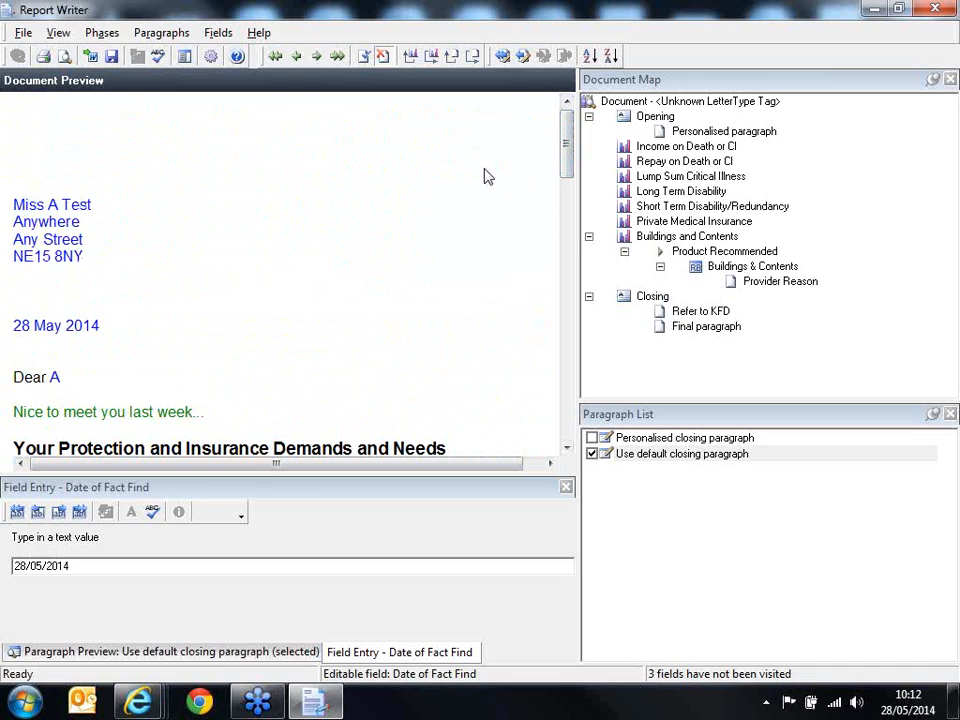
{"action": "left_click", "coordinate": [64, 58]}
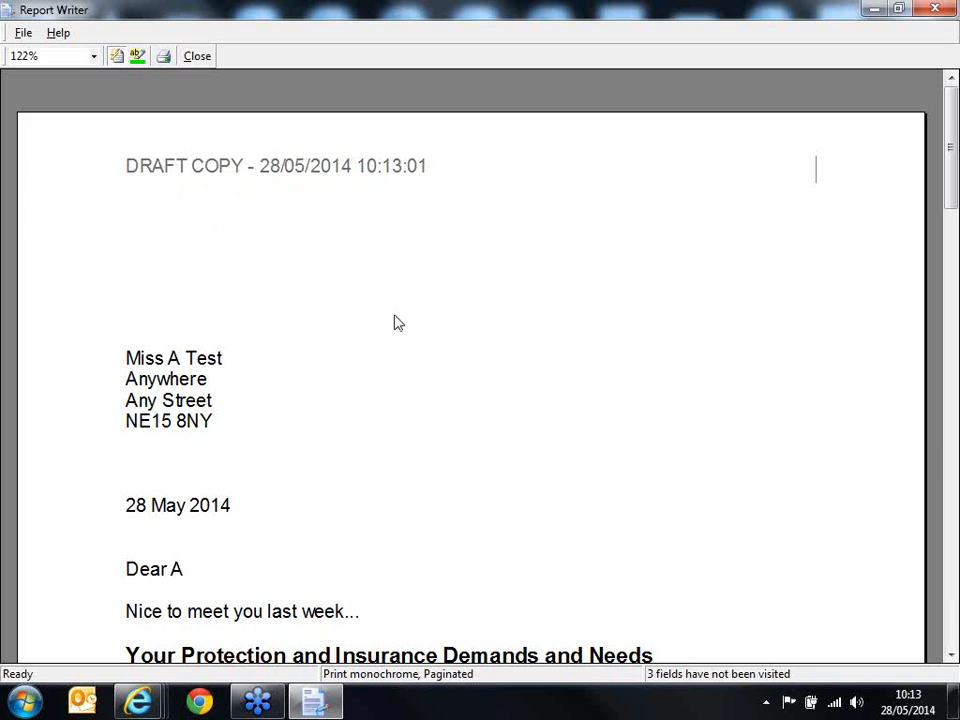
{"action": "left_click", "coordinate": [932, 12]}
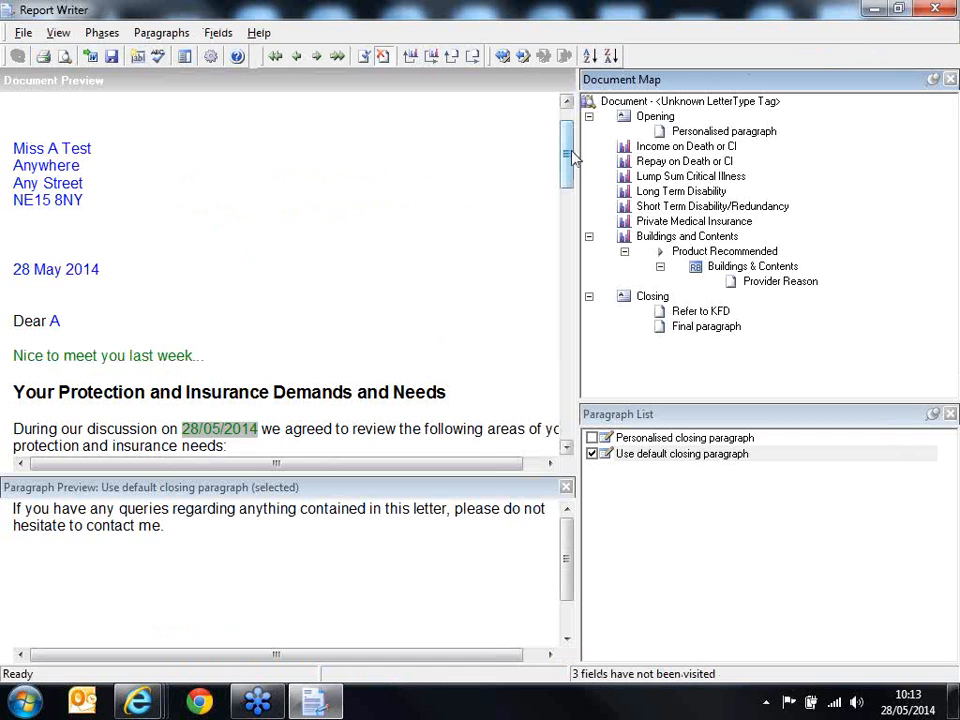
Step: Read through the letter to its sign-off and close Report Writer to continue to the case's Submission page
{"action": "left_click_drag", "start_coordinate": [573, 157], "coordinate": [570, 209]}
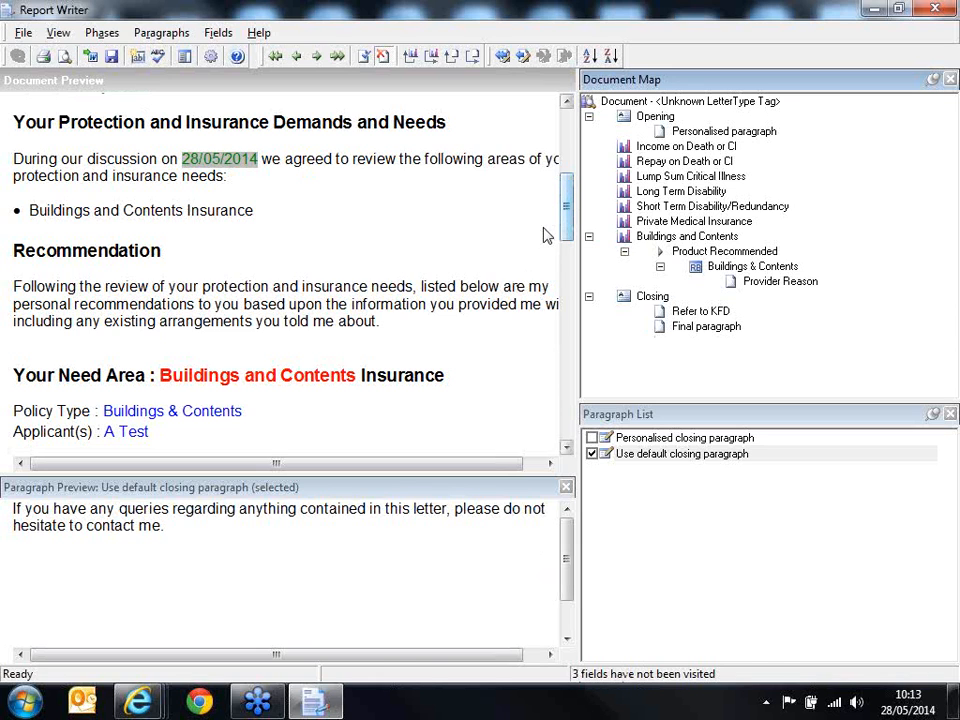
{"action": "scroll", "coordinate": [550, 250], "scroll_direction": "down", "scroll_amount": 5}
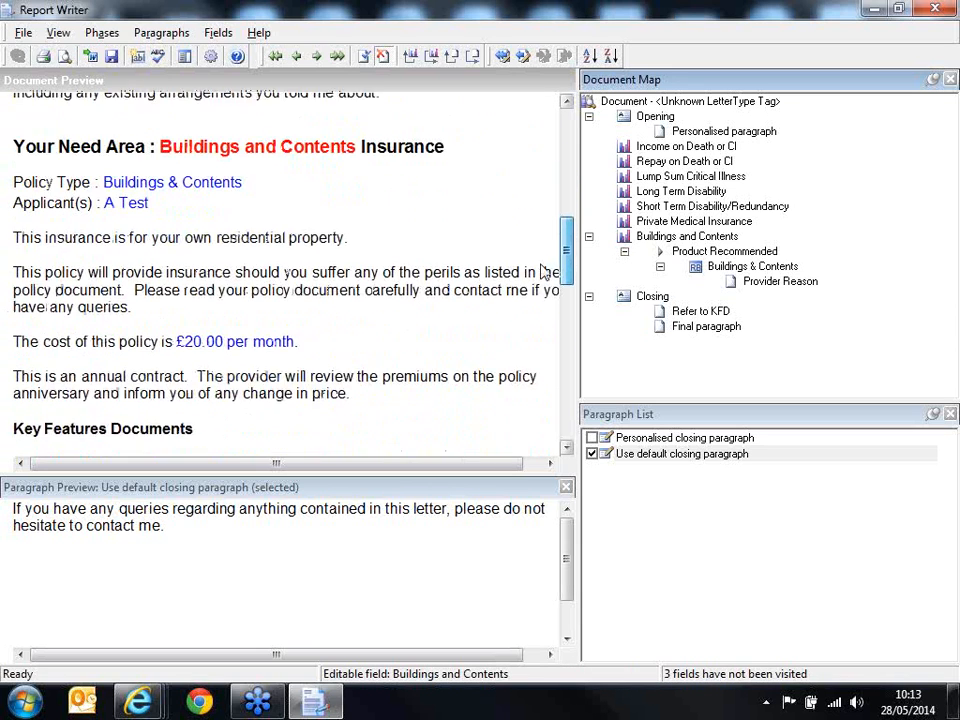
{"action": "scroll", "coordinate": [540, 290], "scroll_direction": "down", "scroll_amount": 9}
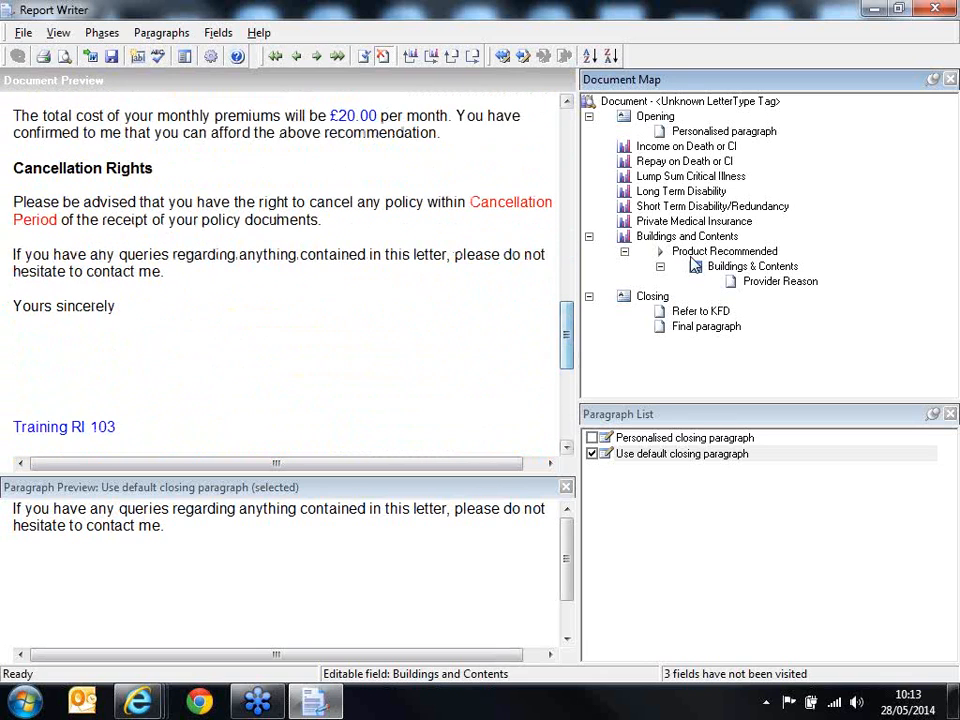
{"action": "left_click", "coordinate": [940, 10]}
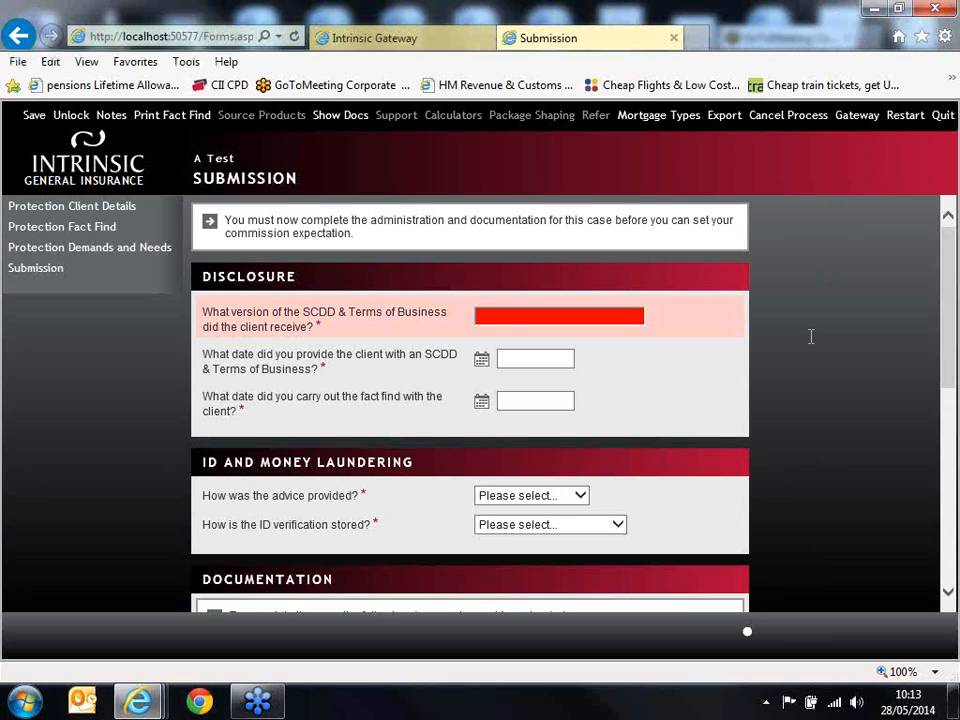
Step: Complete the disclosure details with SCDD & Terms of Business version v4, and 28/05/2014 for both its provision date and the fact find date
{"action": "left_click", "coordinate": [628, 311]}
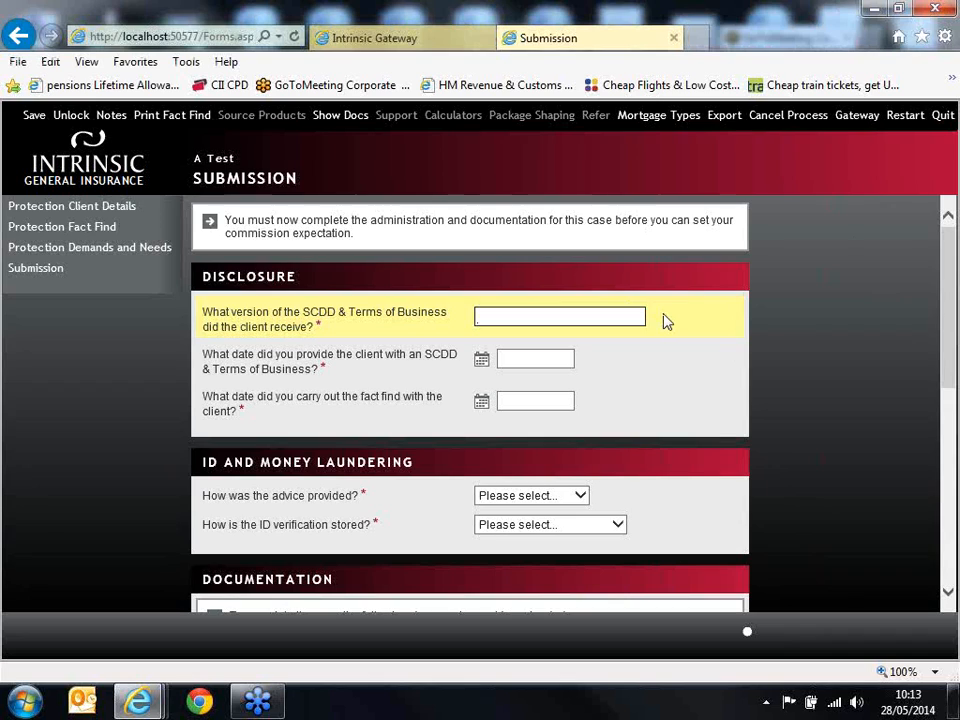
{"action": "type", "text": "v4"}
{"action": "left_click", "coordinate": [565, 357]}
{"action": "type", "text": "28/05/2014"}
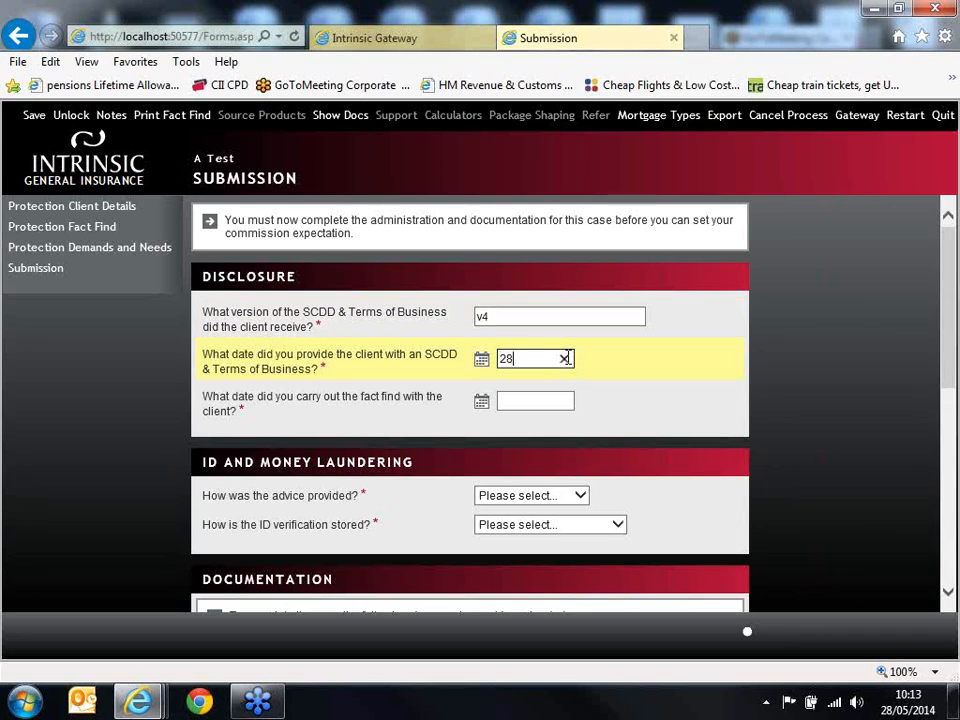
{"action": "left_click", "coordinate": [555, 401]}
{"action": "type", "text": "28/05/2014"}
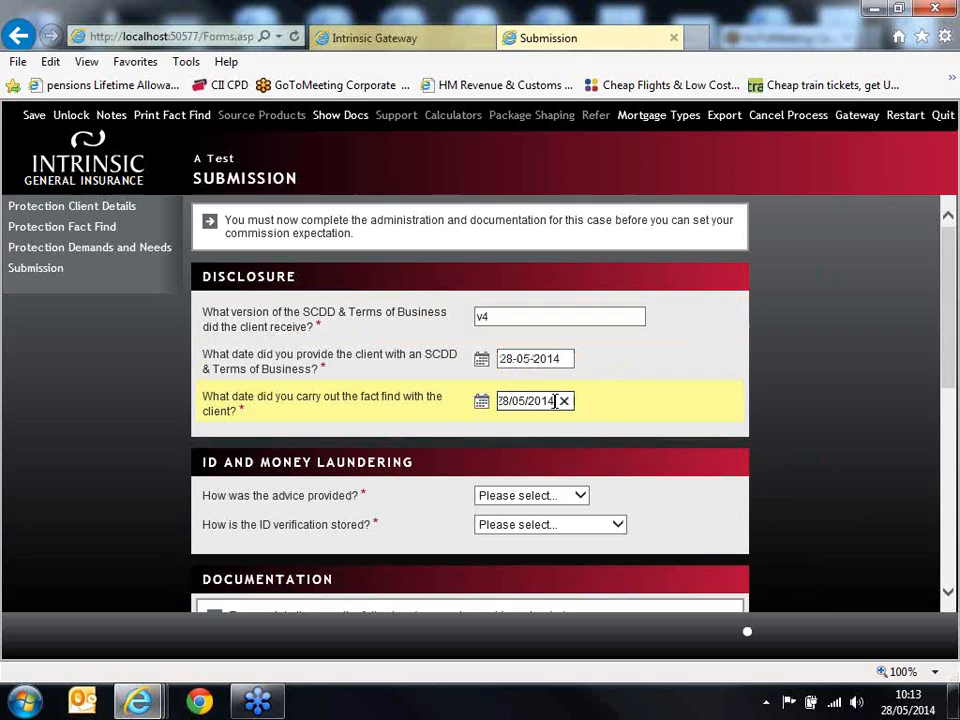
{"action": "left_click", "coordinate": [648, 416]}
Step: Record the advice as provided Face to Face and the ID verification as stored by Electronic ID Process
{"action": "scroll", "coordinate": [648, 416], "scroll_direction": "down", "scroll_amount": 1}
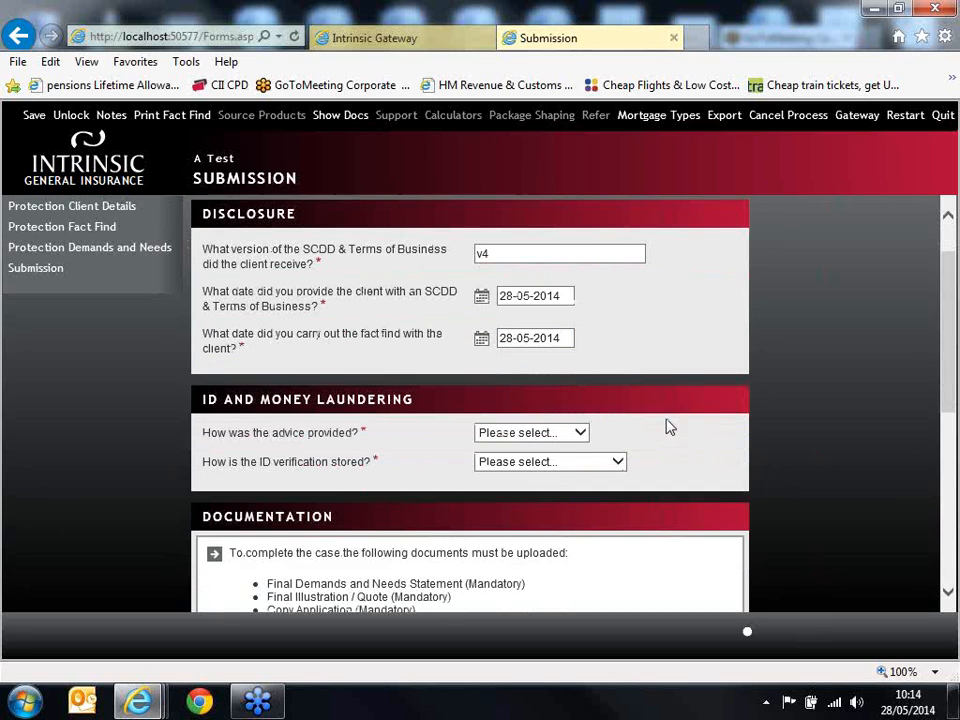
{"action": "left_click", "coordinate": [548, 433]}
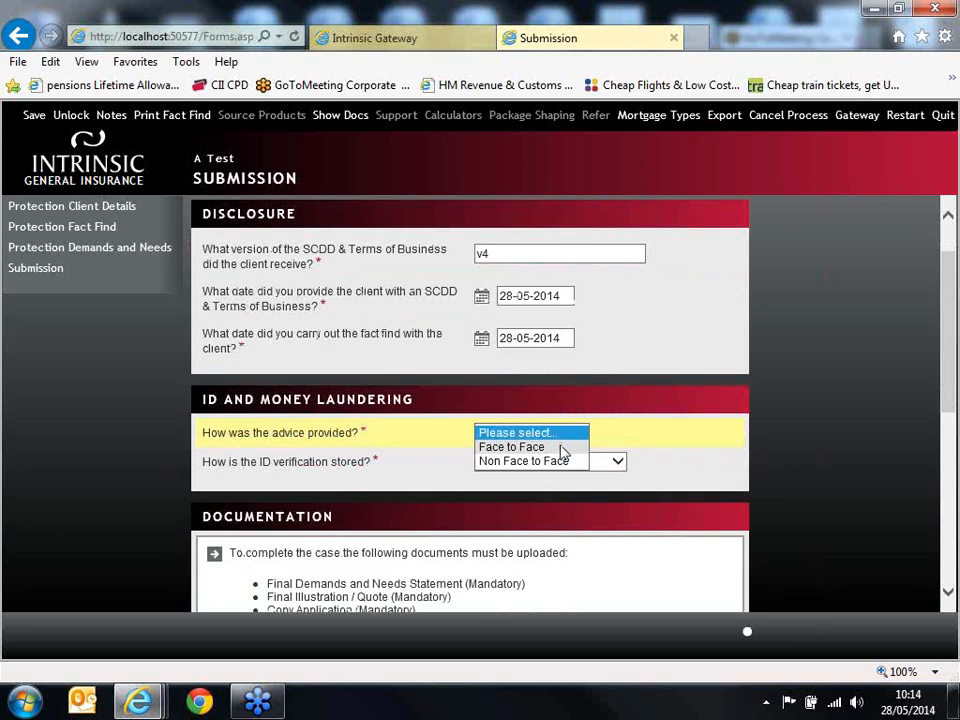
{"action": "left_click", "coordinate": [561, 450]}
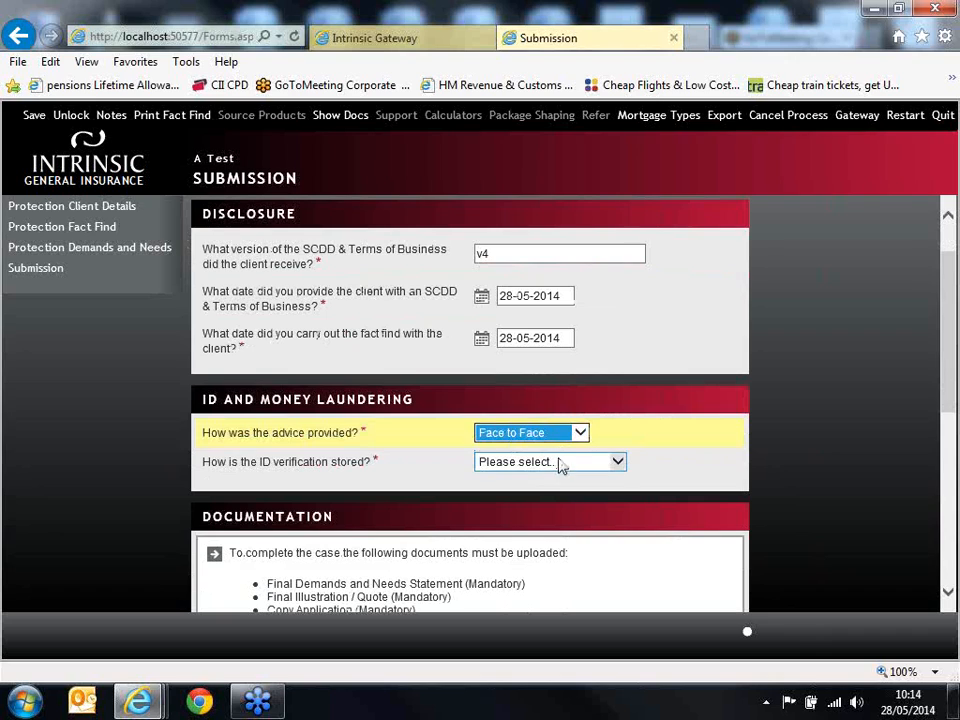
{"action": "left_click", "coordinate": [561, 463]}
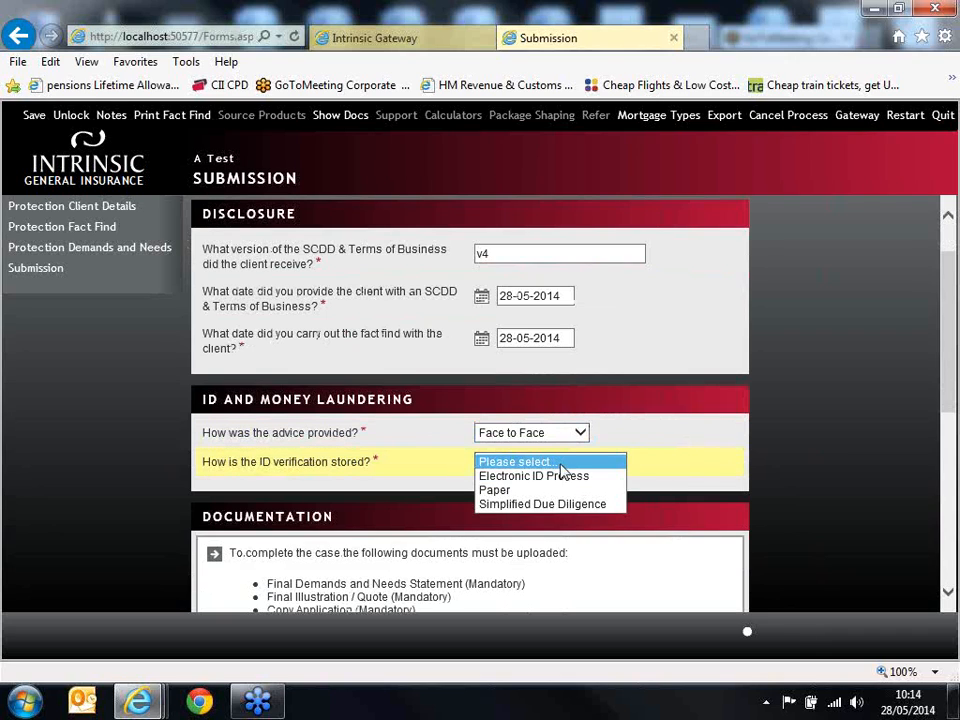
{"action": "left_click", "coordinate": [574, 477]}
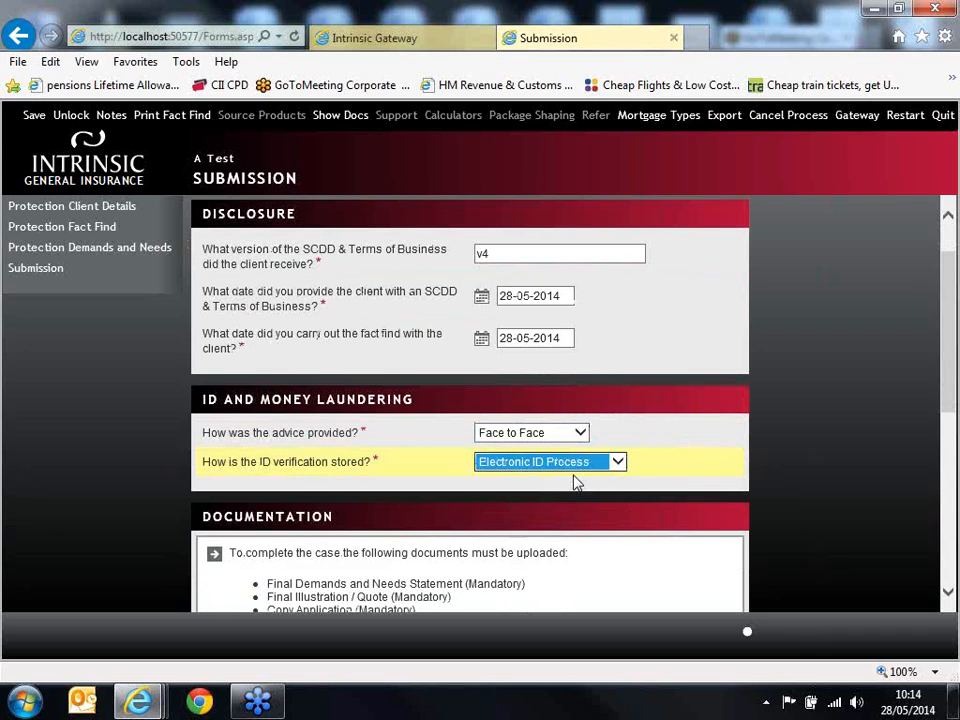
Step: Confirm that the document set has been fully uploaded, and close the case to set its commission
{"action": "left_click_drag", "start_coordinate": [945, 277], "coordinate": [936, 400]}
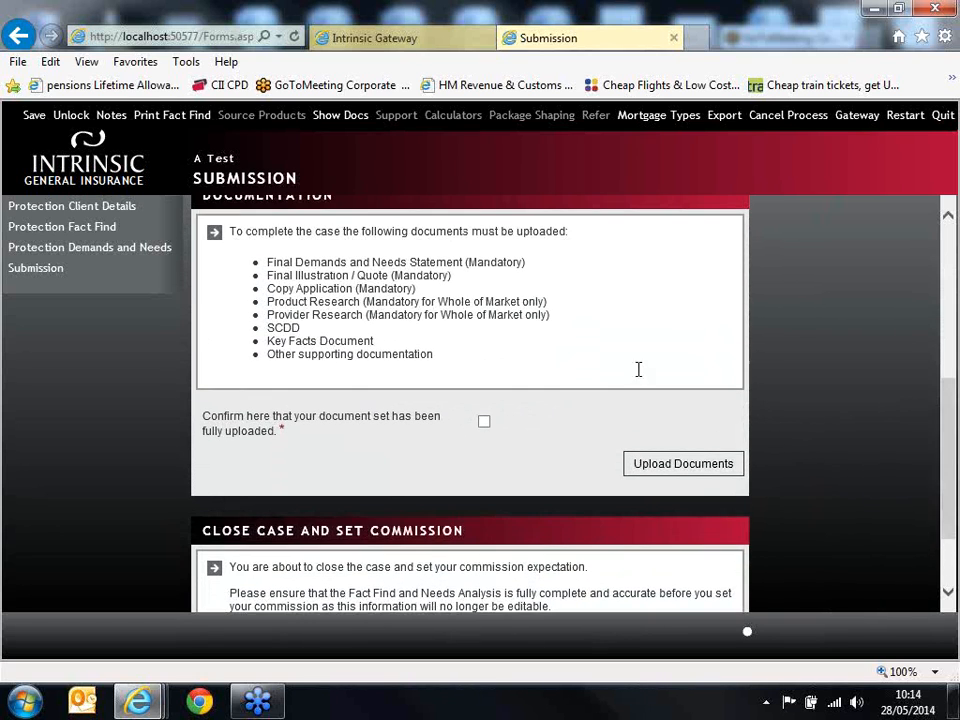
{"action": "left_click", "coordinate": [484, 422]}
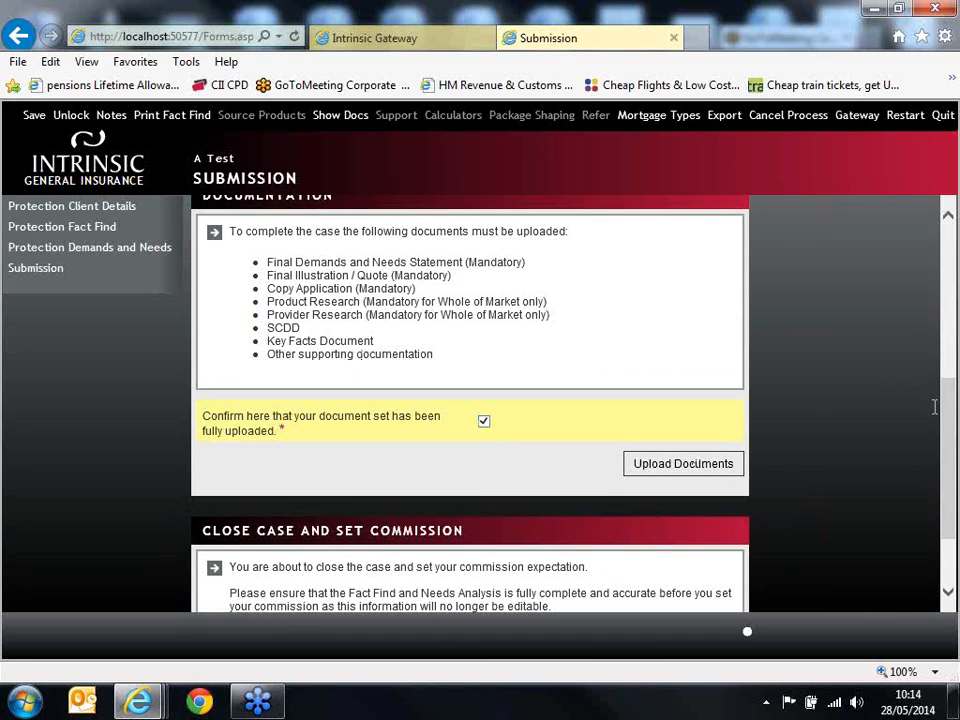
{"action": "scroll", "coordinate": [930, 430], "scroll_direction": "down", "scroll_amount": 2}
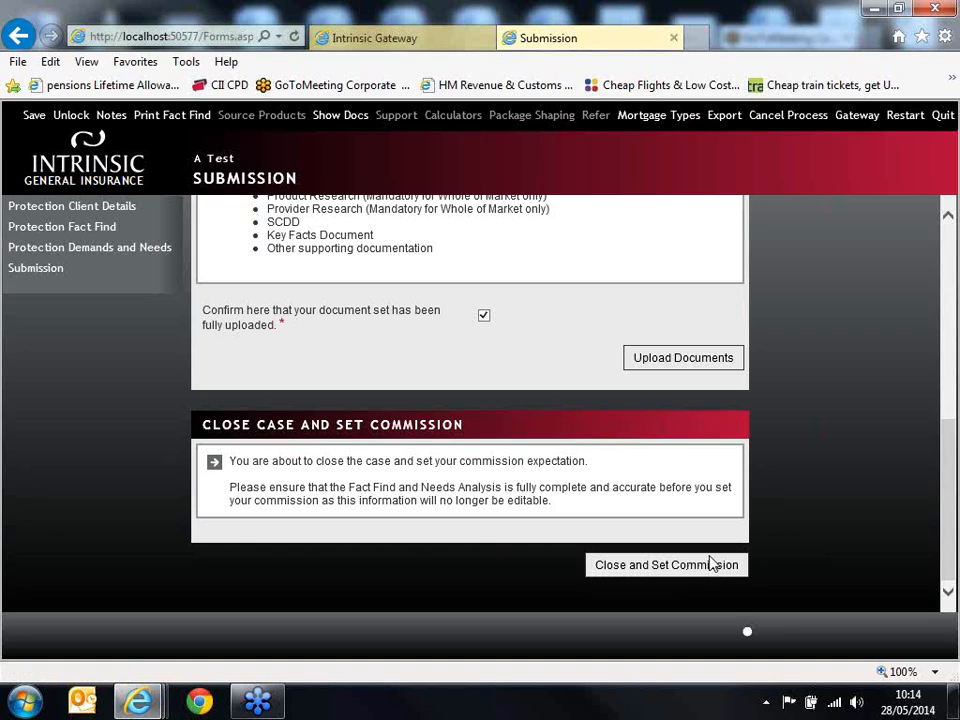
{"action": "left_click", "coordinate": [697, 568]}
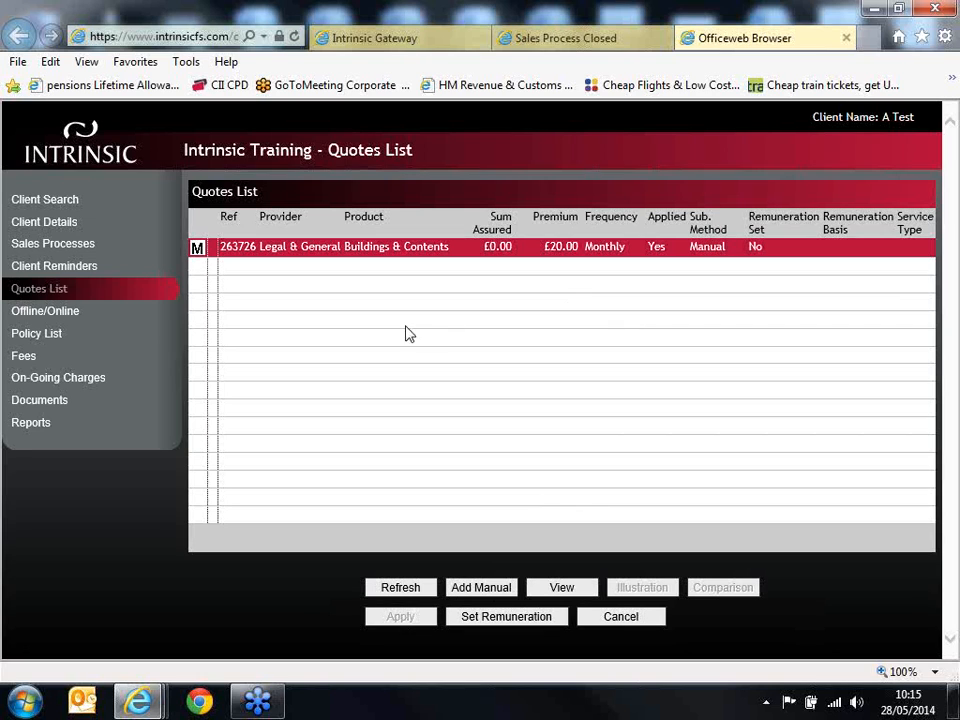
Step: Open the client's documents and select the Demands and Needs file in the Sales Process 28-05-2014 folder
{"action": "left_click", "coordinate": [59, 400]}
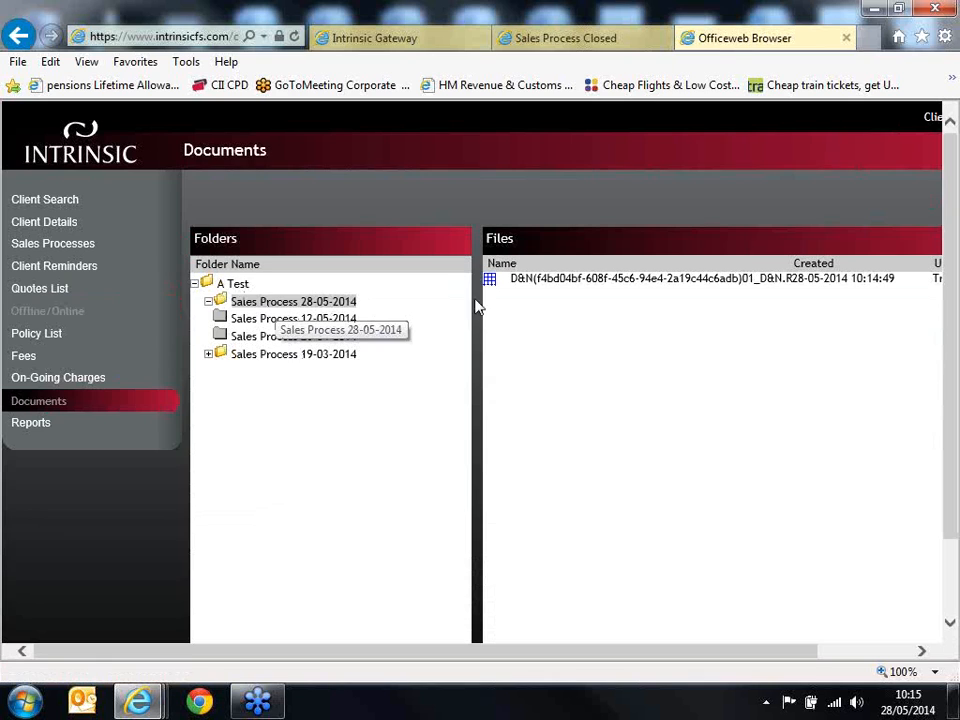
{"action": "left_click", "coordinate": [555, 280]}
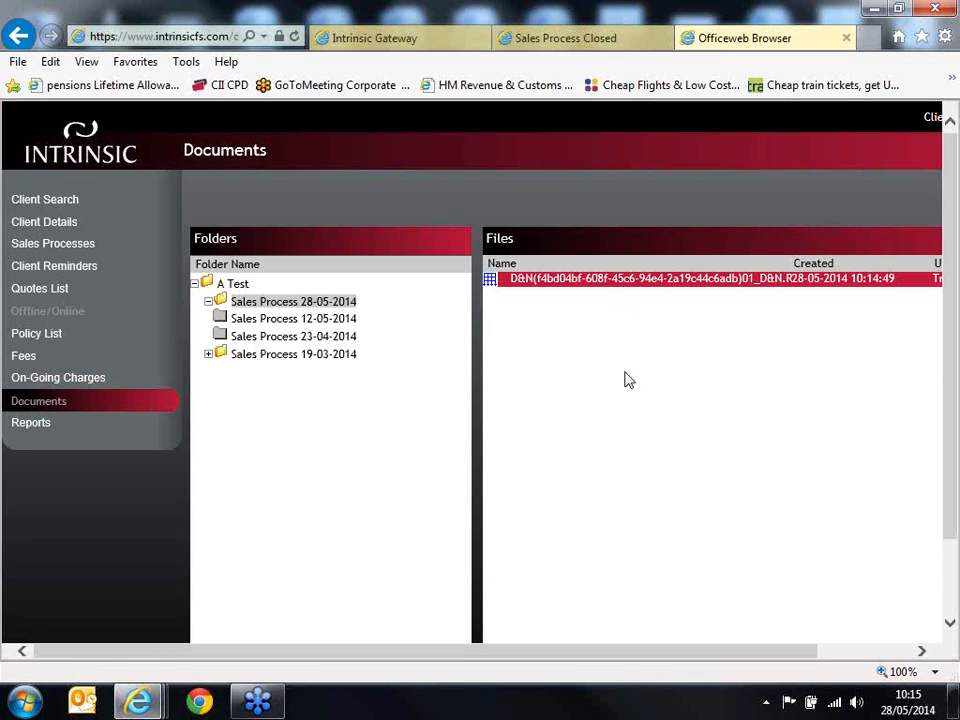
{"action": "scroll", "coordinate": [630, 388], "scroll_direction": "down", "scroll_amount": 1}
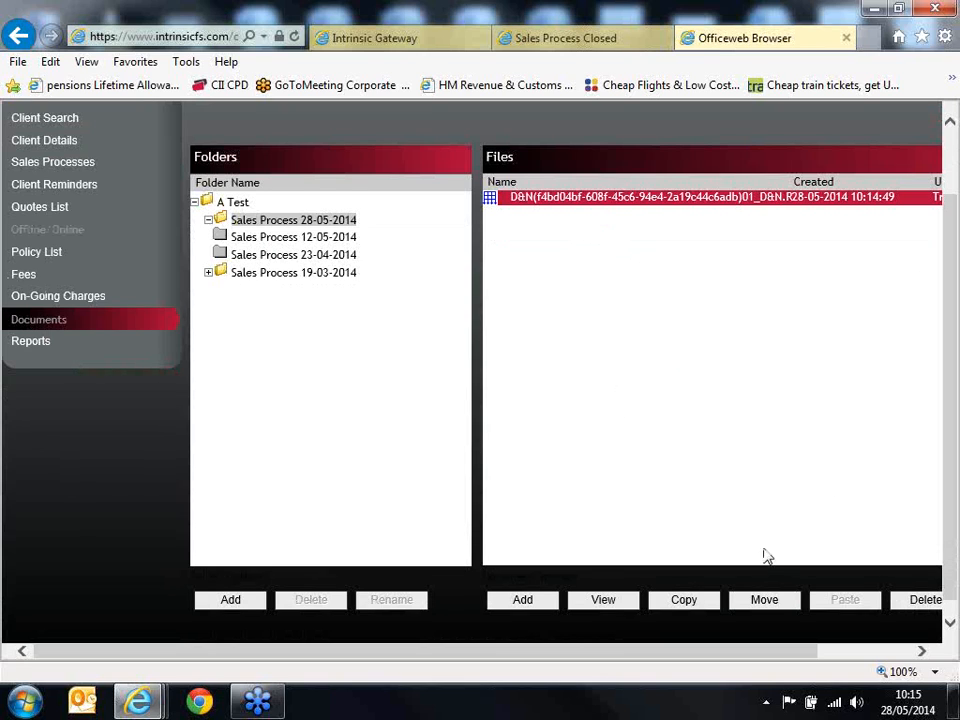
Step: Open the file upload form for the Sales Process 28-05-2014 folder, extend it with five extra file rows, and cancel it
{"action": "left_click", "coordinate": [545, 606]}
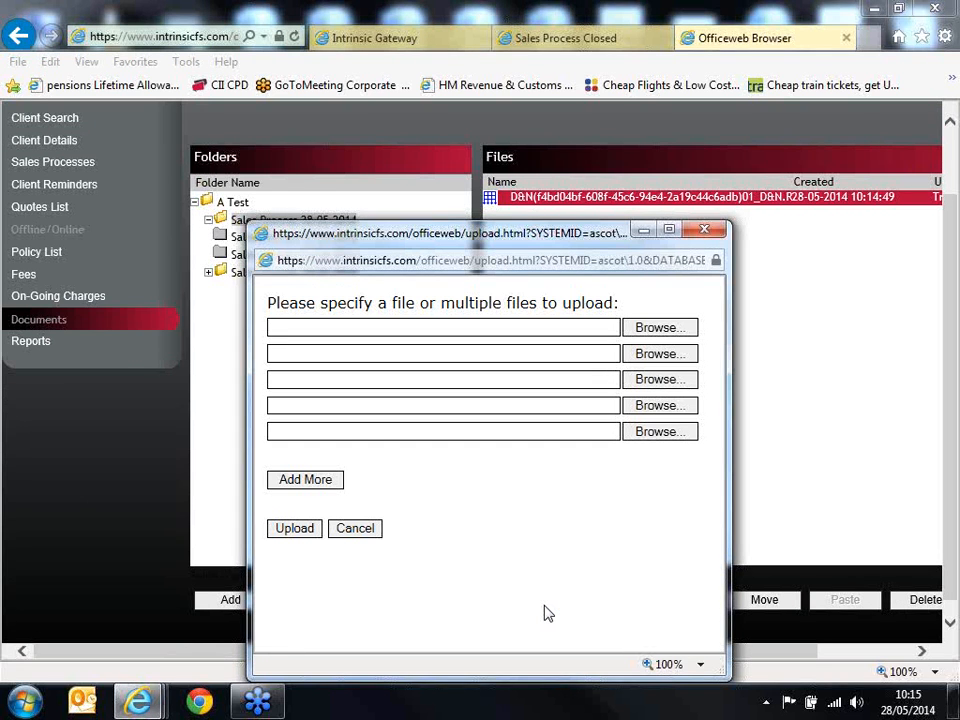
{"action": "left_click", "coordinate": [657, 330]}
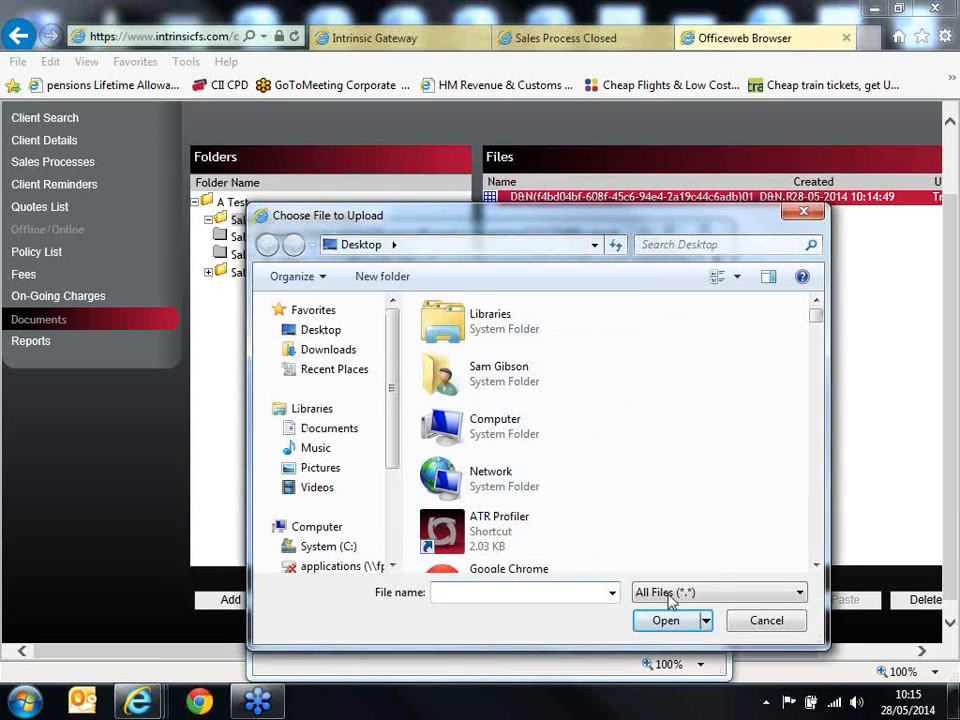
{"action": "left_click", "coordinate": [766, 621]}
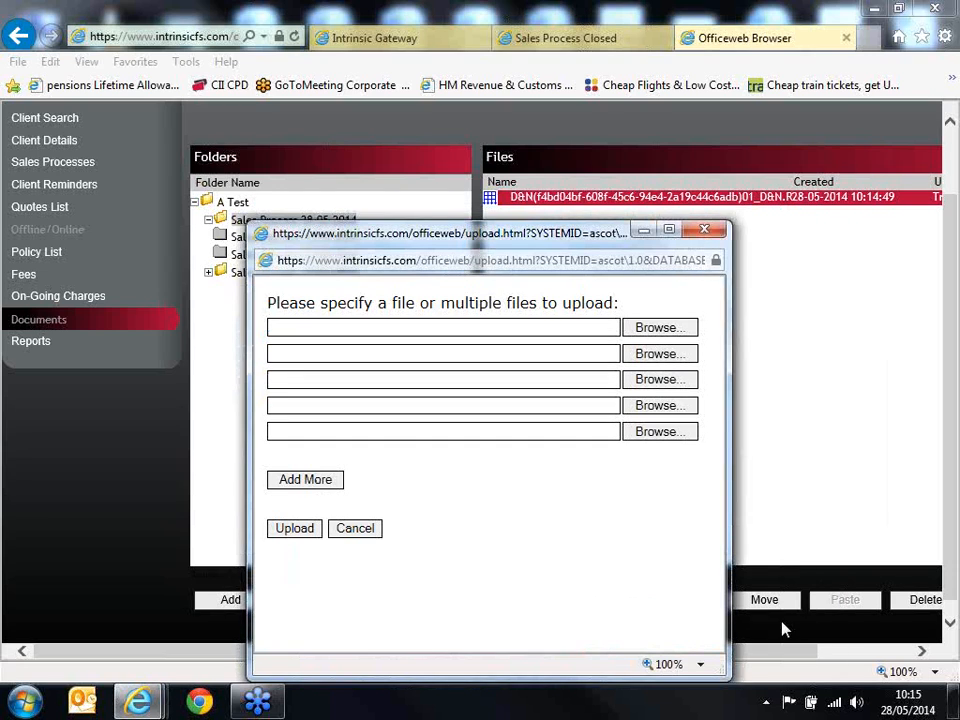
{"action": "left_click", "coordinate": [305, 481]}
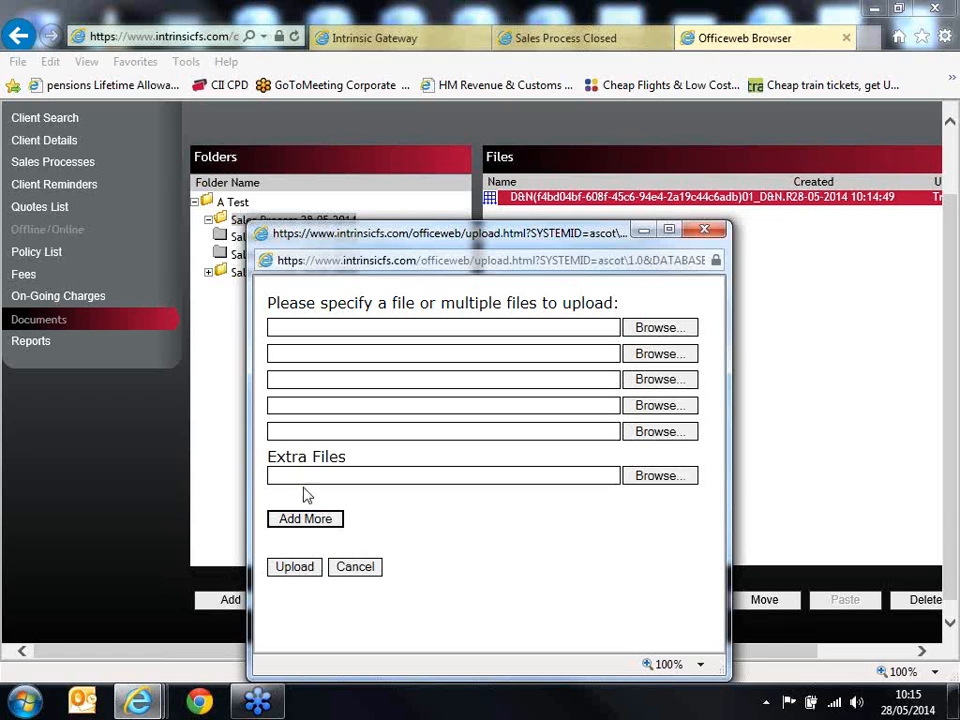
{"action": "left_click", "coordinate": [306, 520]}
{"action": "left_click", "coordinate": [309, 540]}
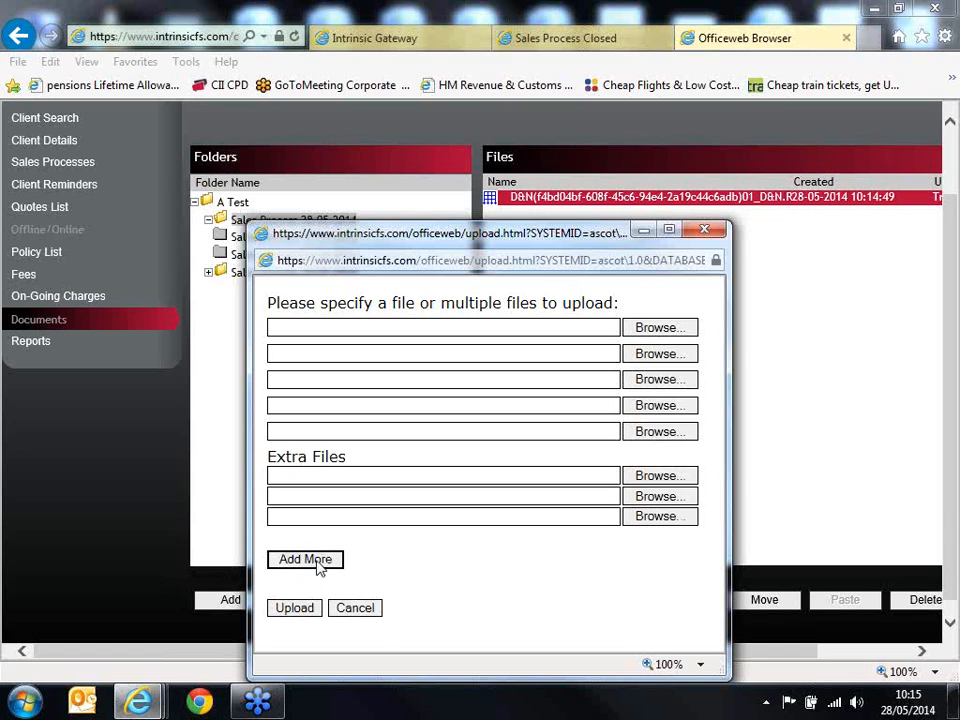
{"action": "left_click", "coordinate": [316, 568]}
{"action": "left_click", "coordinate": [316, 580]}
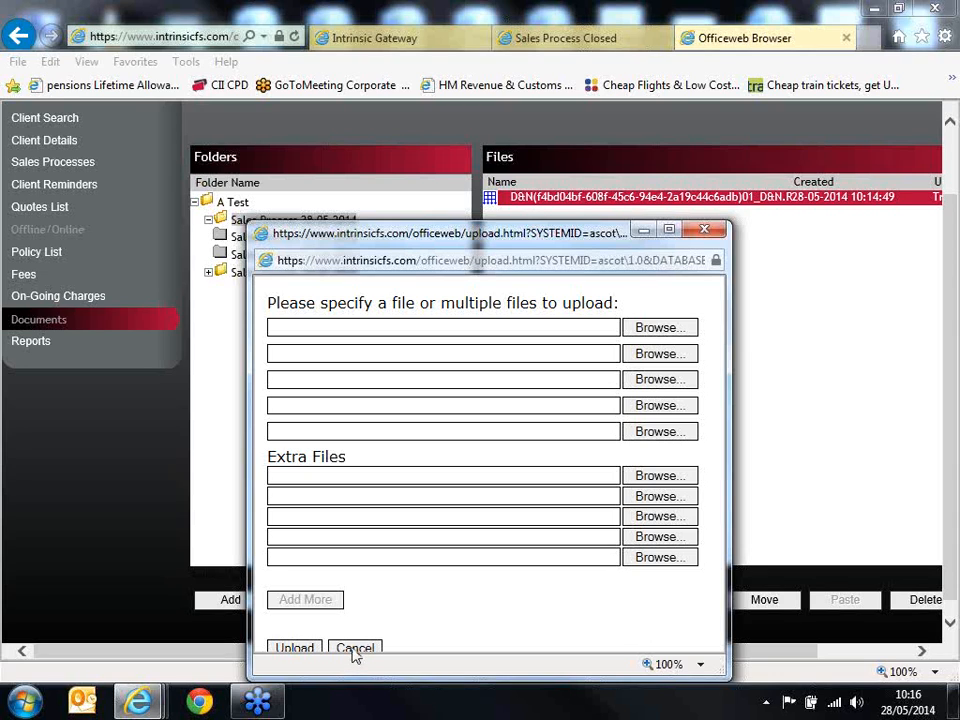
{"action": "left_click", "coordinate": [354, 650]}
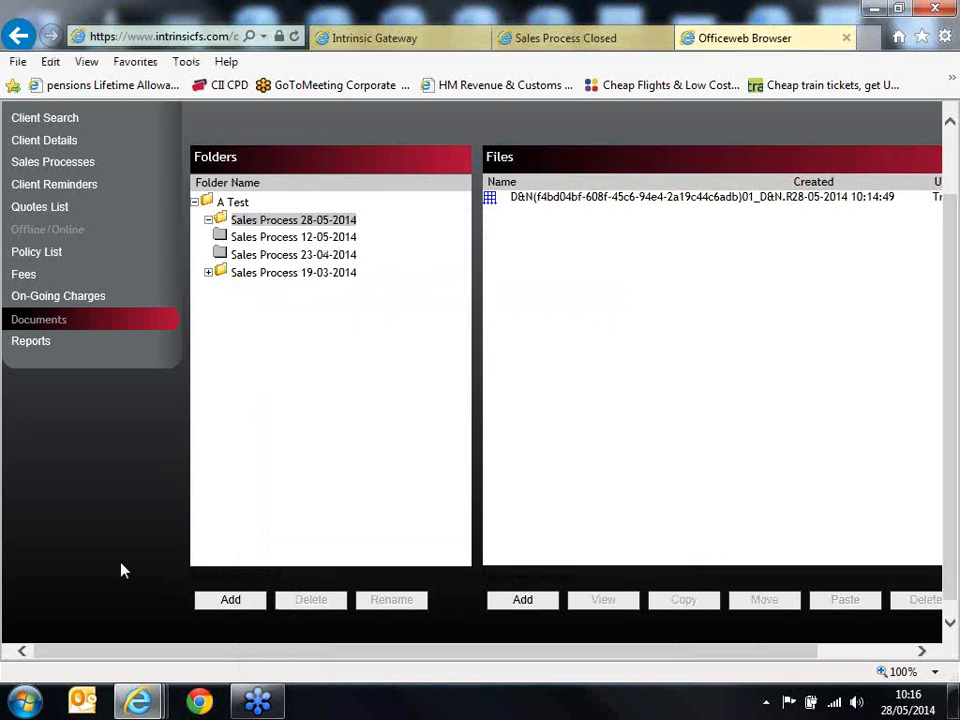
{"action": "scroll", "coordinate": [127, 561], "scroll_direction": "up", "scroll_amount": 2}
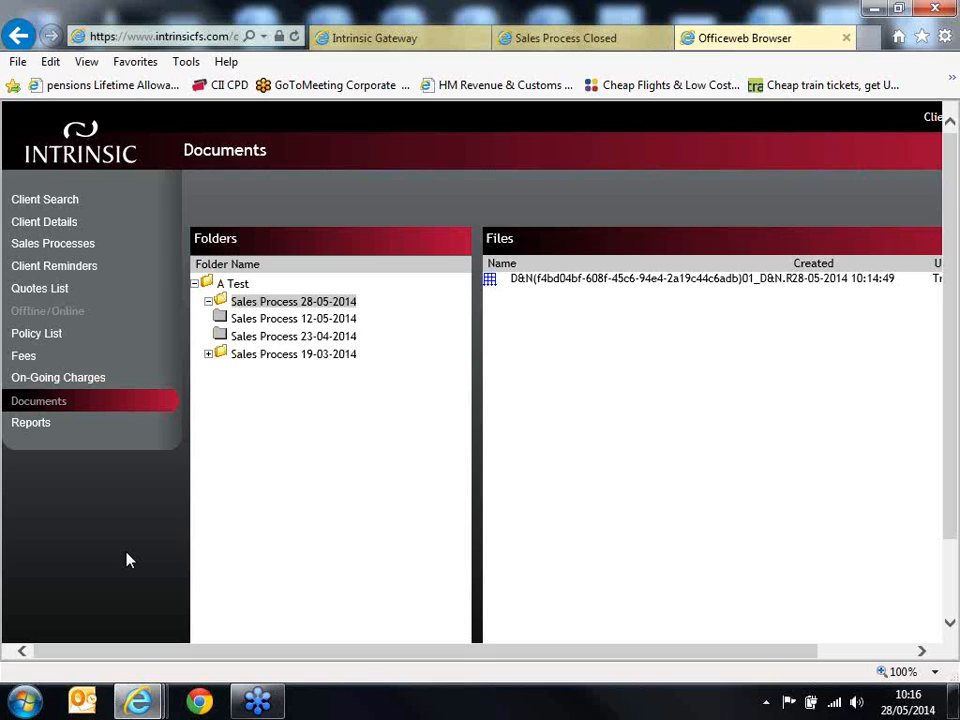
Step: Check the client's personal and contact details, select Electronic ID Process as the ID verification storage, and save the record
{"action": "left_click", "coordinate": [64, 224]}
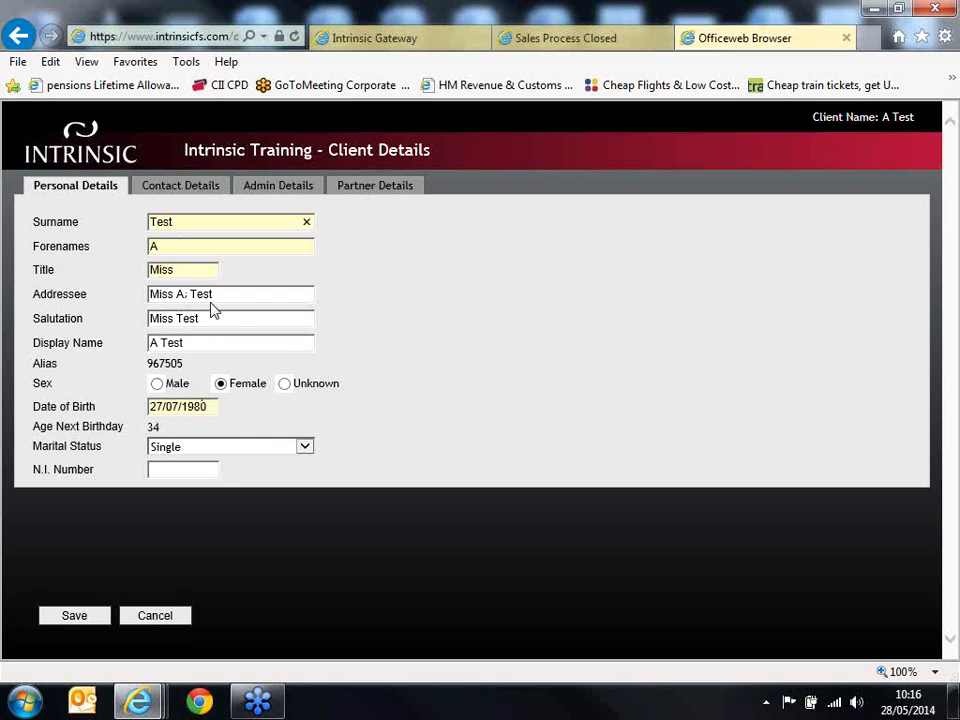
{"action": "left_click", "coordinate": [187, 196]}
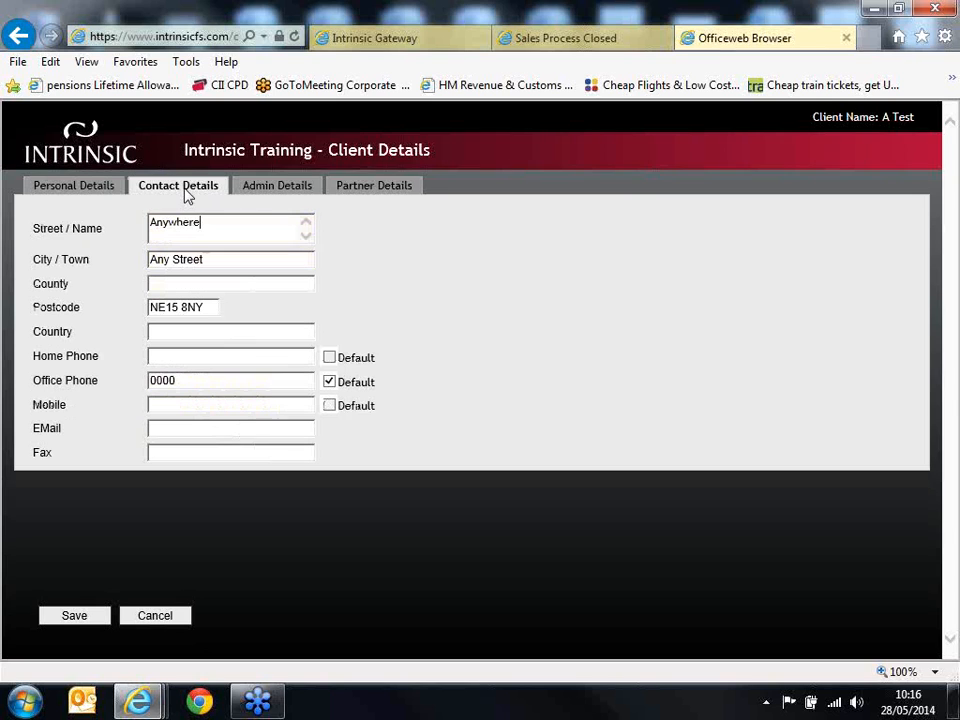
{"action": "left_click", "coordinate": [253, 195]}
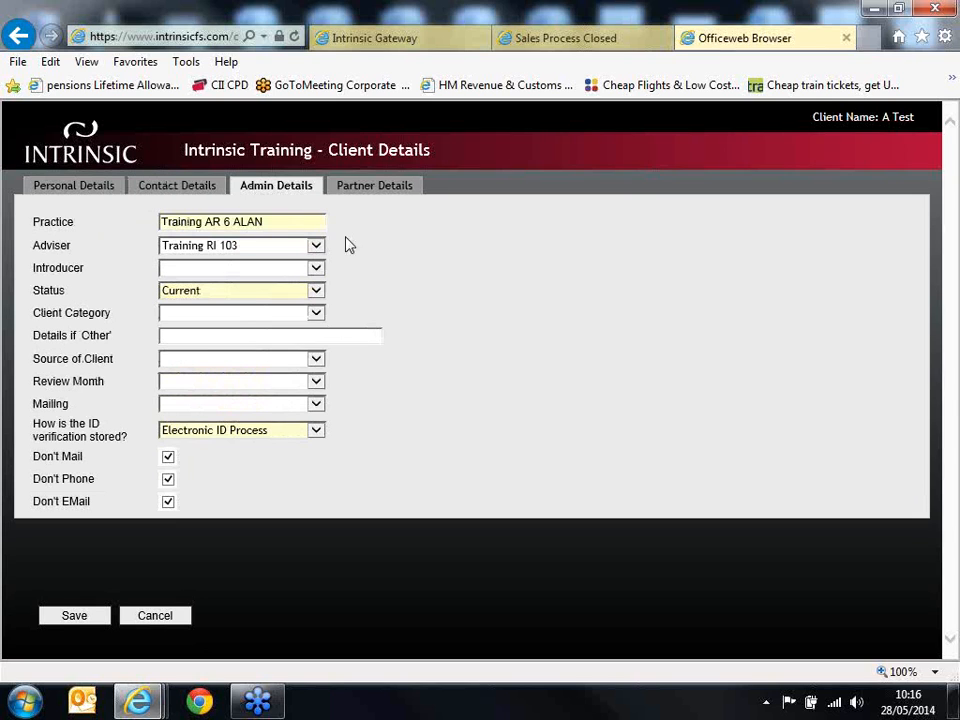
{"action": "left_click", "coordinate": [239, 430]}
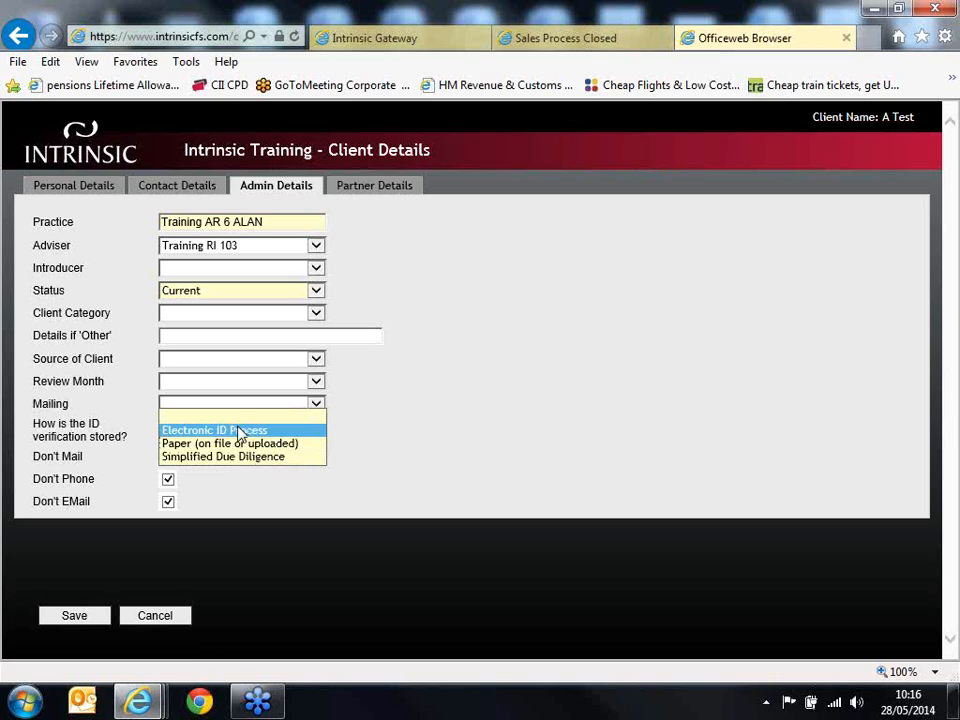
{"action": "left_click", "coordinate": [239, 431]}
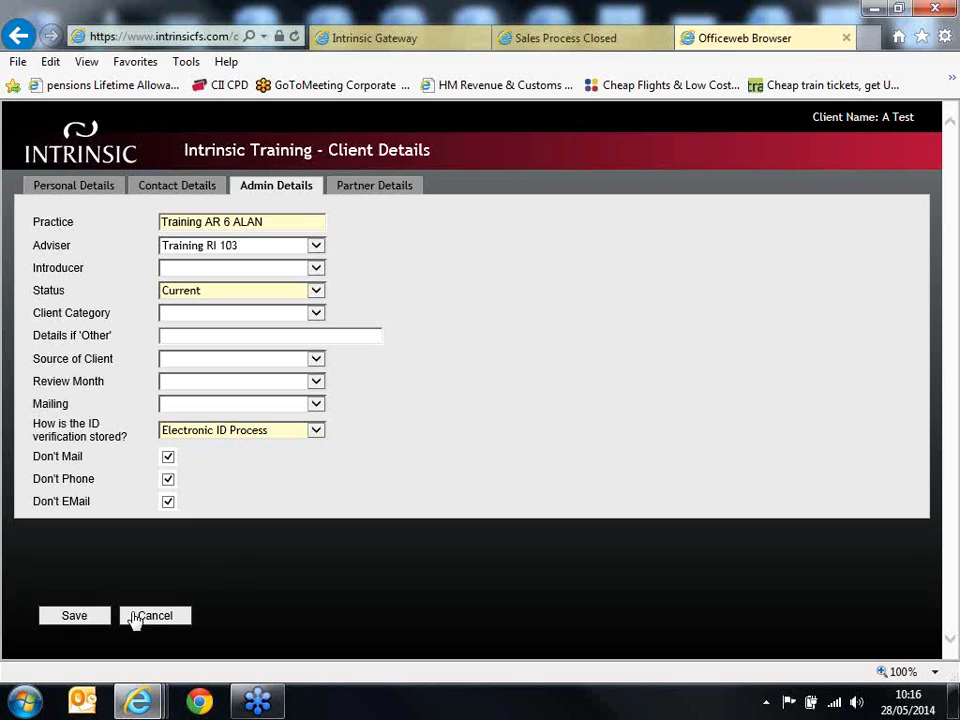
{"action": "left_click", "coordinate": [86, 620]}
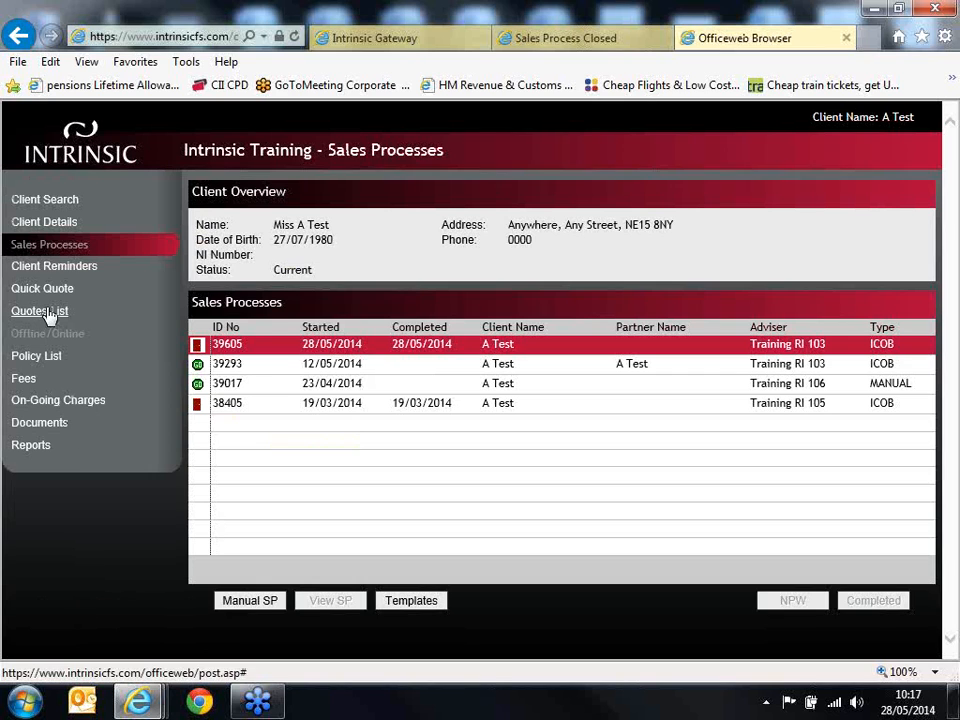
Step: Start setting remuneration for the Legal & General quote and choose Buildings & Contents as the policy's product
{"action": "left_click", "coordinate": [45, 312]}
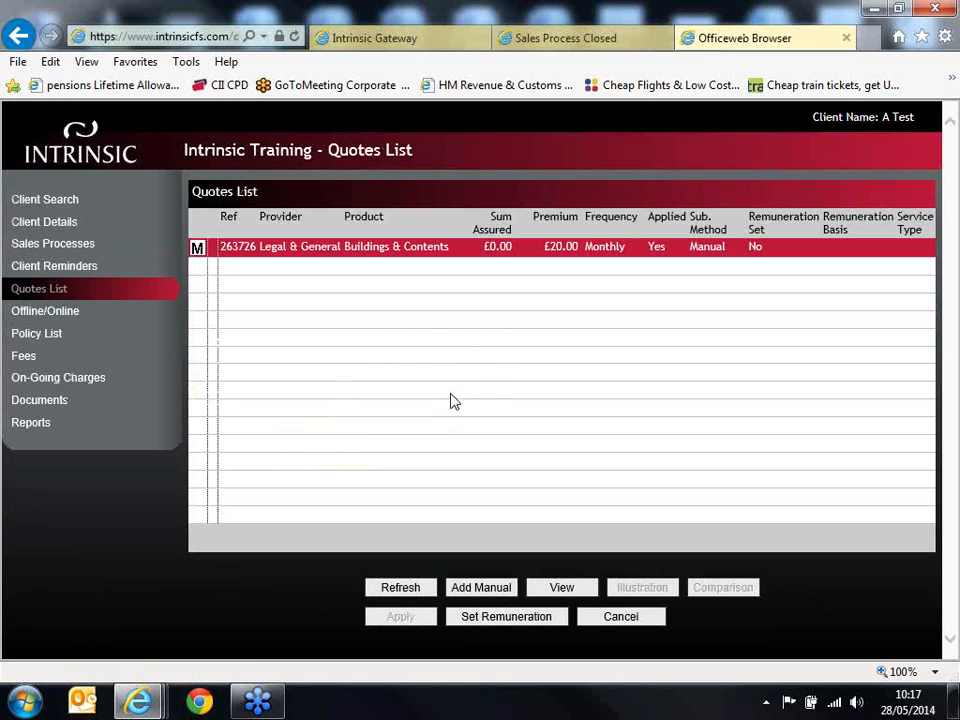
{"action": "left_click", "coordinate": [549, 258]}
{"action": "left_click", "coordinate": [505, 619]}
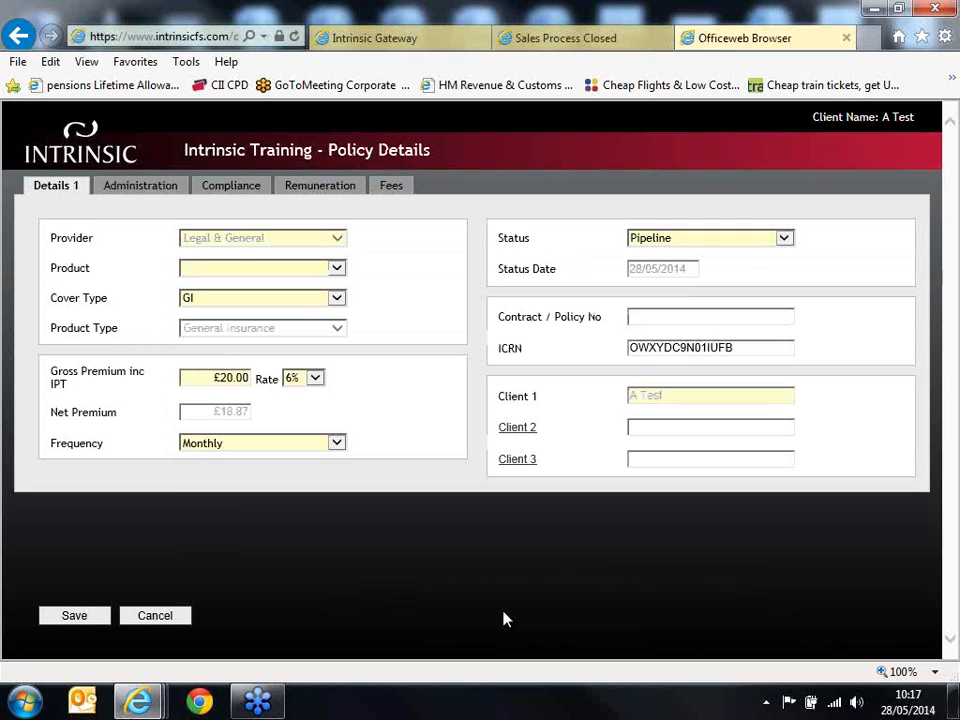
{"action": "left_click", "coordinate": [338, 269]}
{"action": "left_click", "coordinate": [334, 281]}
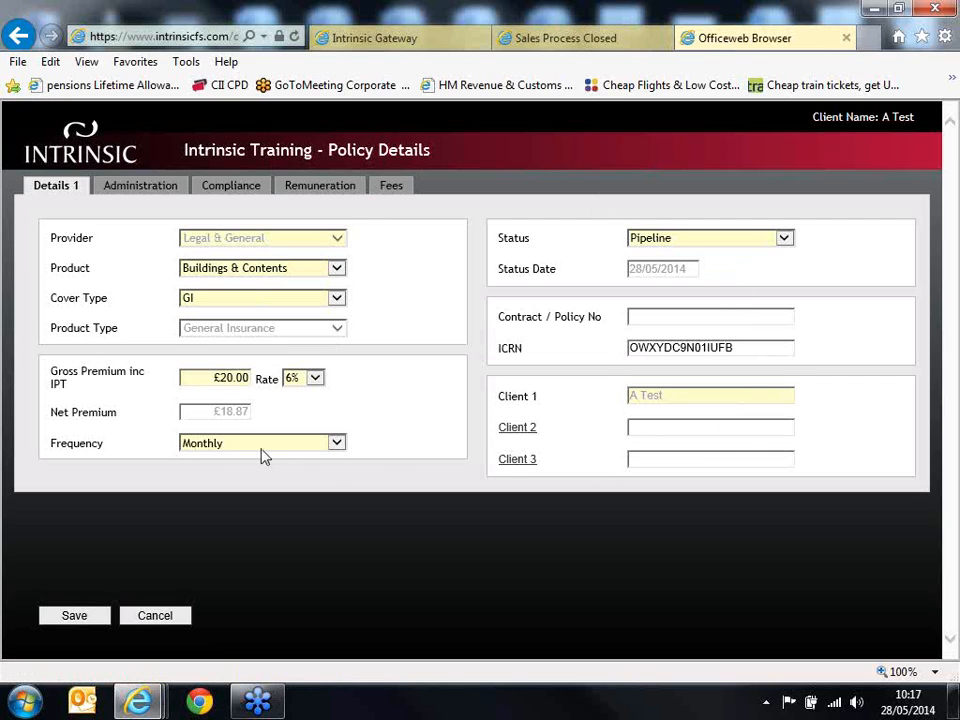
Step: Complete the policy's compliance details with 28/05/2014 for the quote, application and Demands & Needs dates, marking all three documents as uploaded
{"action": "left_click", "coordinate": [167, 190]}
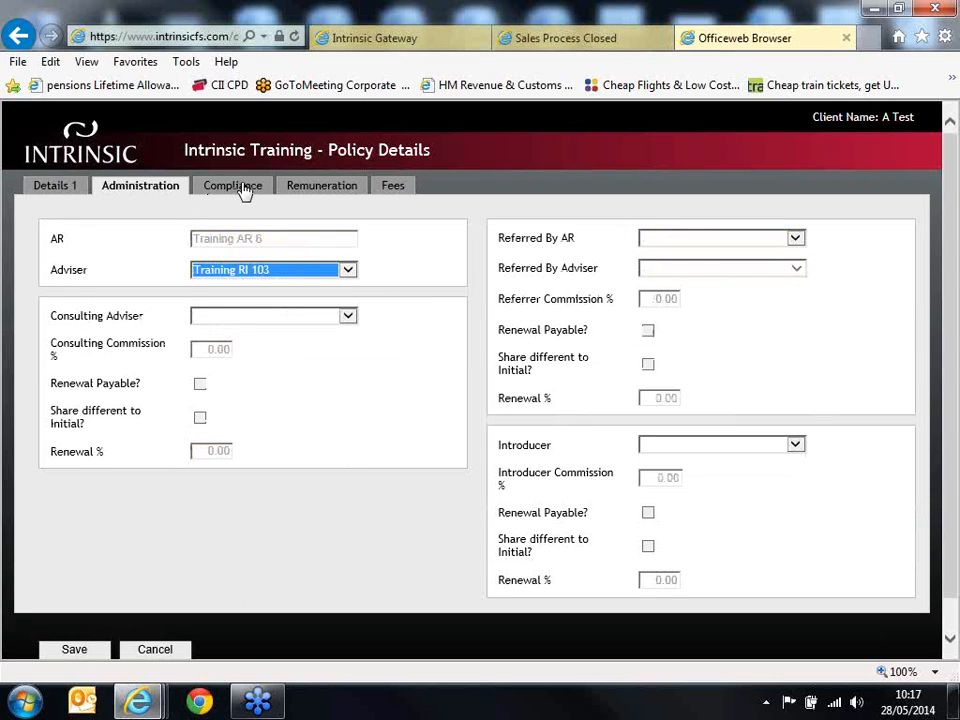
{"action": "left_click", "coordinate": [240, 187]}
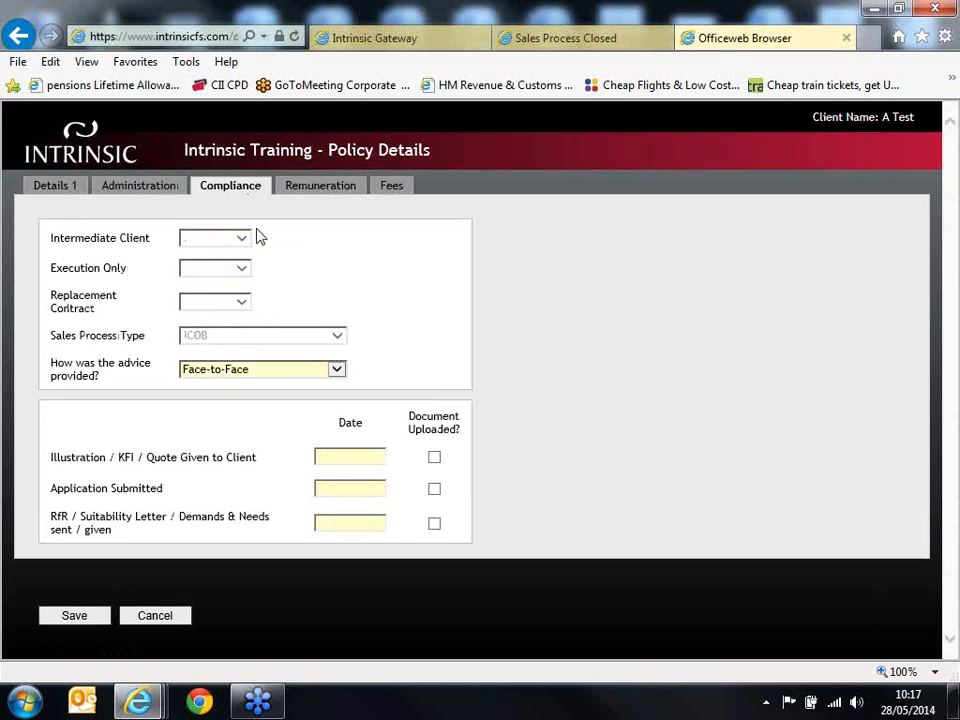
{"action": "type", "text": "28/05/2014"}
{"action": "left_click", "coordinate": [380, 488]}
{"action": "type", "text": "28/05/2014"}
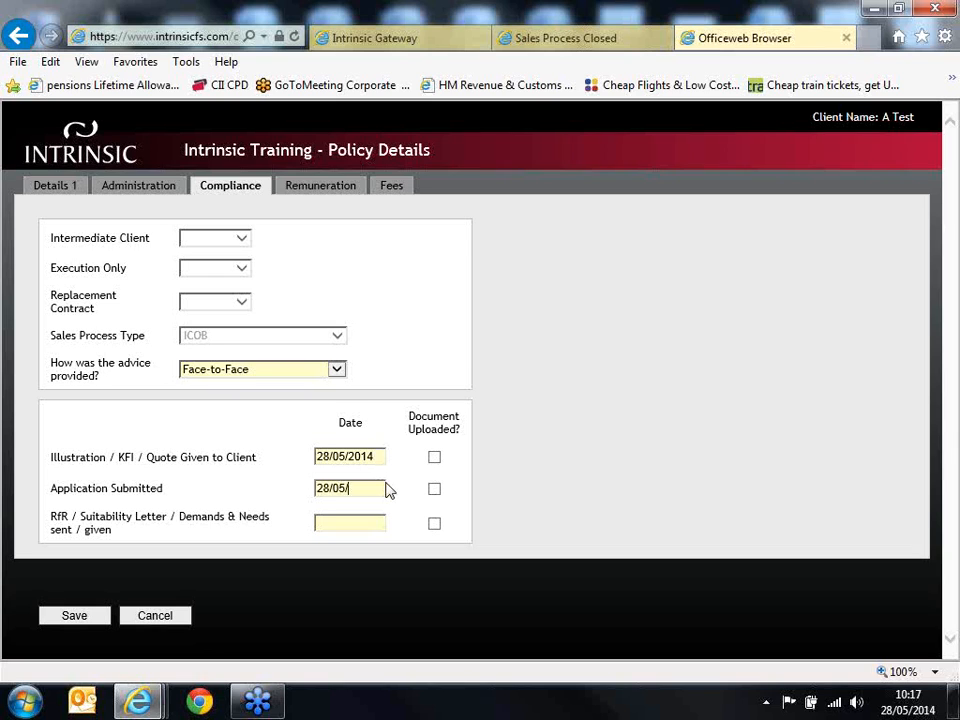
{"action": "left_click", "coordinate": [357, 515]}
{"action": "type", "text": "28/05/2014"}
{"action": "left_click", "coordinate": [435, 460]}
{"action": "left_click", "coordinate": [436, 490]}
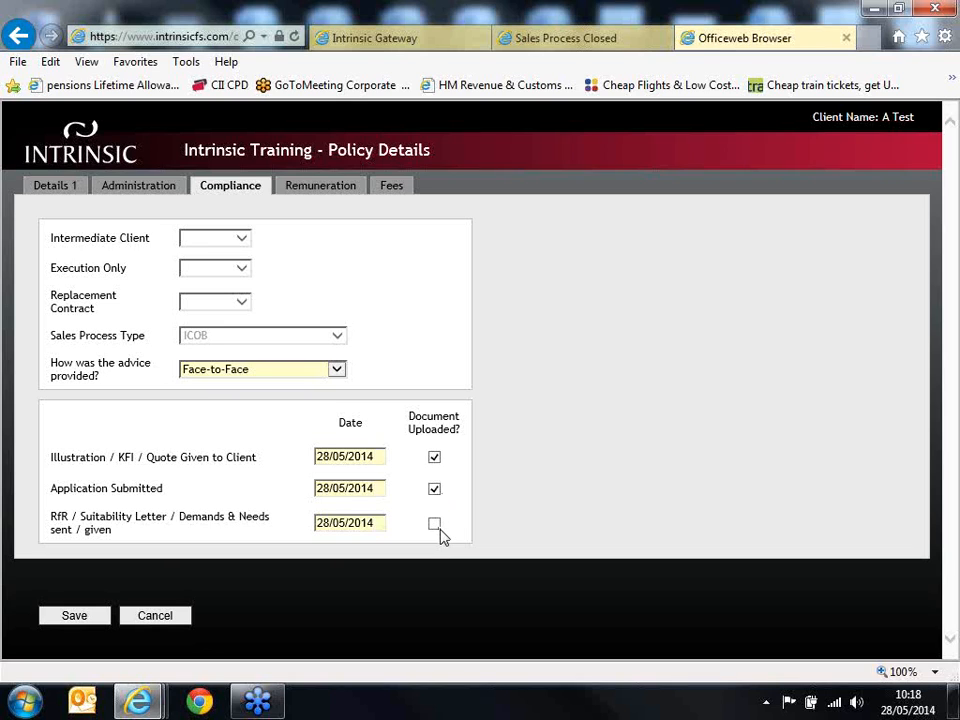
{"action": "left_click", "coordinate": [435, 524]}
Step: Set the policy's remuneration basis to Indemnity, check the fees, and save the policy details
{"action": "left_click", "coordinate": [336, 190]}
{"action": "left_click", "coordinate": [320, 242]}
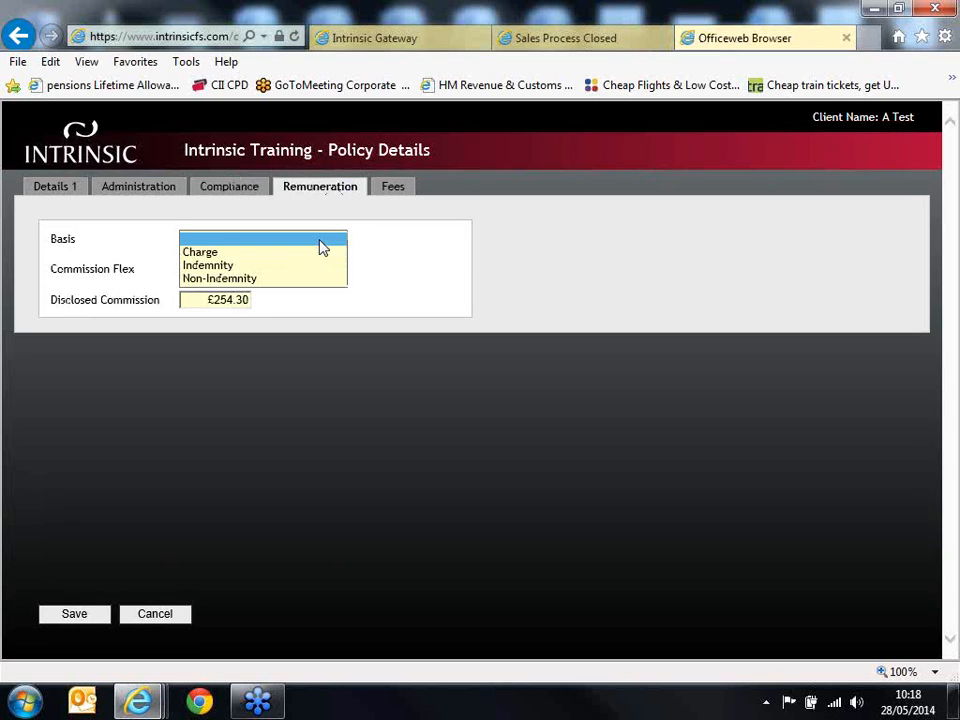
{"action": "left_click", "coordinate": [315, 267]}
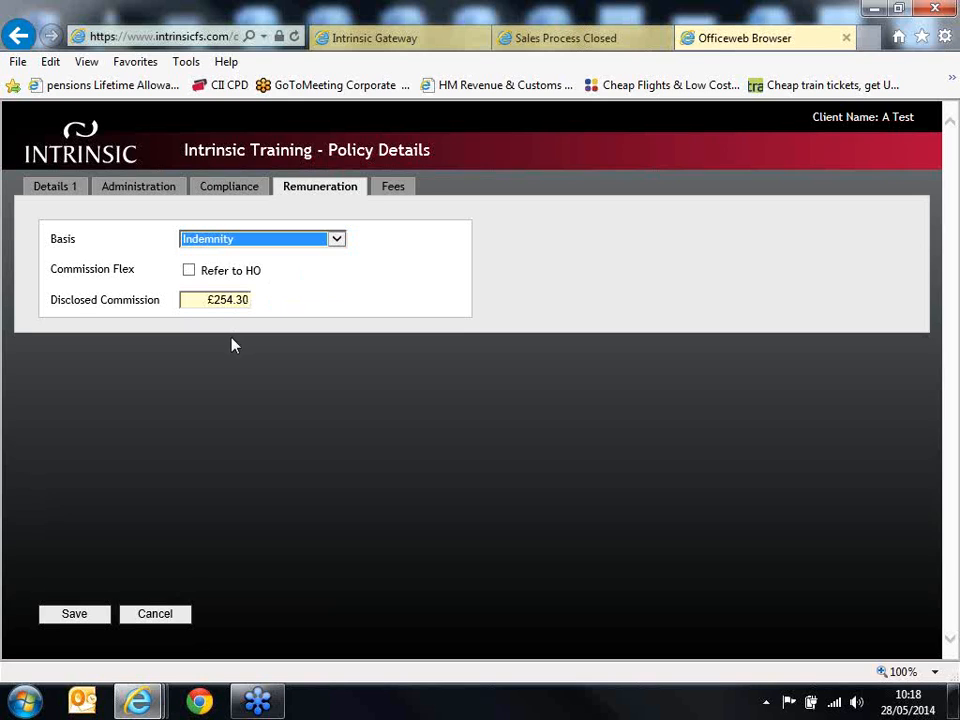
{"action": "left_click", "coordinate": [408, 194]}
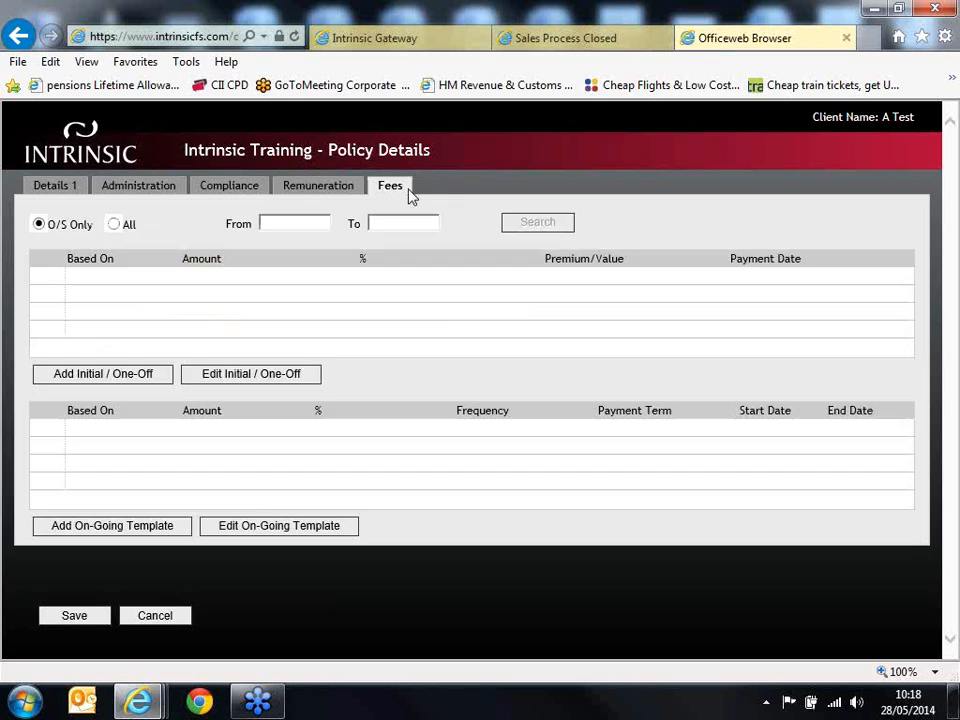
{"action": "left_click", "coordinate": [318, 188]}
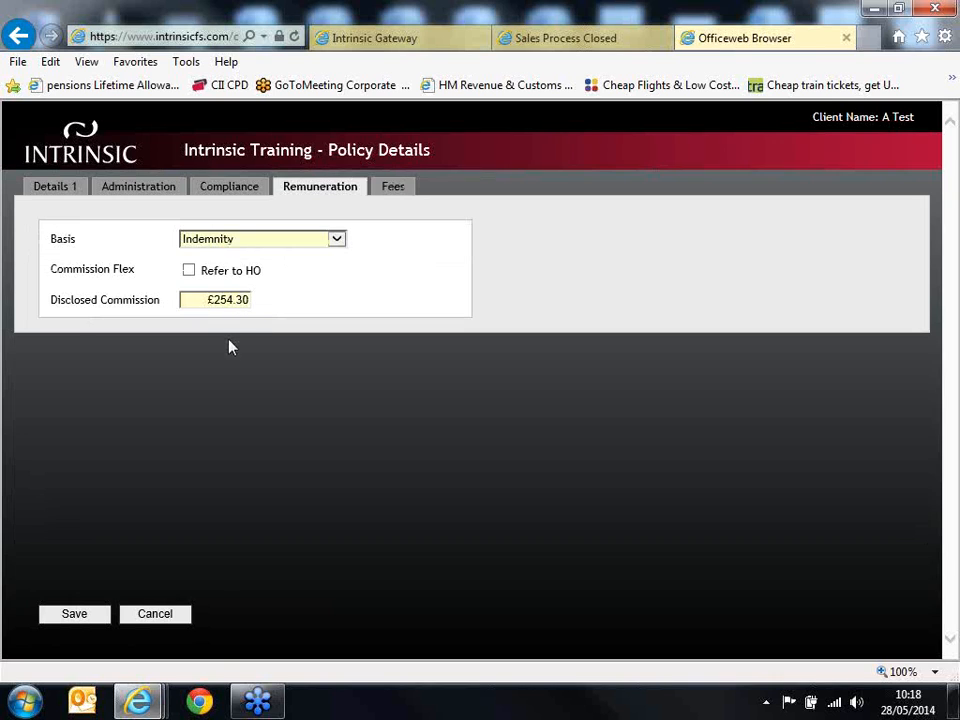
{"action": "left_click", "coordinate": [89, 622]}
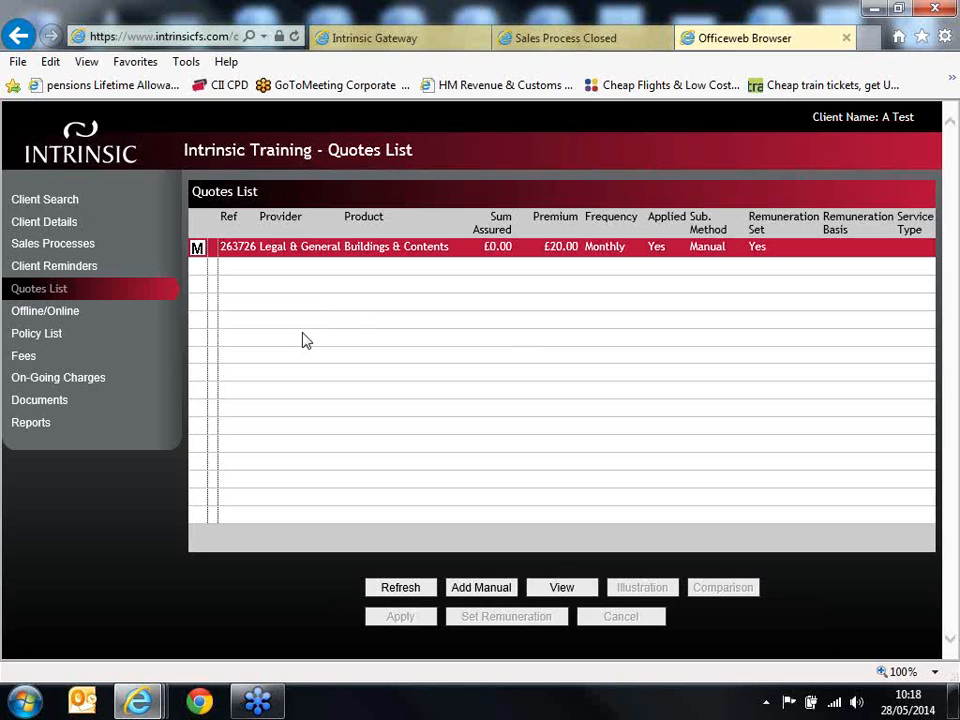
Step: Open the client's policy list and select the Legal & General Buildings & Contents policy dated 28/05/2014
{"action": "left_click", "coordinate": [52, 338]}
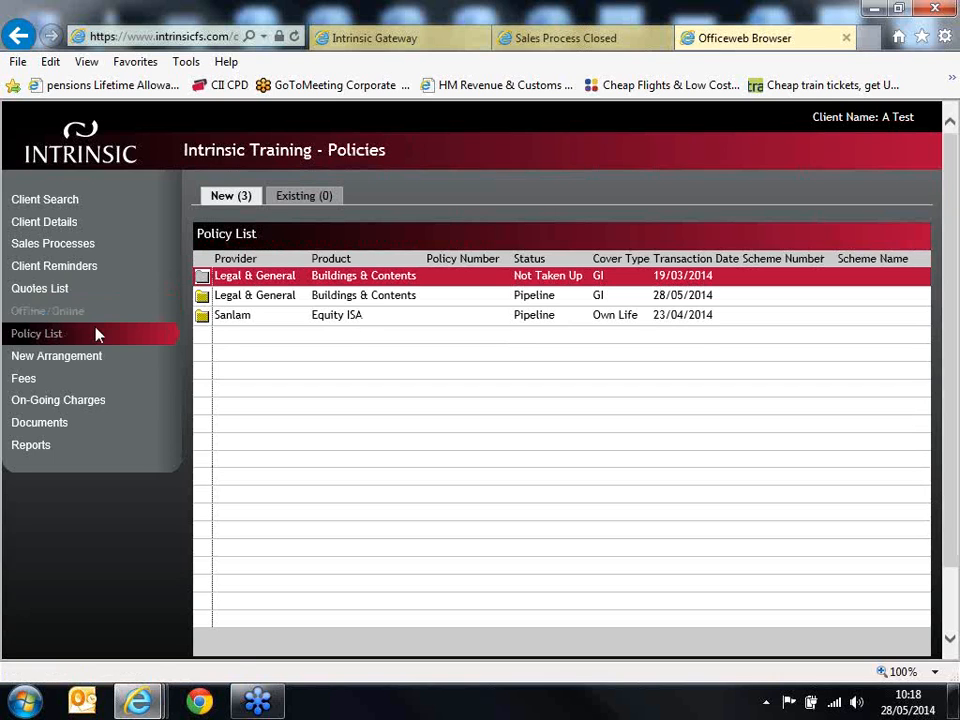
{"action": "left_click", "coordinate": [411, 300]}
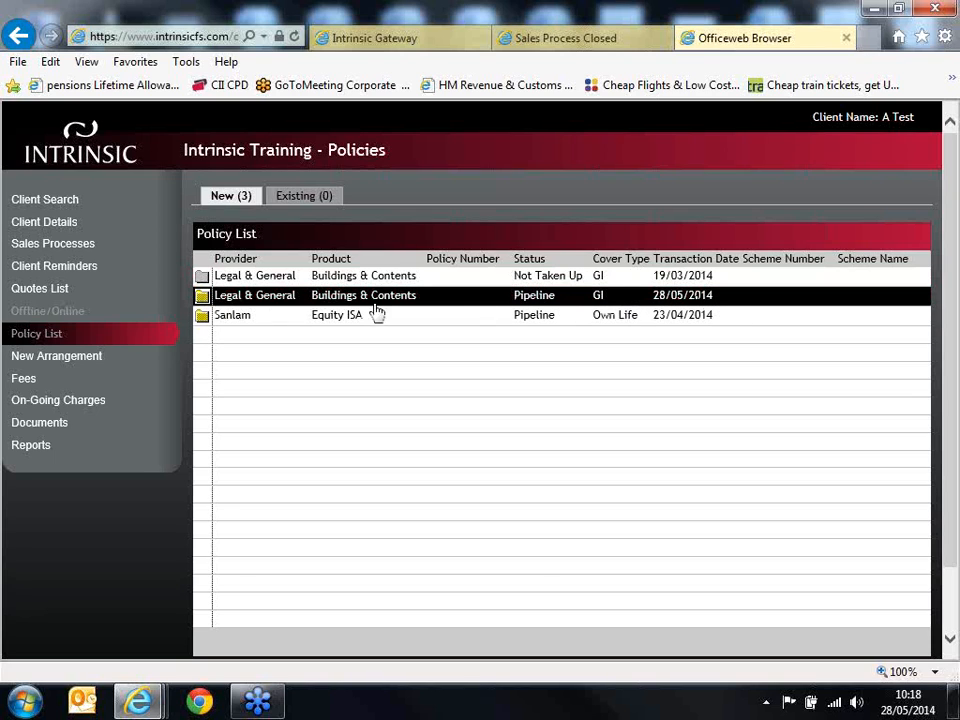
{"action": "left_click", "coordinate": [252, 296]}
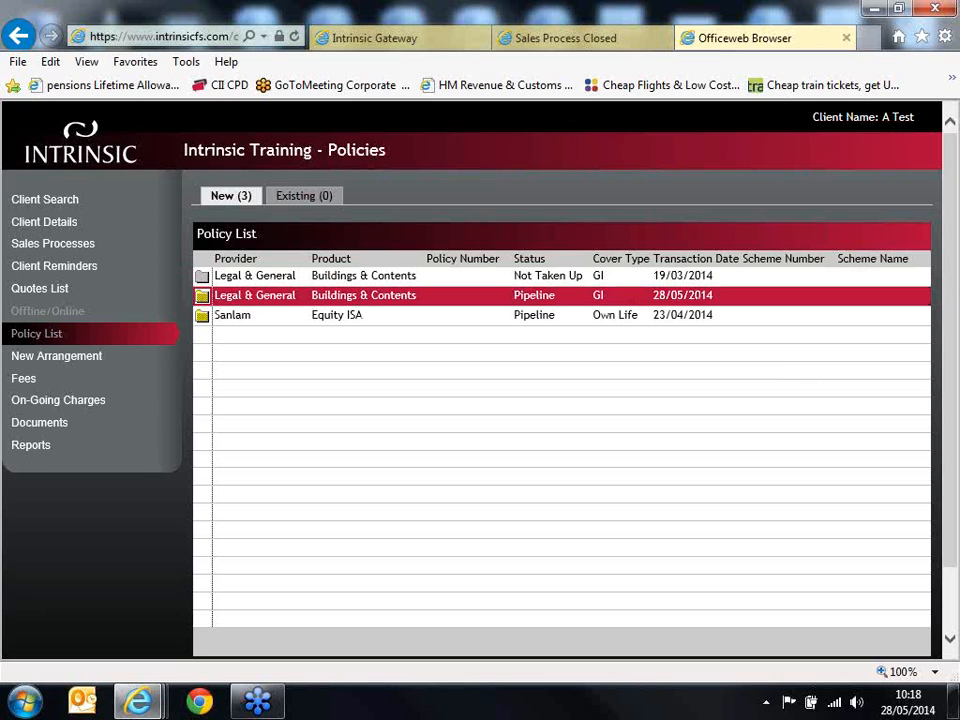